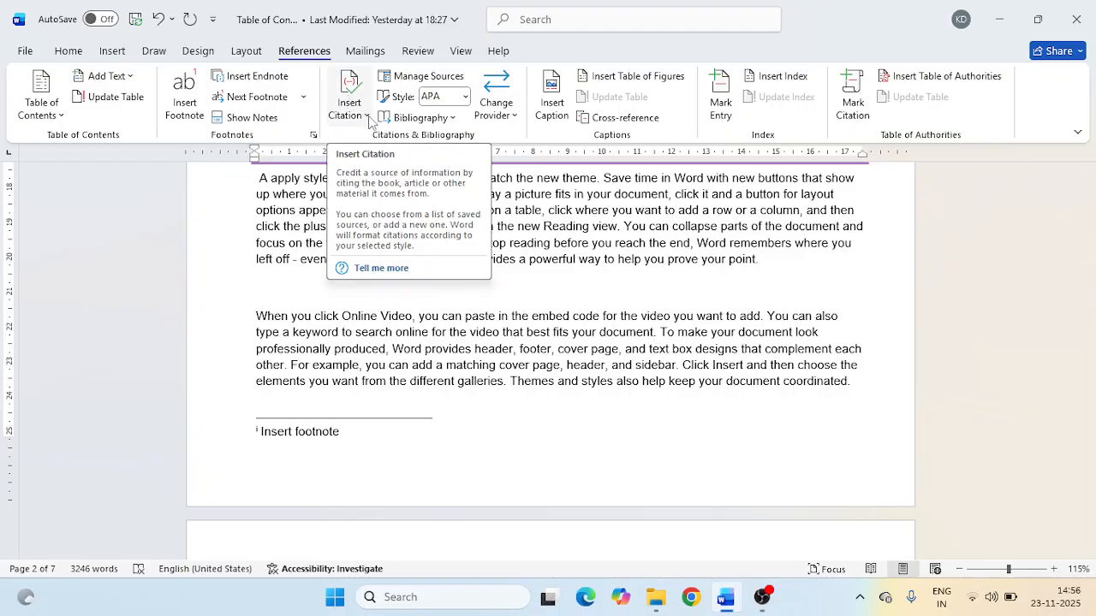
- Create a new citation source of type Web site at the blank line between the paragraphs, with XXXXX as author
click(368, 118)
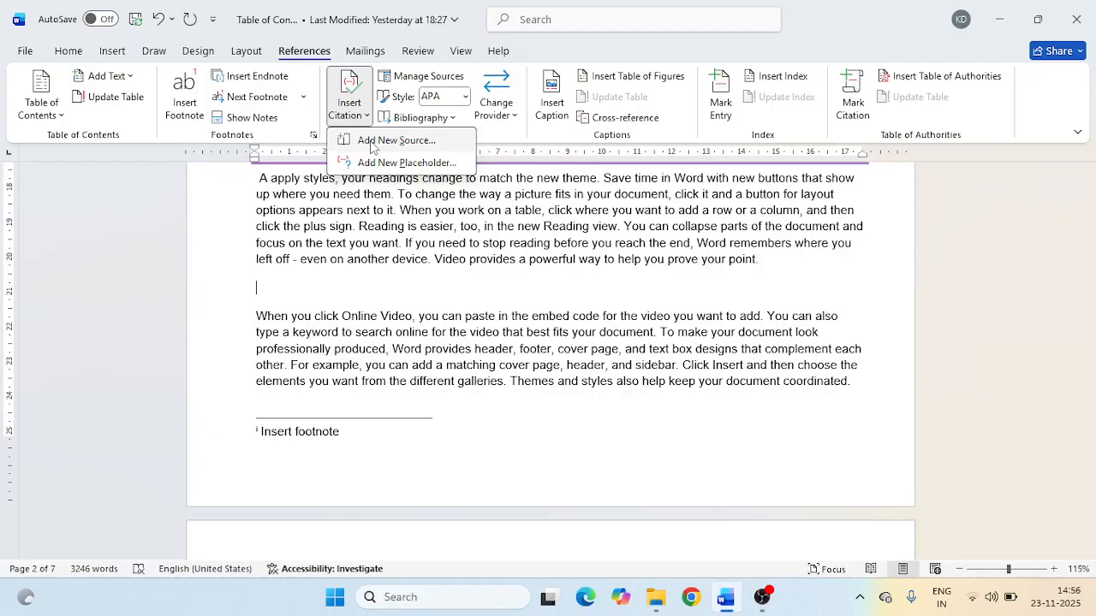
click(373, 141)
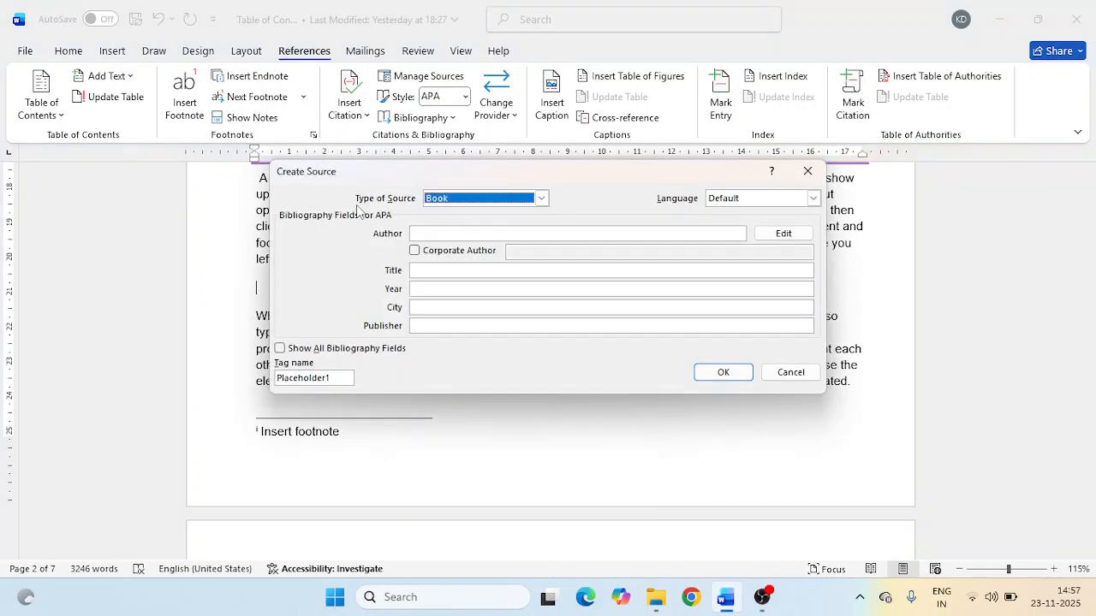
click(484, 198)
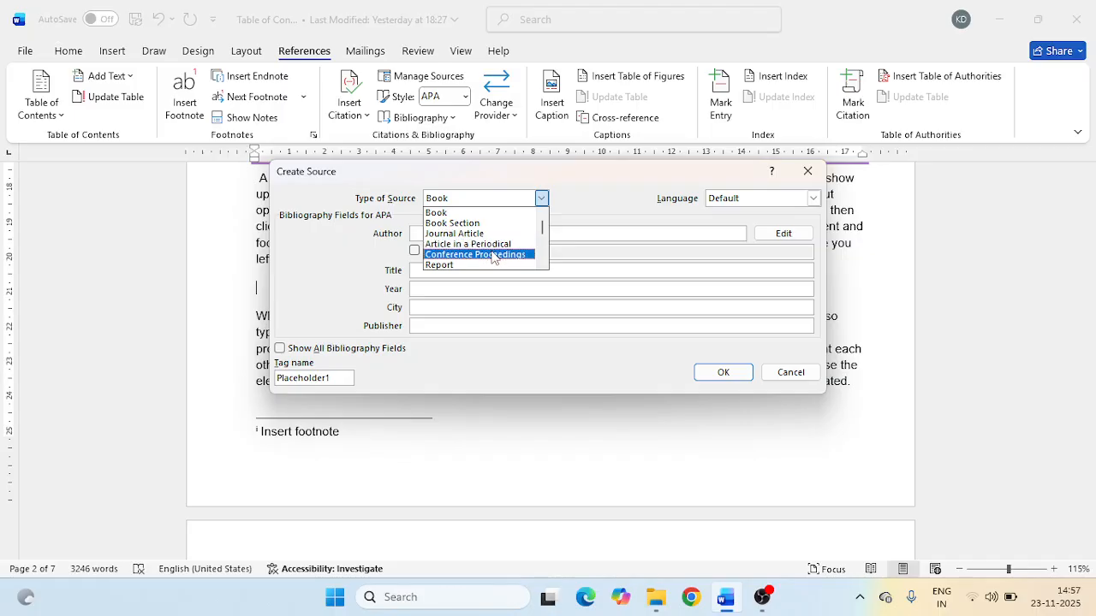
scroll(494, 256, down, 3)
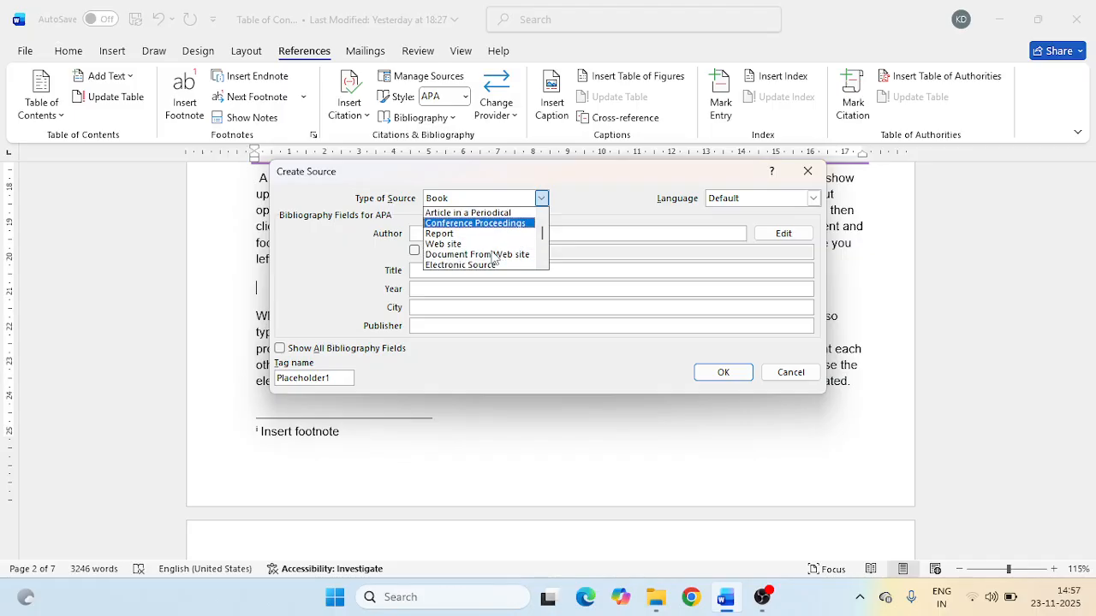
click(454, 245)
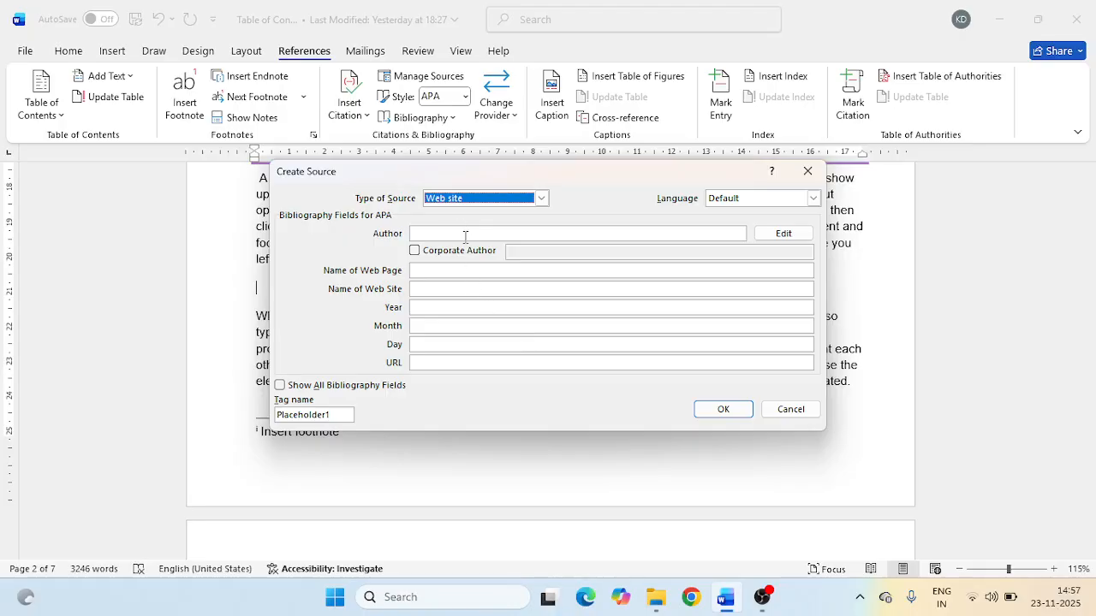
click(465, 234)
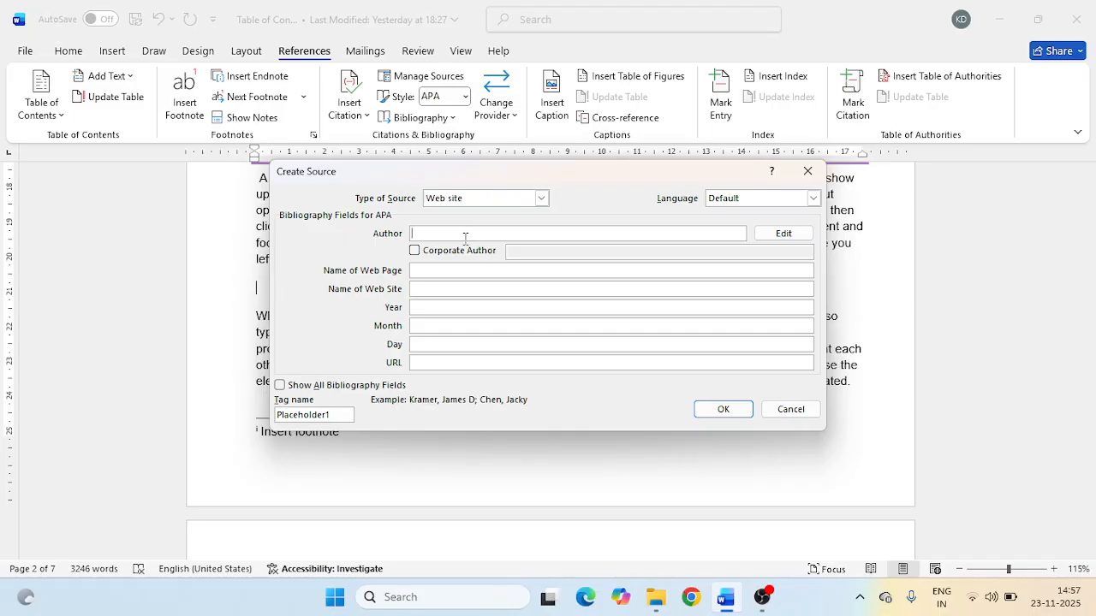
text(XXXXX)
key(Tab)
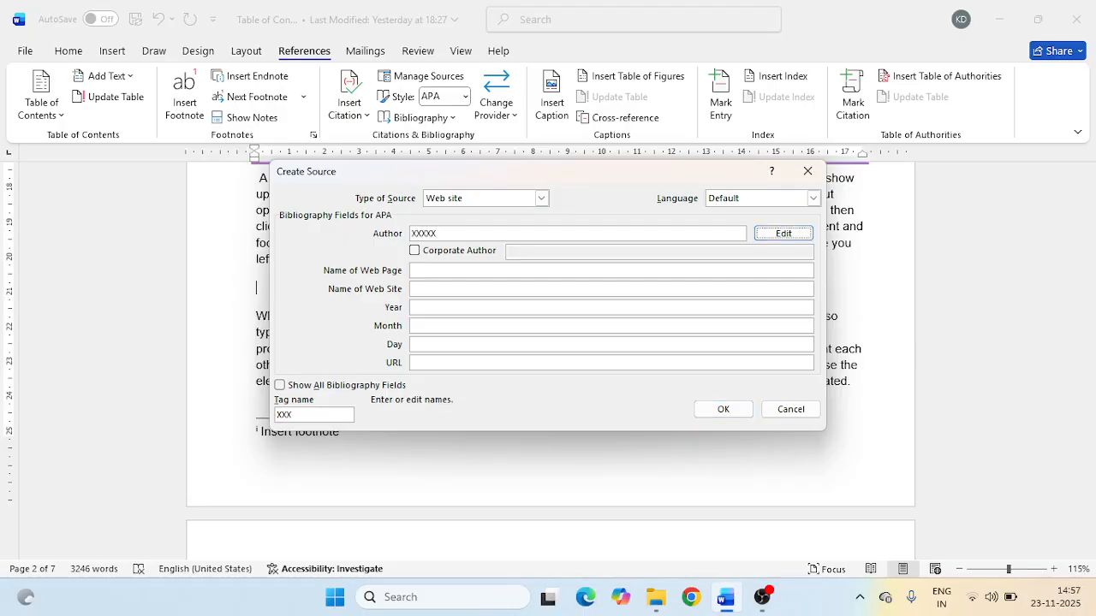
- Enter "MS WOrd" as the source's web page name and "Wsschools.com" as its web site name
click(431, 270)
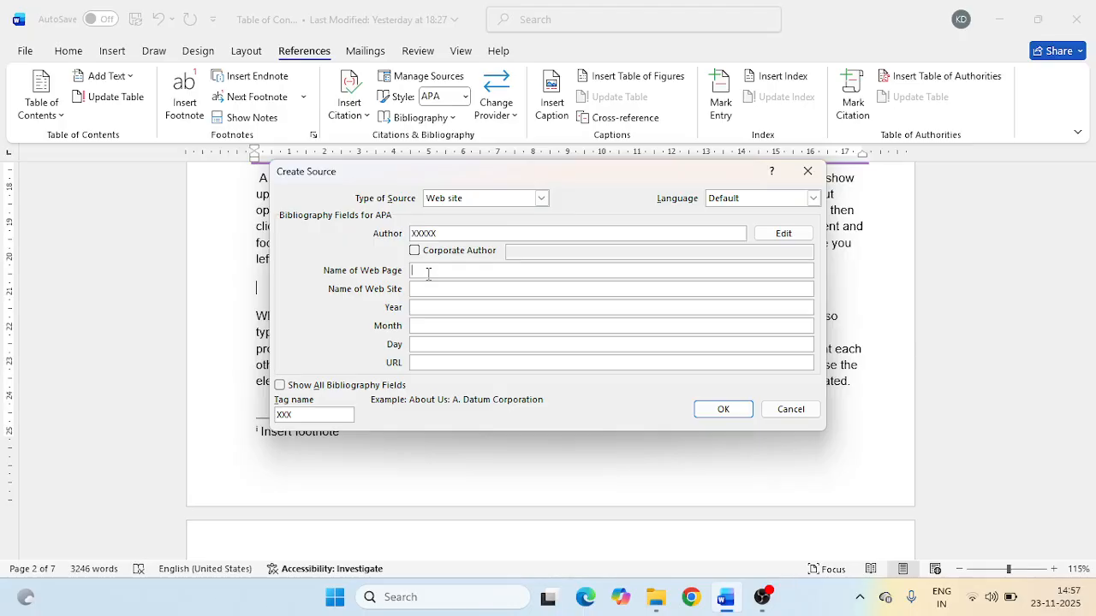
text(MS WOrd)
click(421, 289)
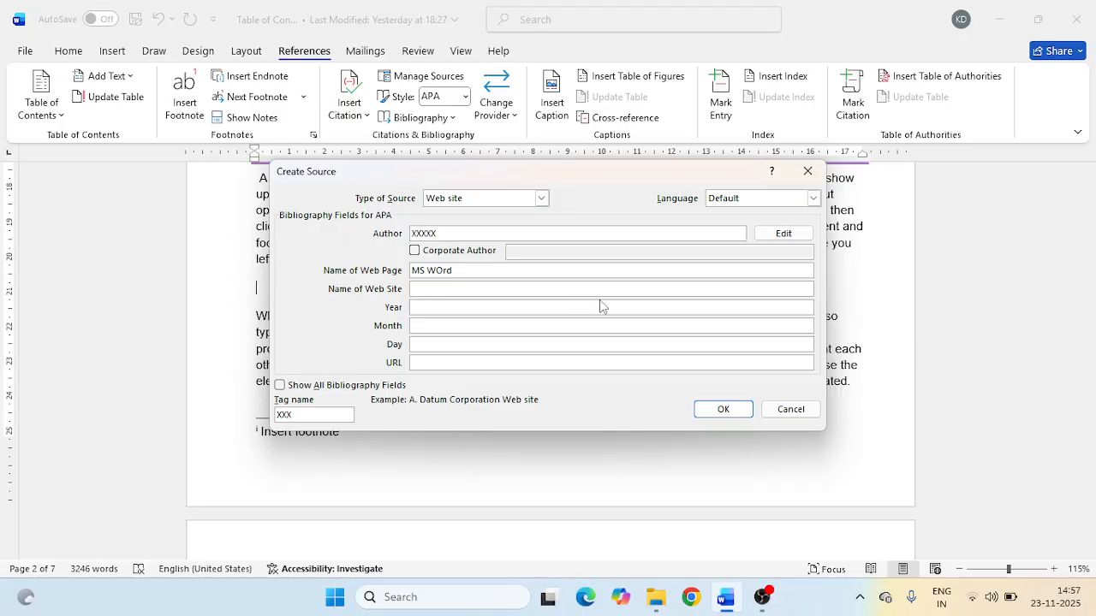
text(Wsschools.com)
- Set the source's date to year 2024, month 4 and day 20
click(491, 308)
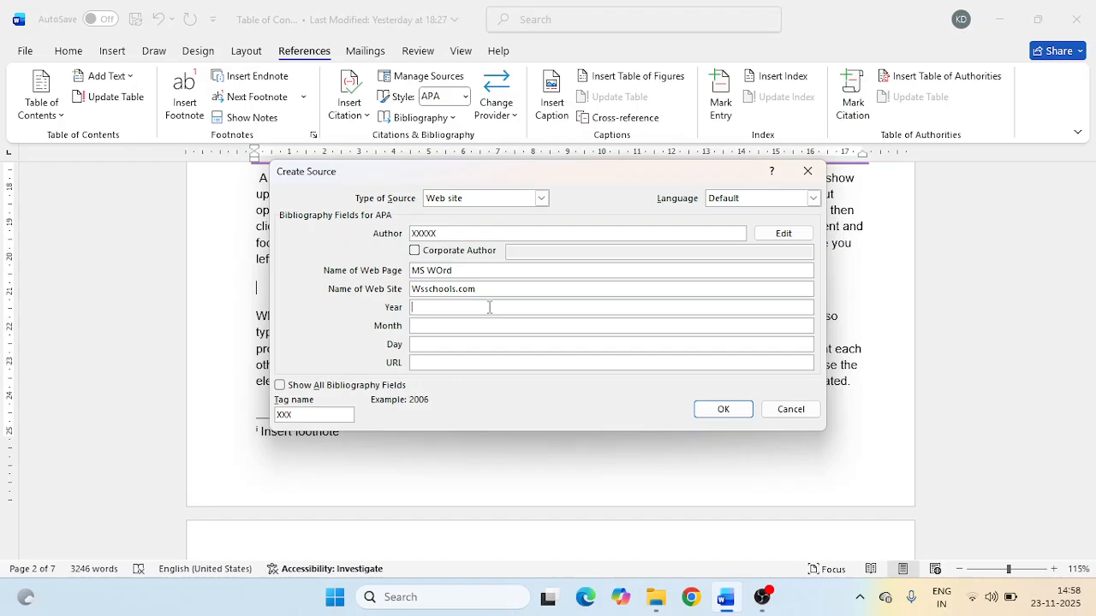
text(2024)
key(Tab)
text(4)
key(Tab)
text(20)
key(Tab)
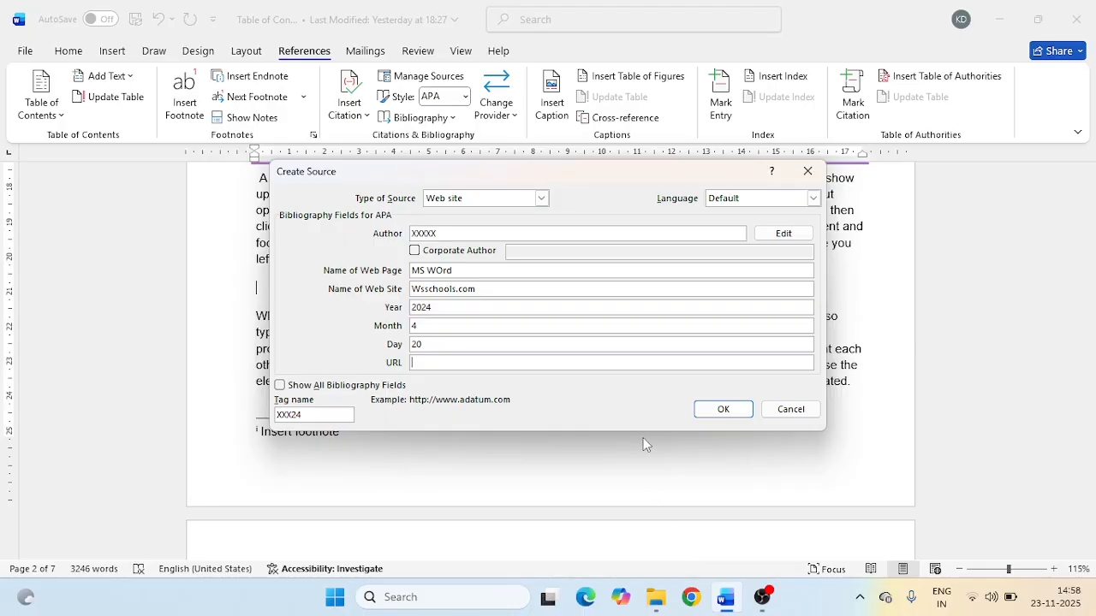
text(www.w3schools.com)
click(723, 410)
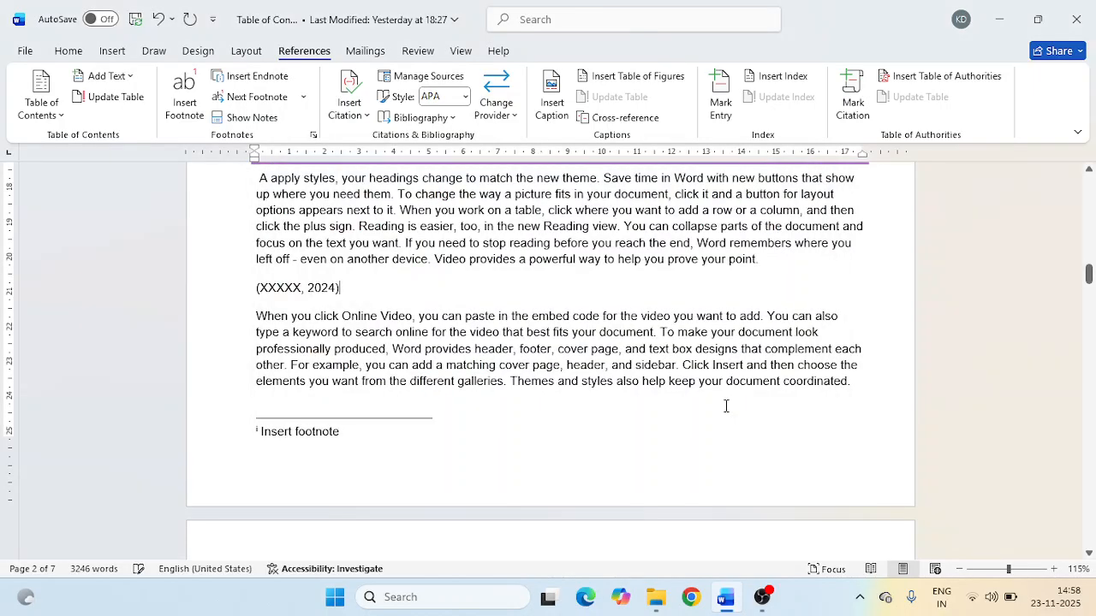
- Edit the inserted citation to suppress the author, year and title and to cite page 50
right_click(301, 288)
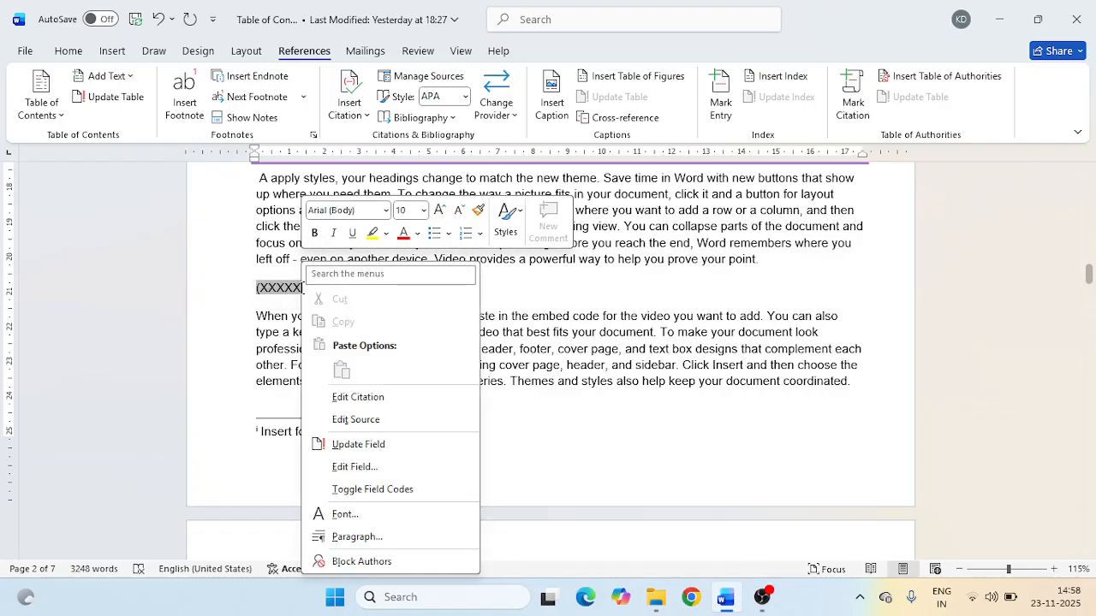
key(Escape)
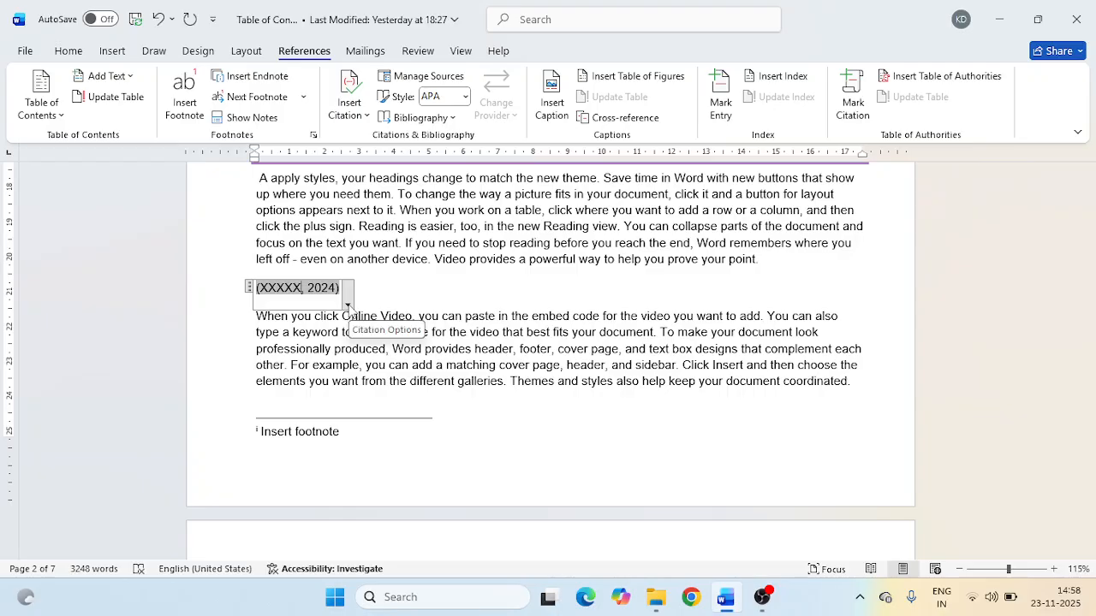
click(348, 306)
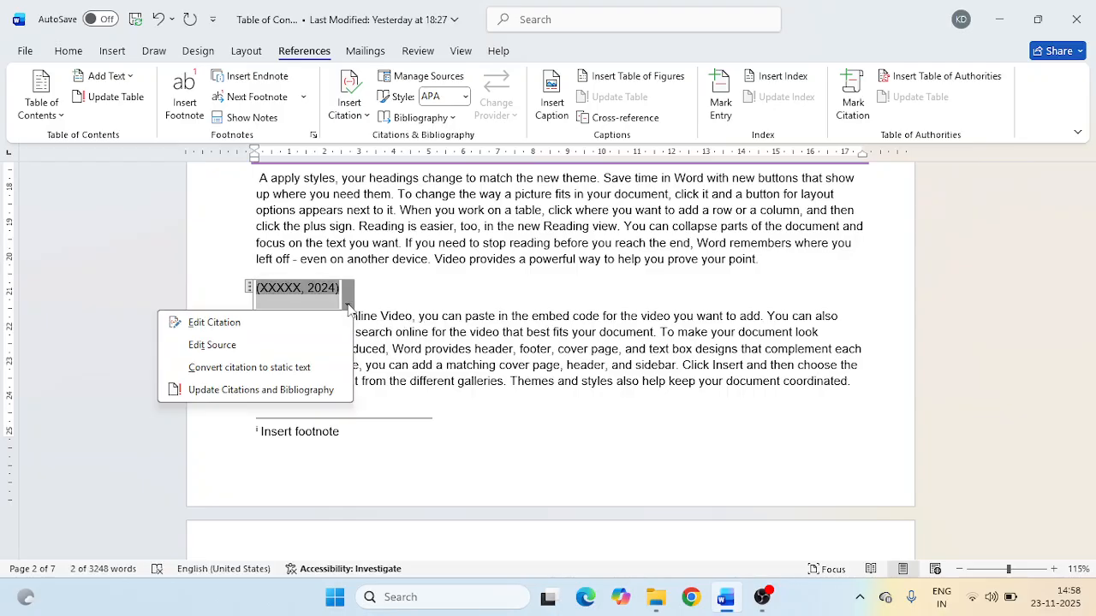
click(222, 323)
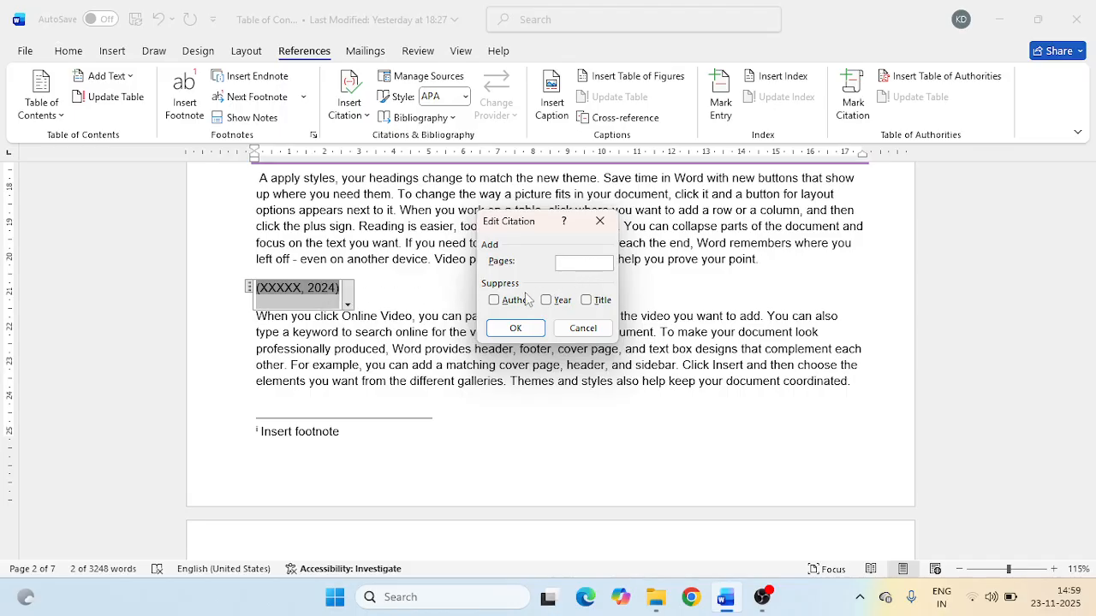
click(495, 302)
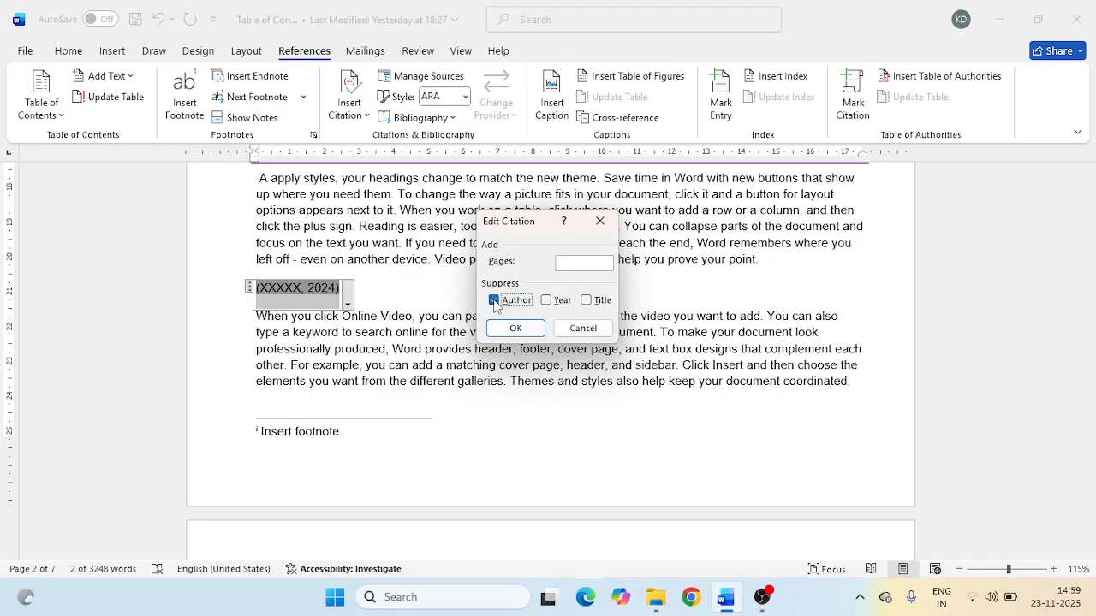
click(548, 302)
click(586, 301)
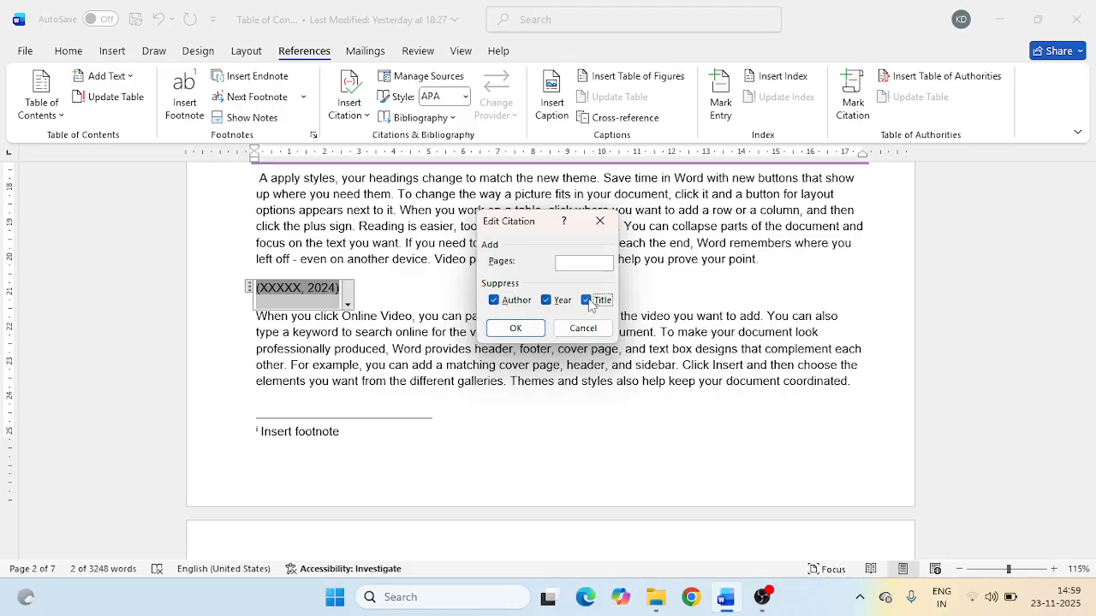
click(571, 264)
text(50)
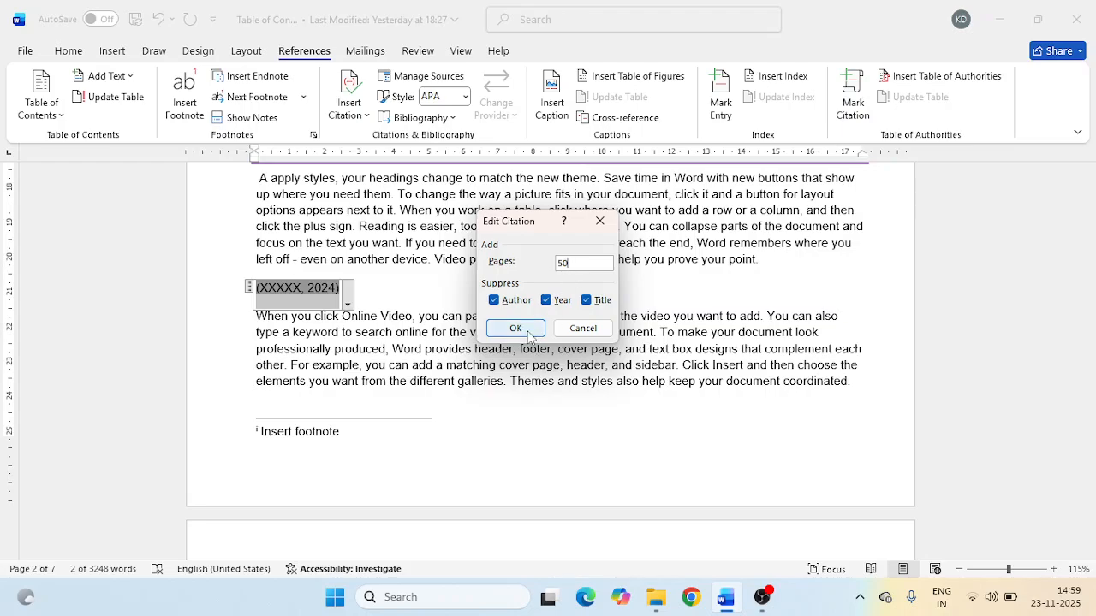
click(519, 330)
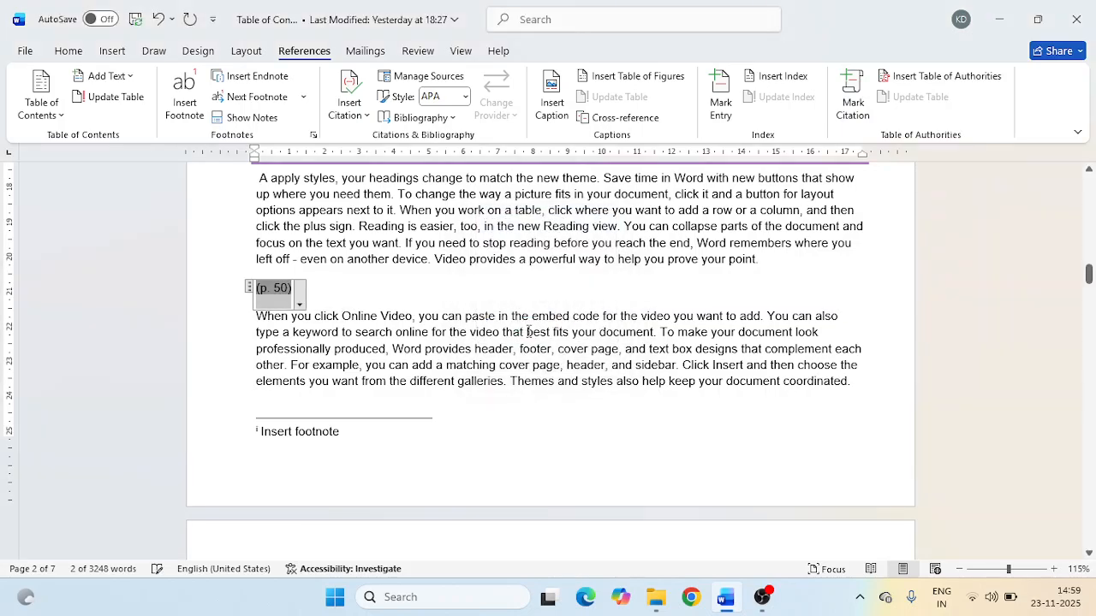
- Review the citation's source details, including the full set of bibliography fields, and close them with no edits
click(300, 305)
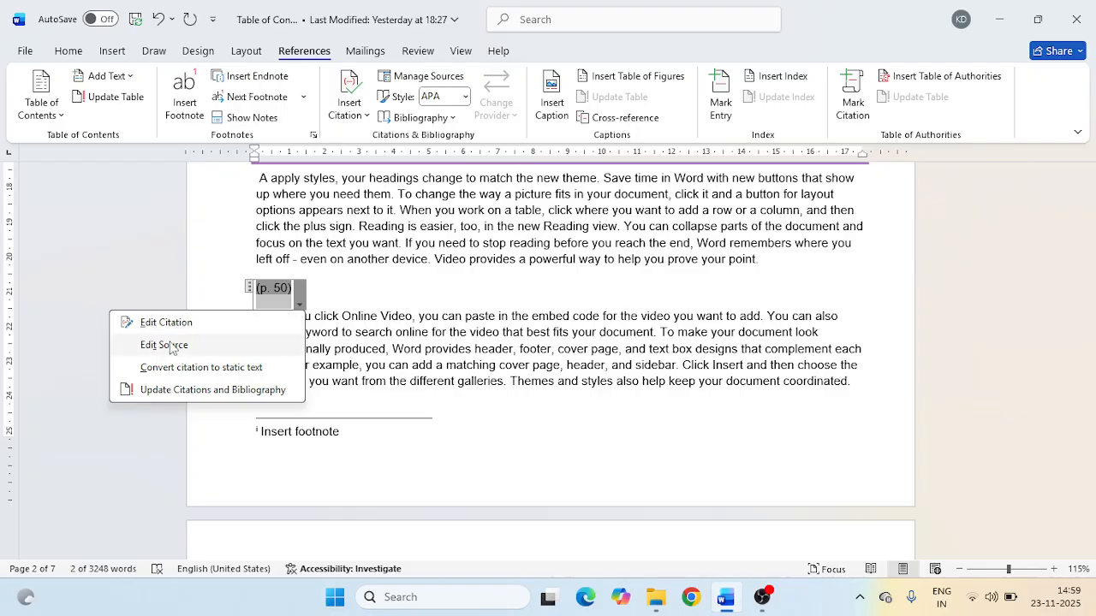
click(321, 298)
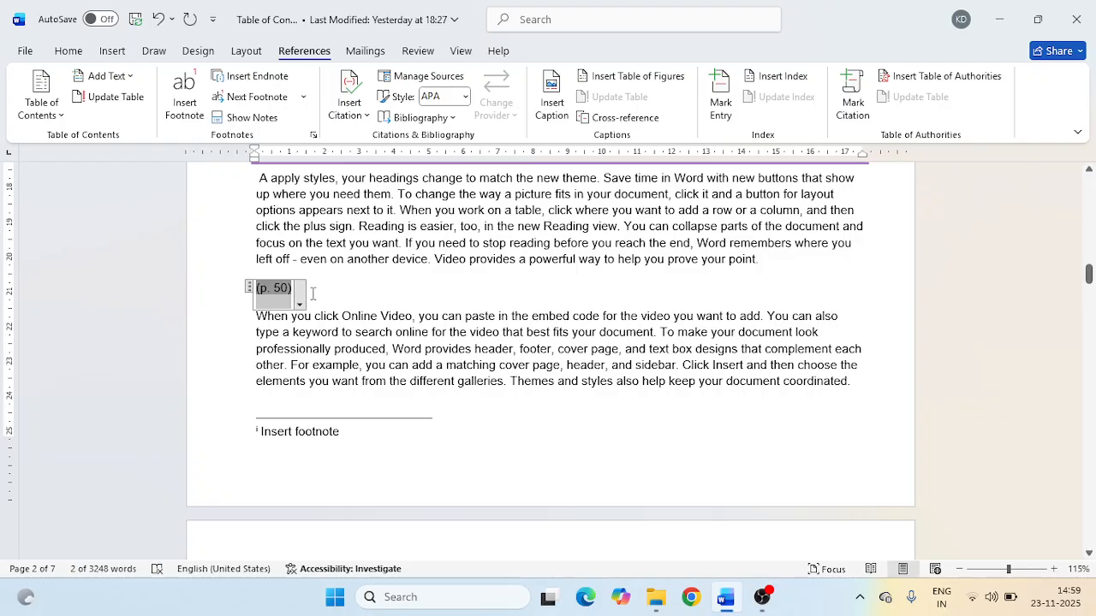
click(299, 306)
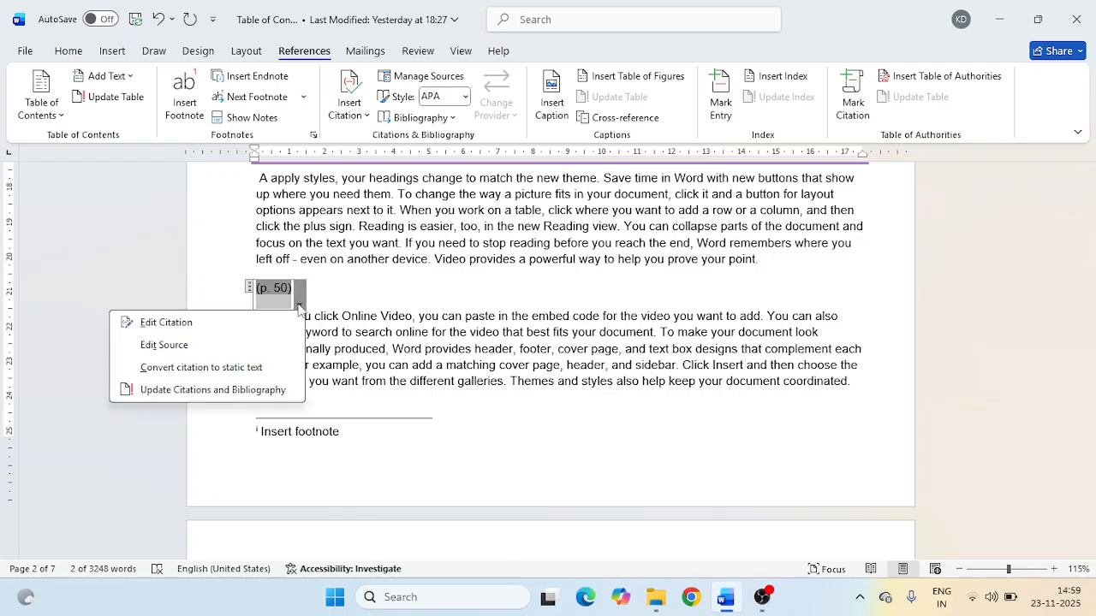
click(180, 342)
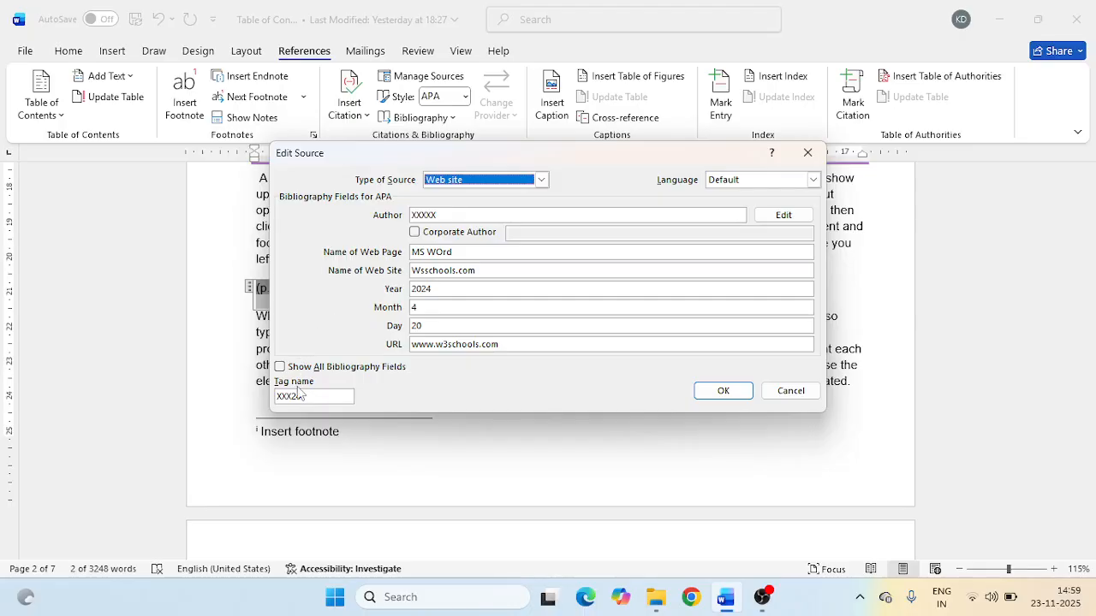
click(280, 367)
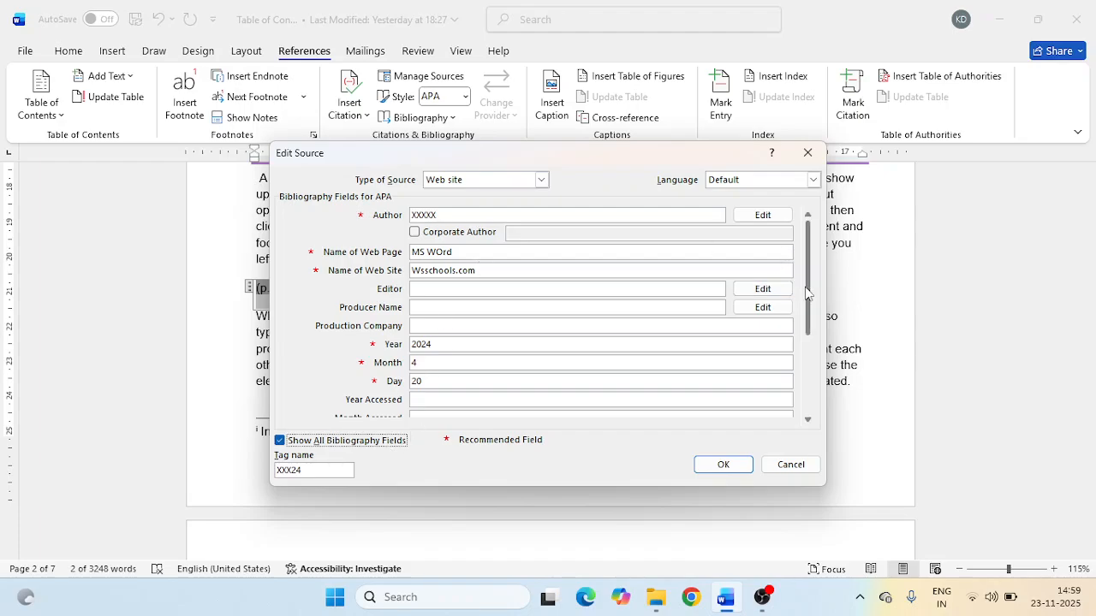
drag(809, 329, 811, 407)
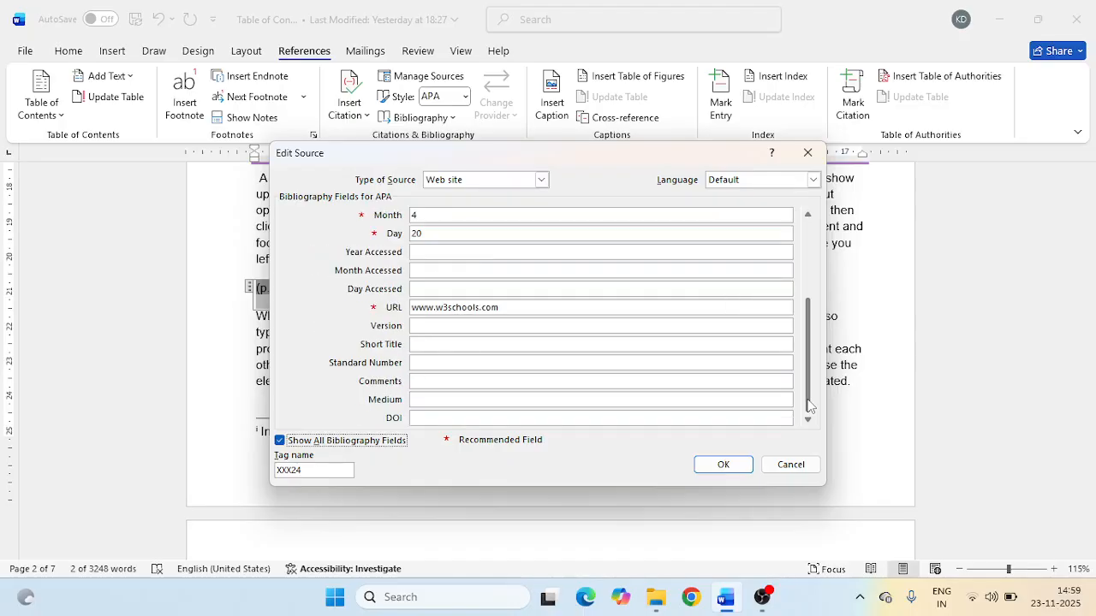
drag(811, 407, 810, 321)
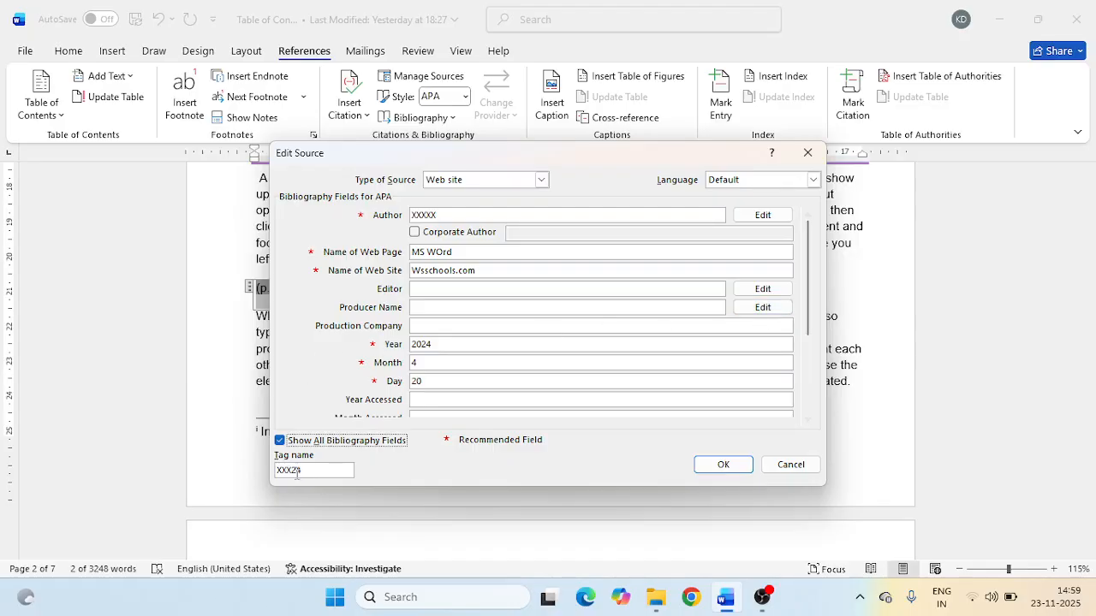
click(280, 441)
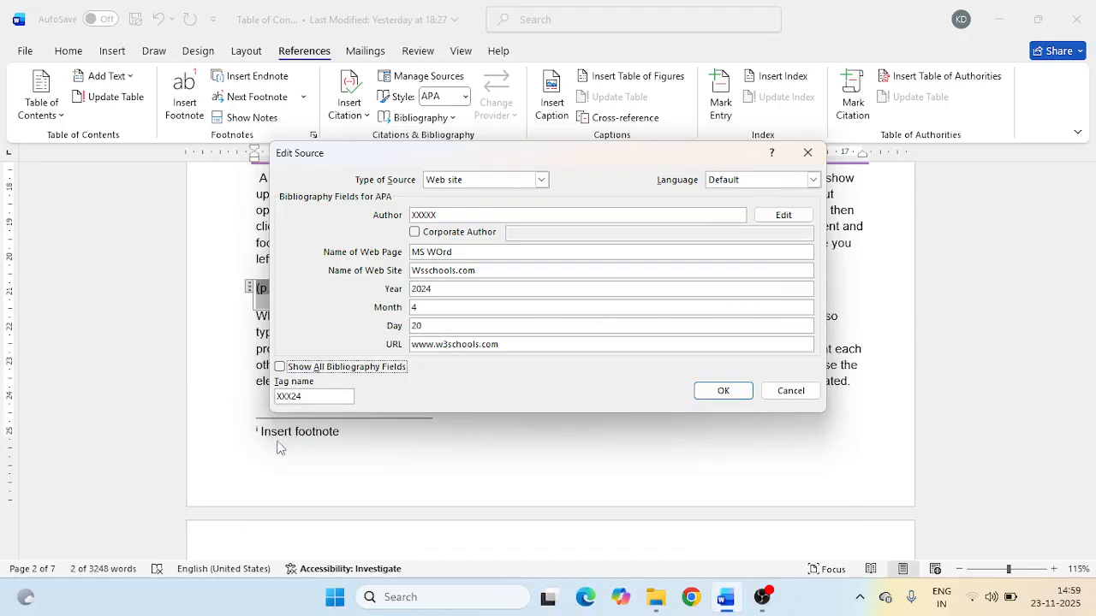
click(710, 391)
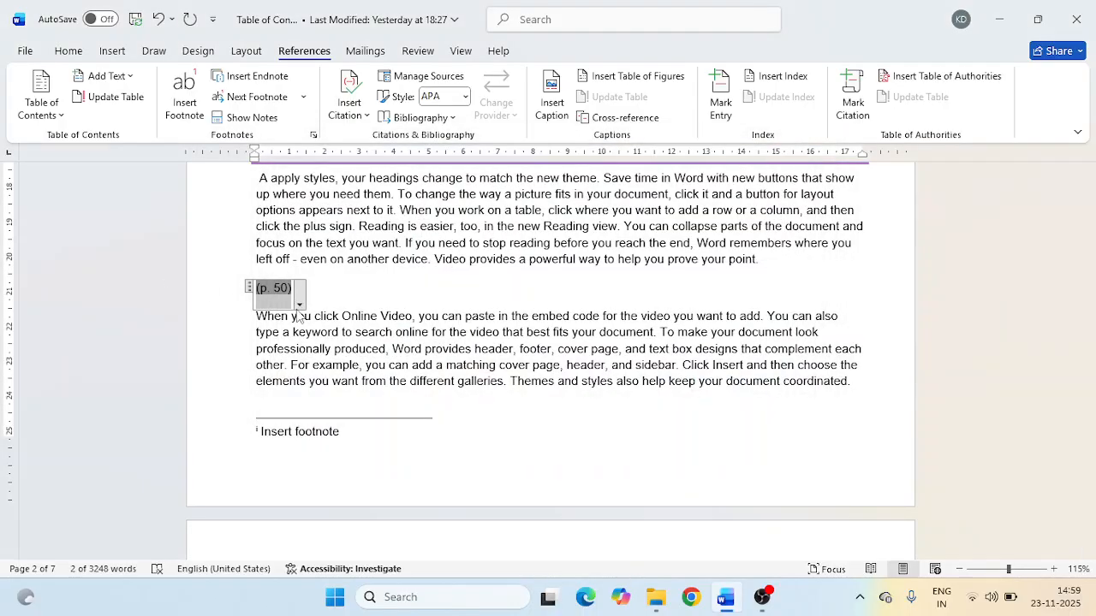
- Convert the page 50 citation to static text and add an empty line below it
click(299, 307)
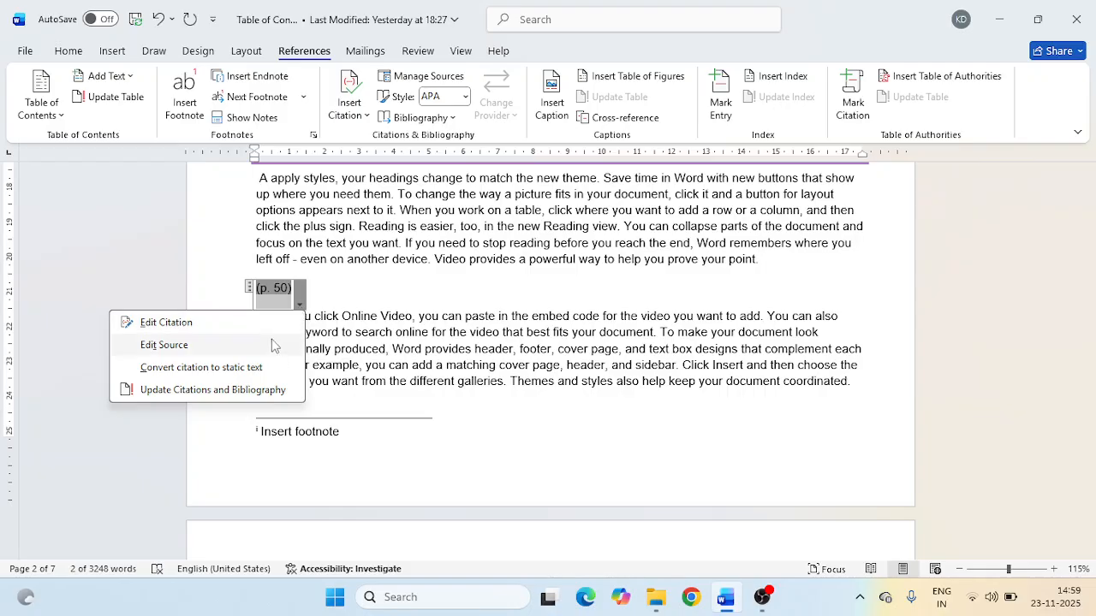
click(239, 377)
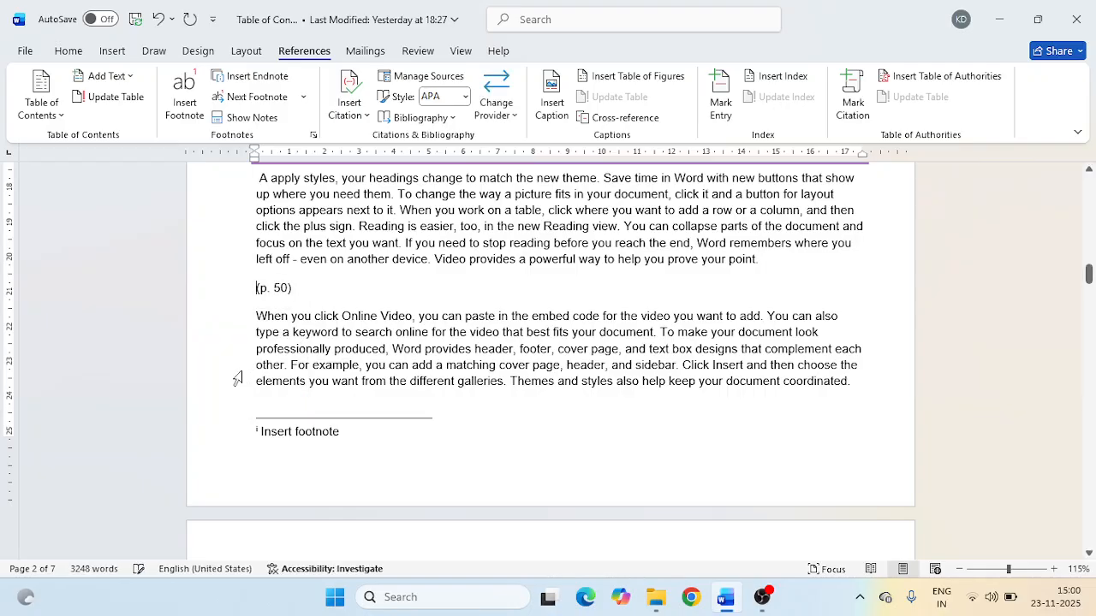
drag(259, 289, 298, 292)
click(300, 294)
double_click(281, 291)
click(283, 289)
key(Return)
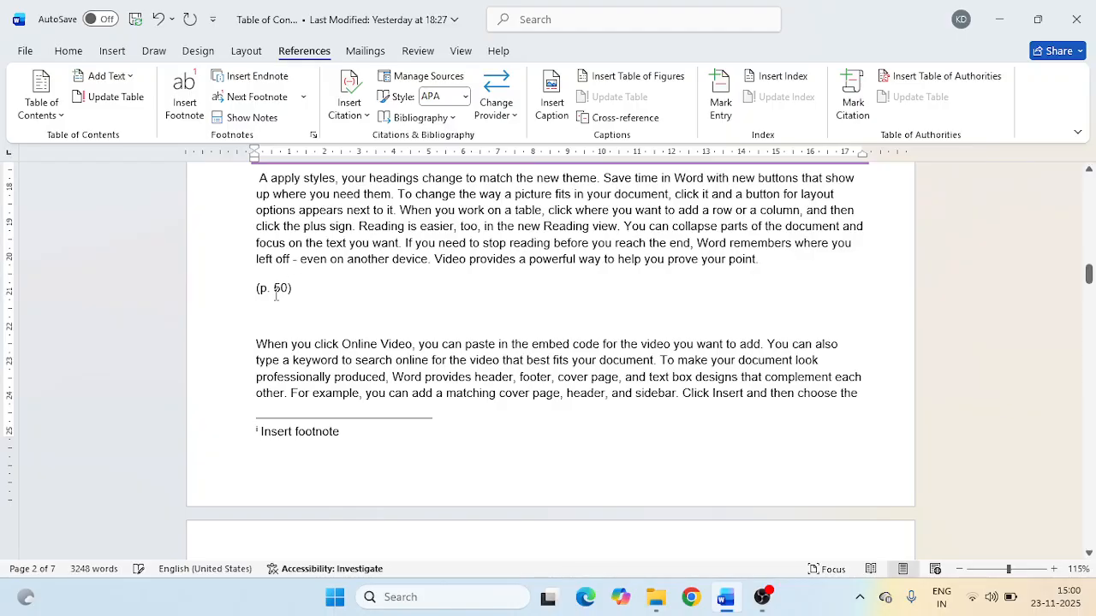
- Start a new citation source on the empty line below the page 50 text, with Book as the source type
click(363, 117)
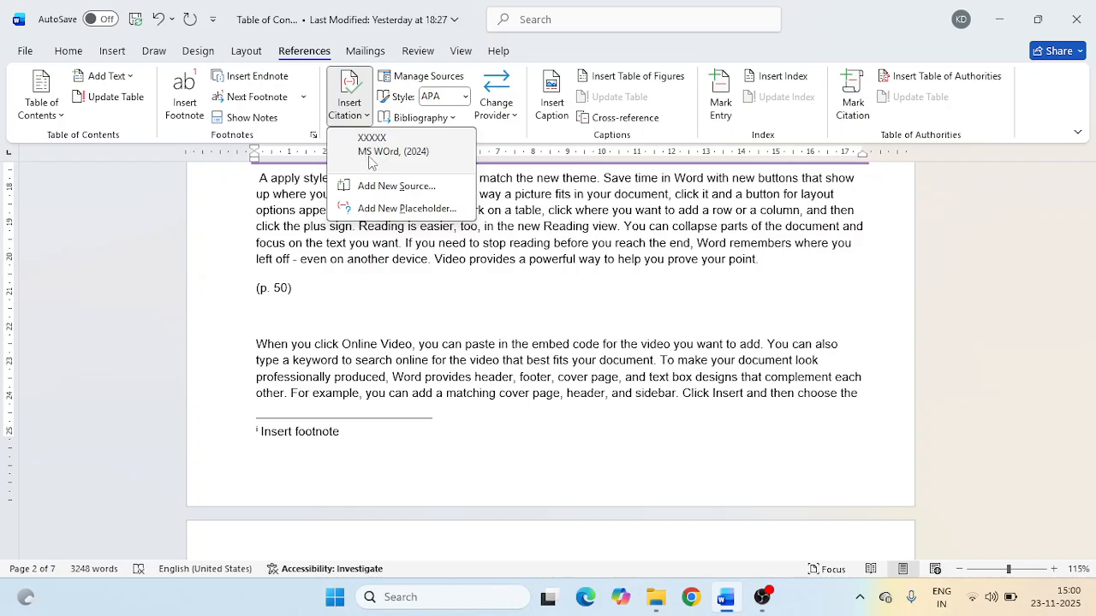
click(390, 195)
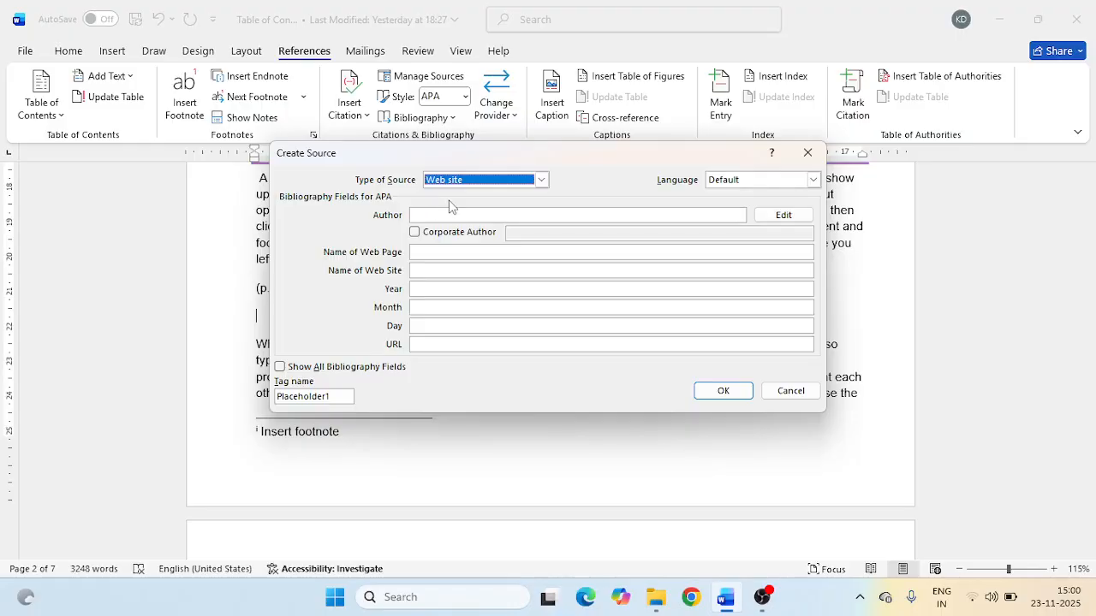
click(541, 180)
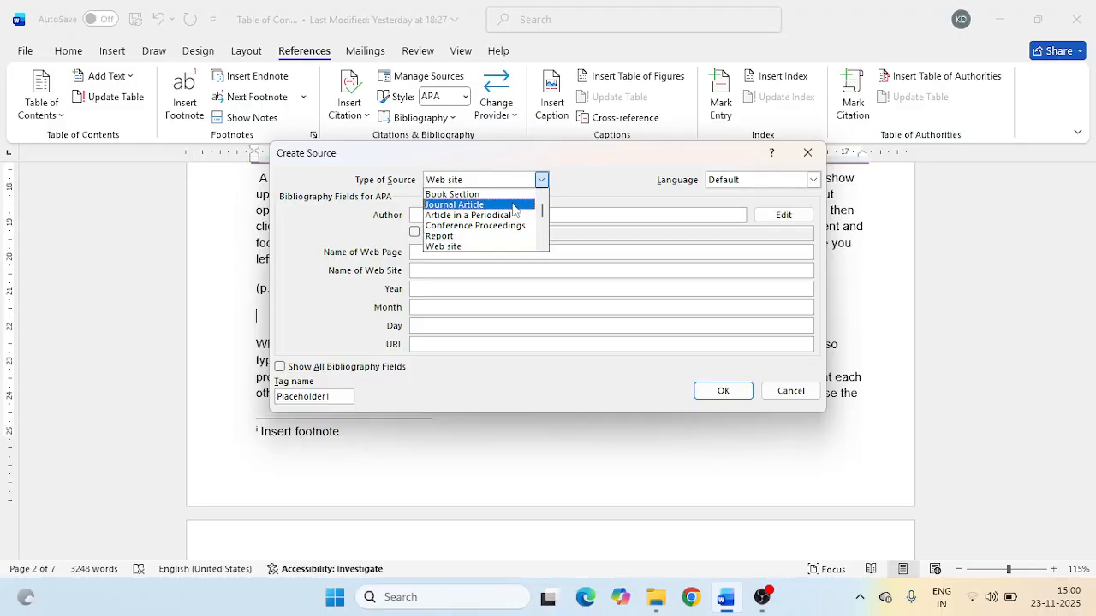
scroll(514, 208, up, 1)
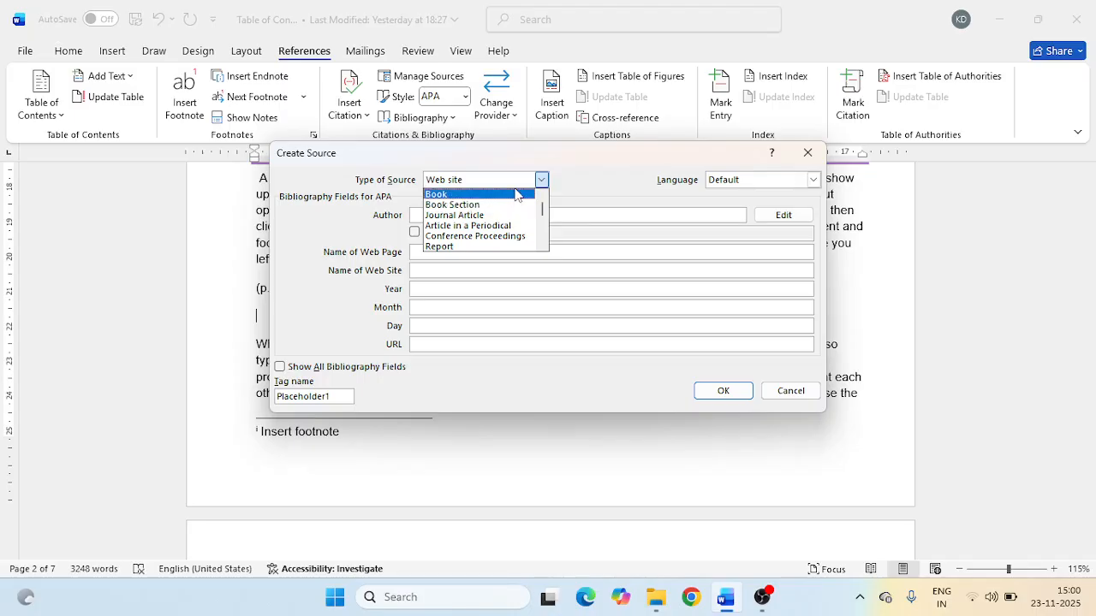
click(516, 195)
- Enter YYYY as the book's author, MS WORD as its title and 2025 as its year
click(479, 214)
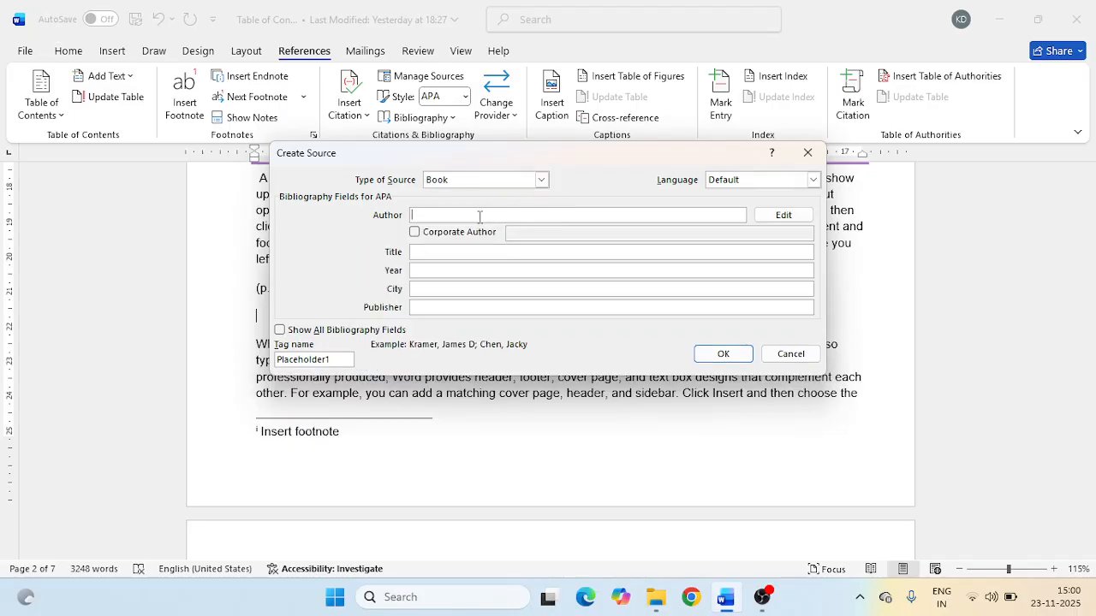
text(YYY)
key(Tab)
key(Tab)
key(Tab)
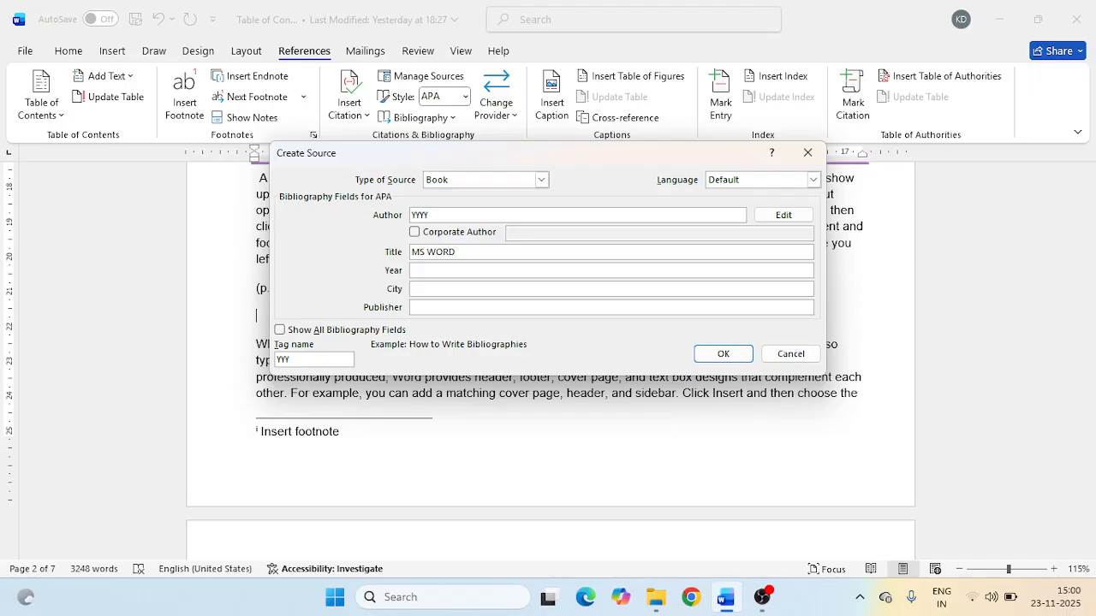
key(Tab)
text(2025)
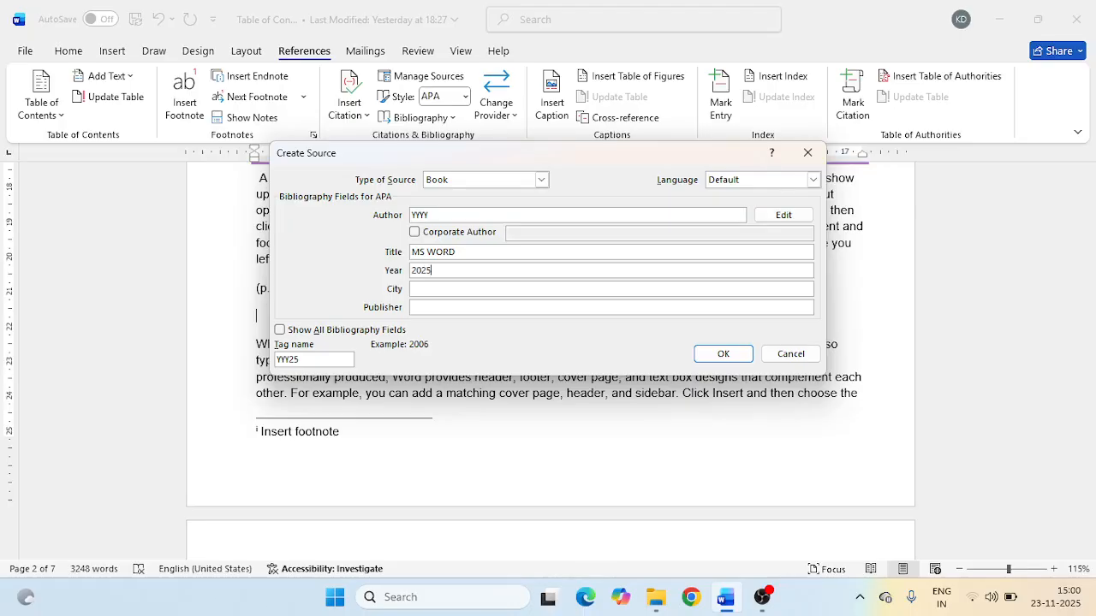
- Set the book's city to Pudukottai and publisher to ABC Publisher, and save the source to insert its citation
key(Tab)
text(Pudukottai)
key(Tab)
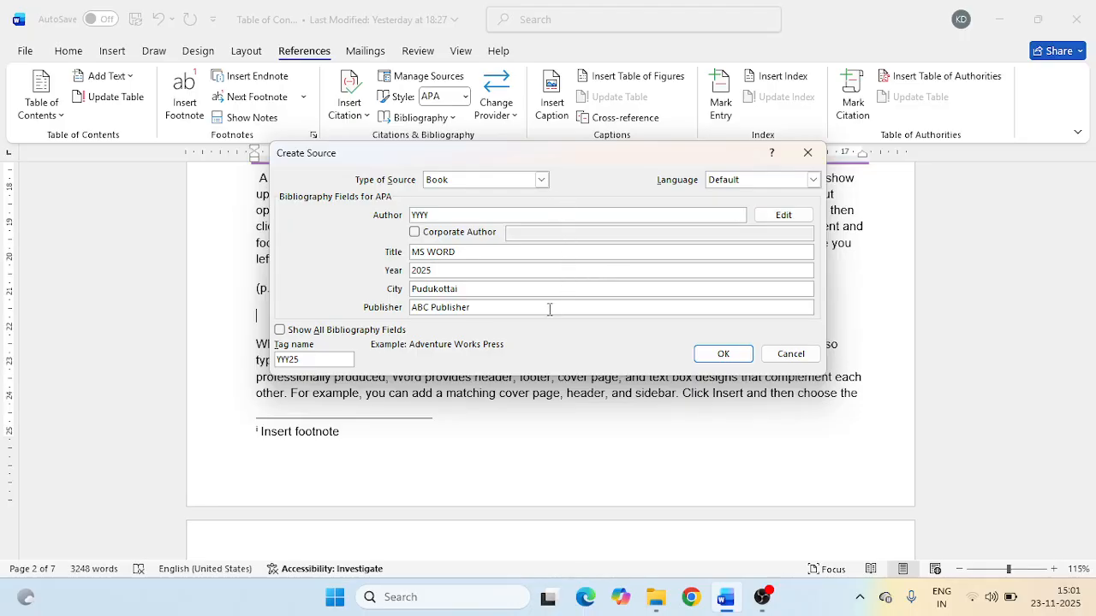
click(719, 355)
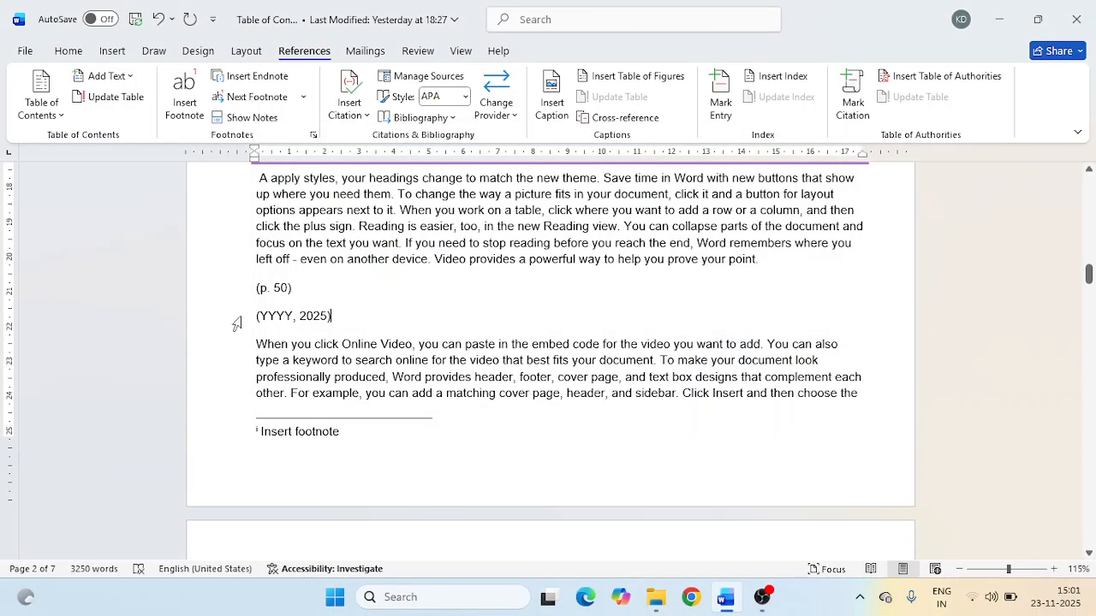
- Examine the new book citation's available options and compare its field with the static page 50 text
click(333, 320)
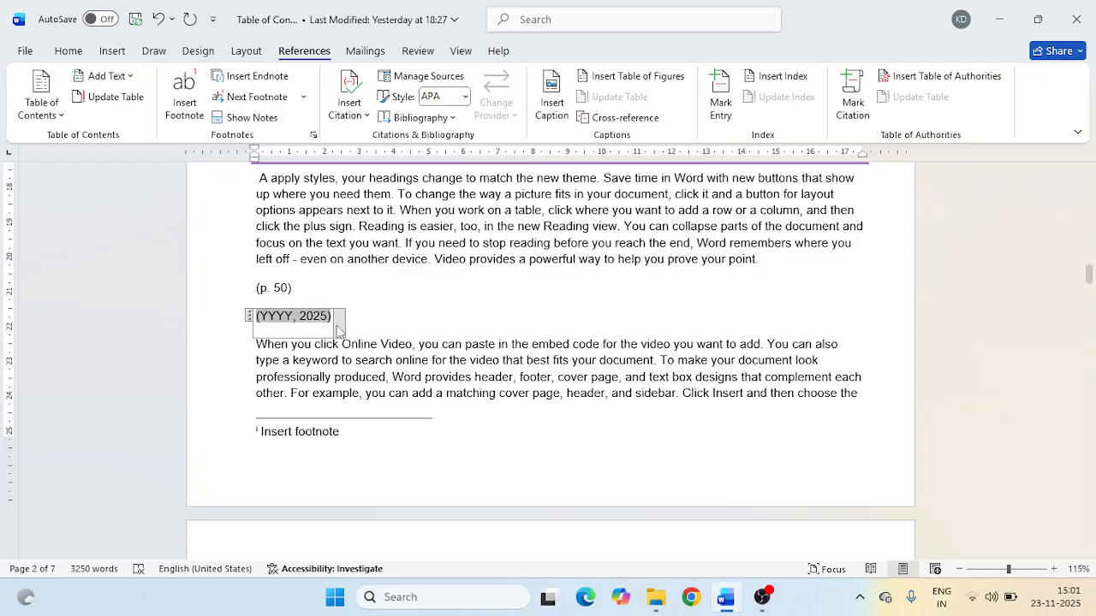
right_click(339, 332)
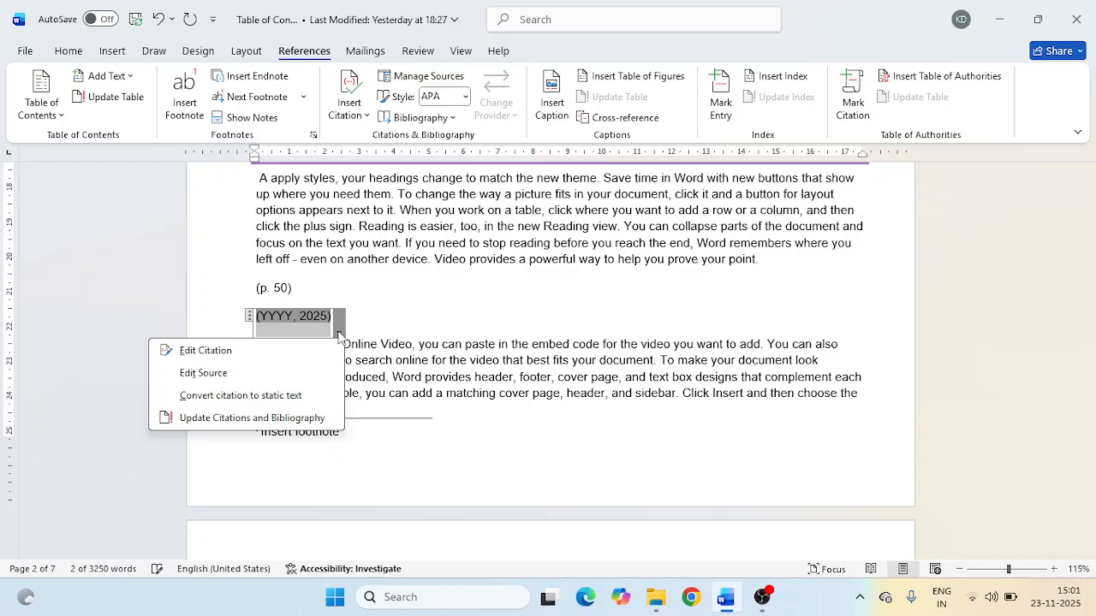
key(Escape)
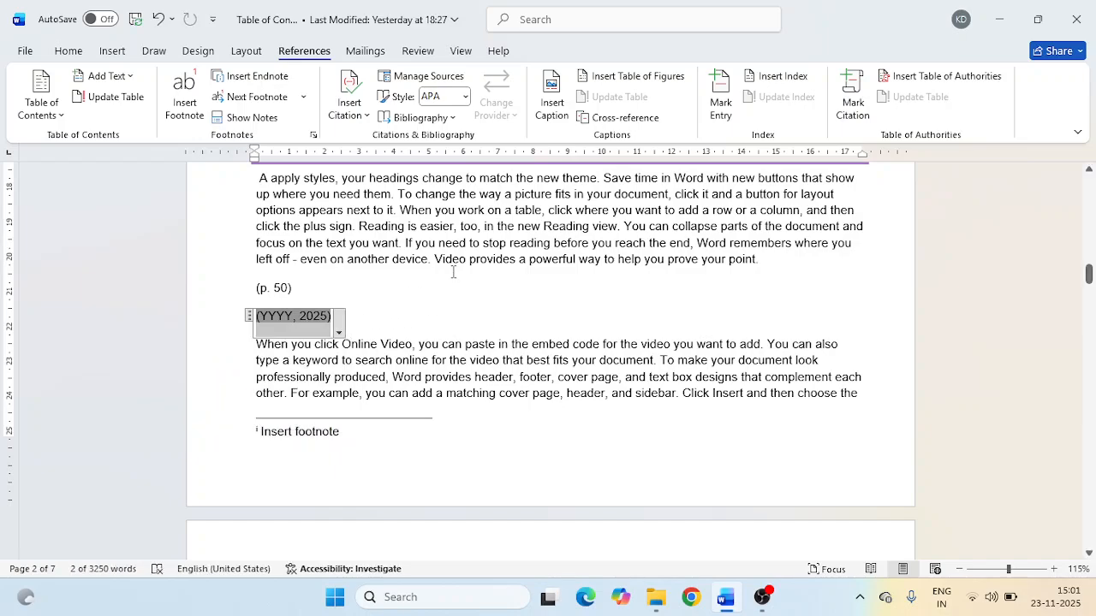
click(283, 290)
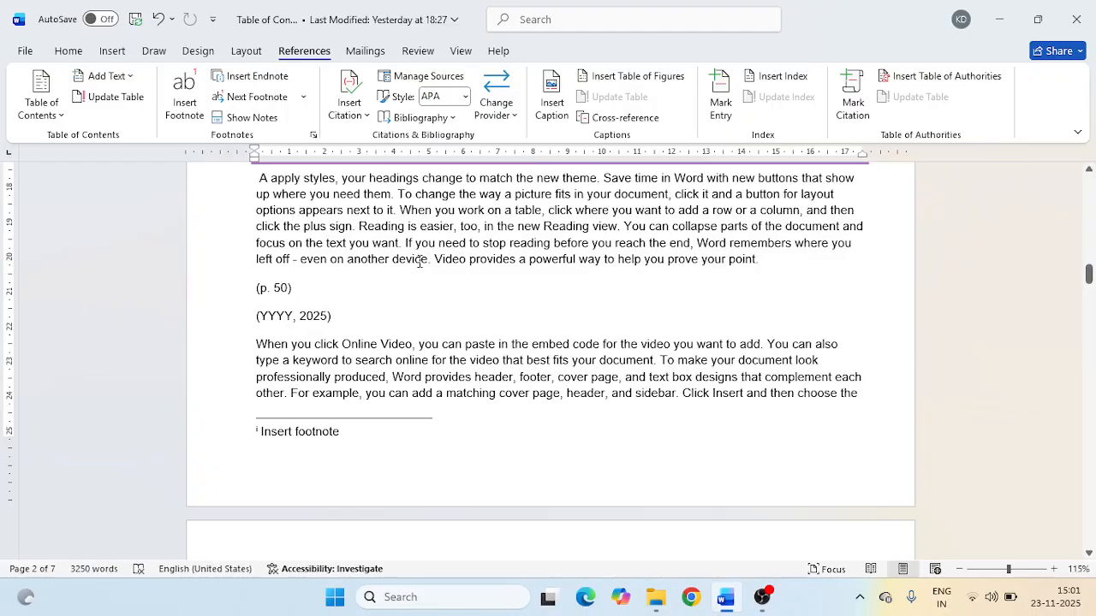
click(303, 316)
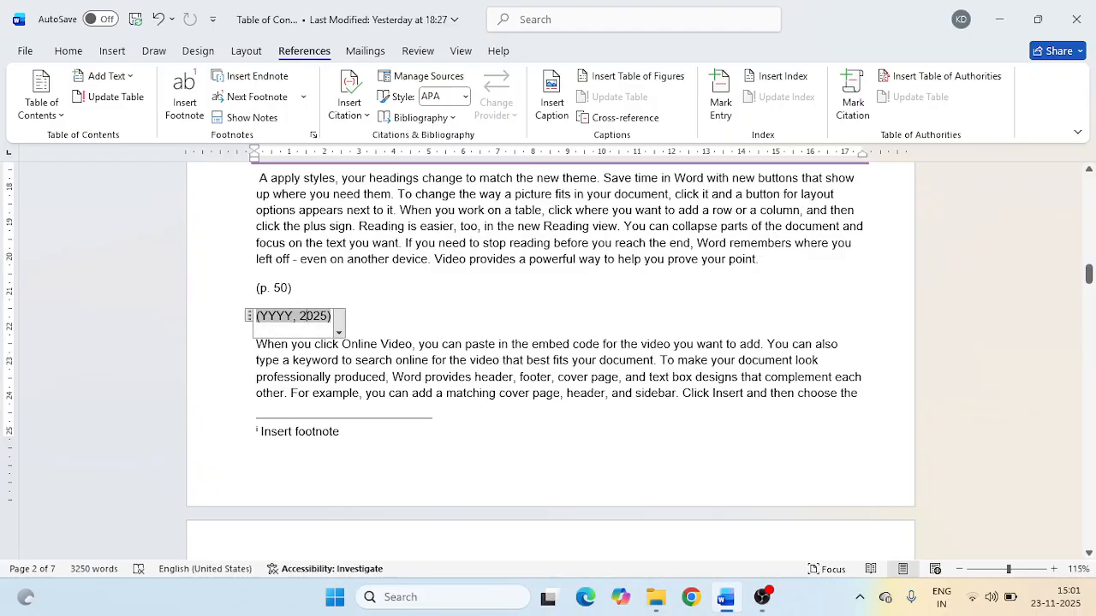
click(282, 286)
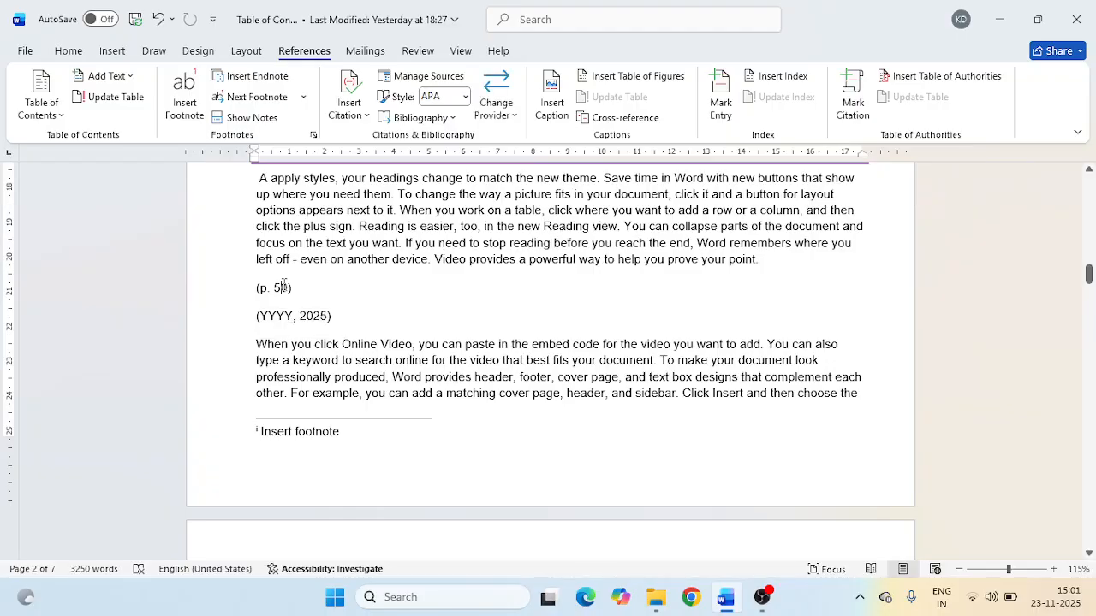
- Look at the citation provider choices and the Office Add-ins store, and close them with nothing added
click(514, 119)
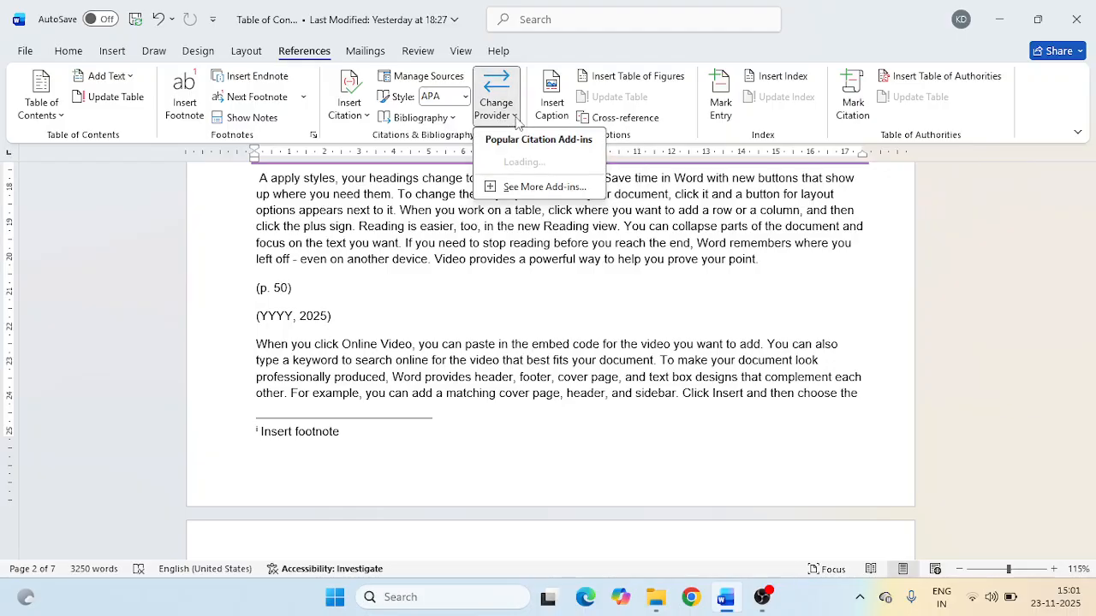
click(523, 187)
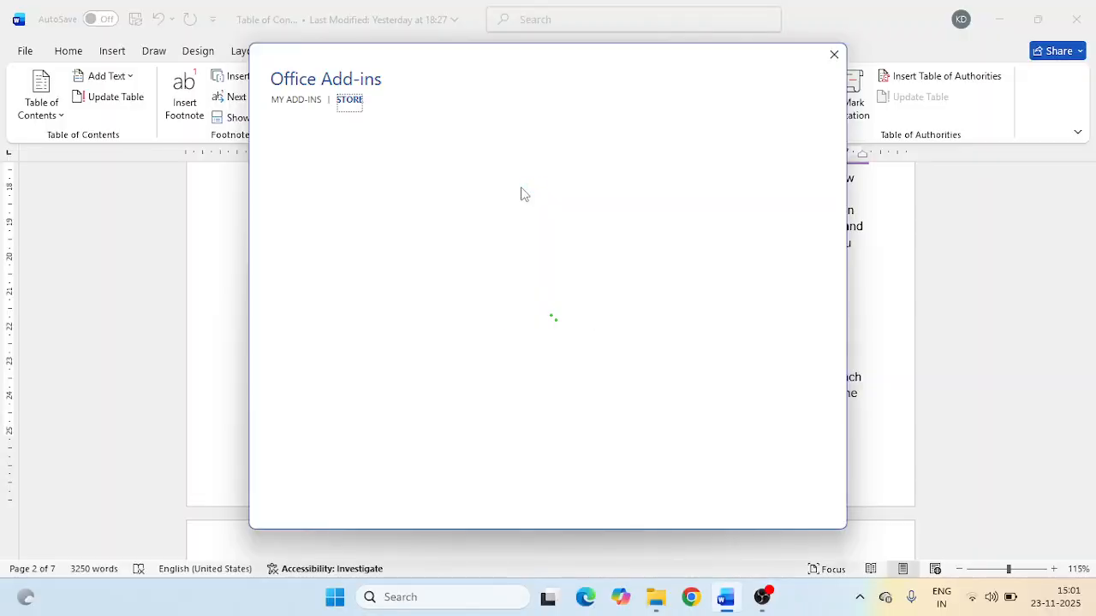
click(834, 54)
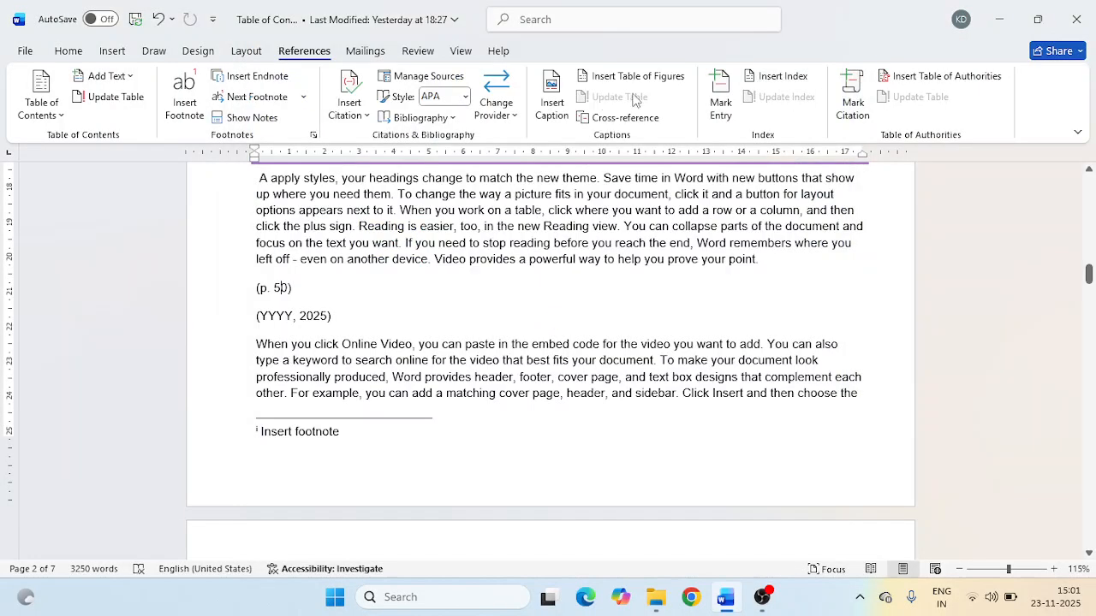
click(508, 90)
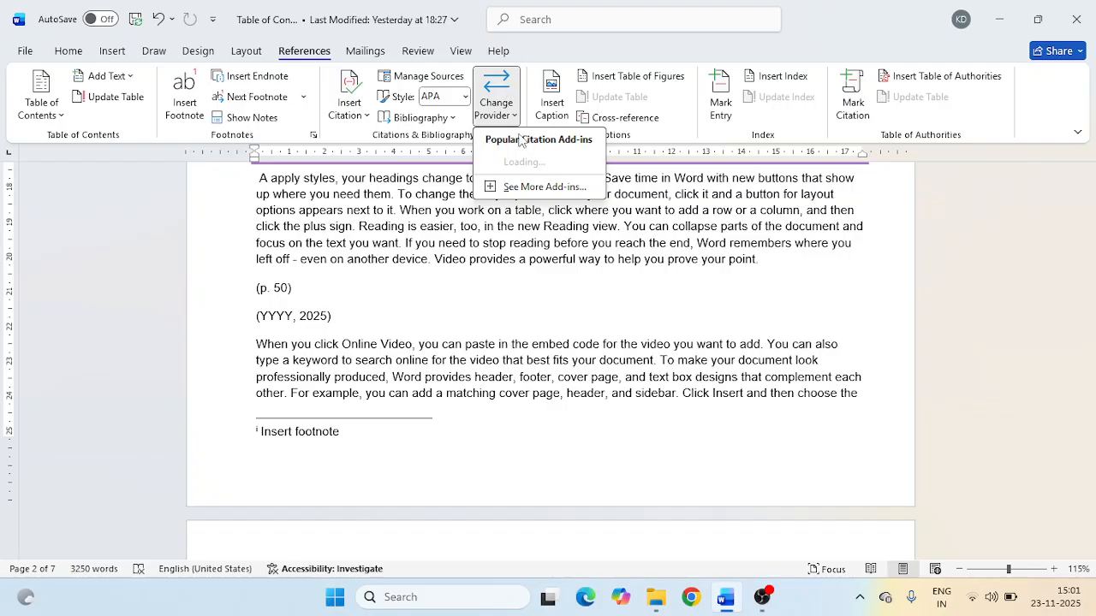
click(528, 268)
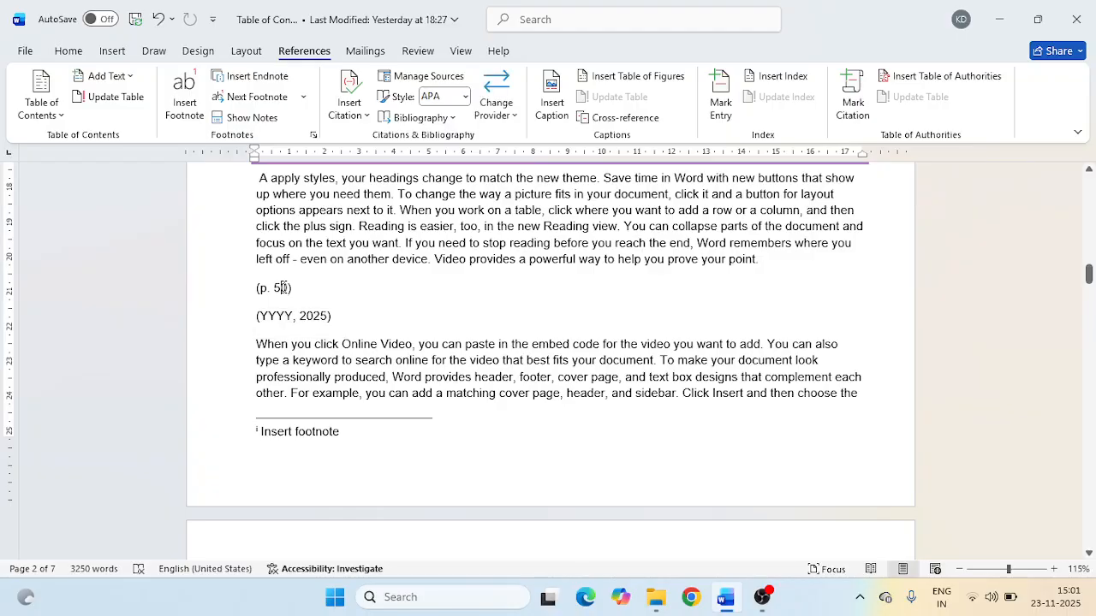
- Open the Source Manager and review the 2024 web site source's details from the master list with no edits
click(422, 78)
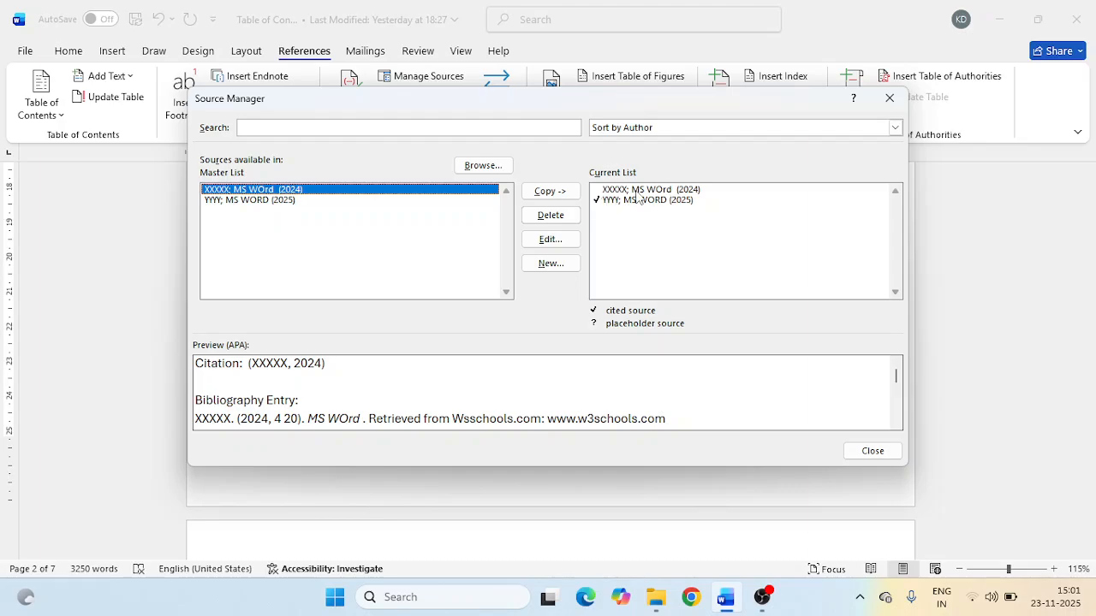
click(551, 240)
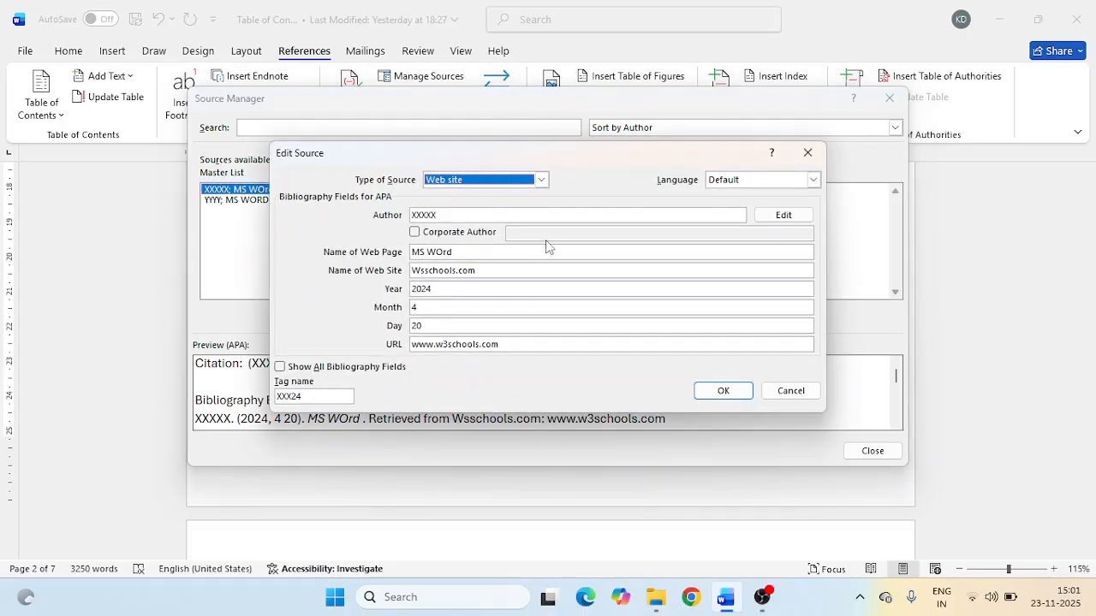
click(790, 391)
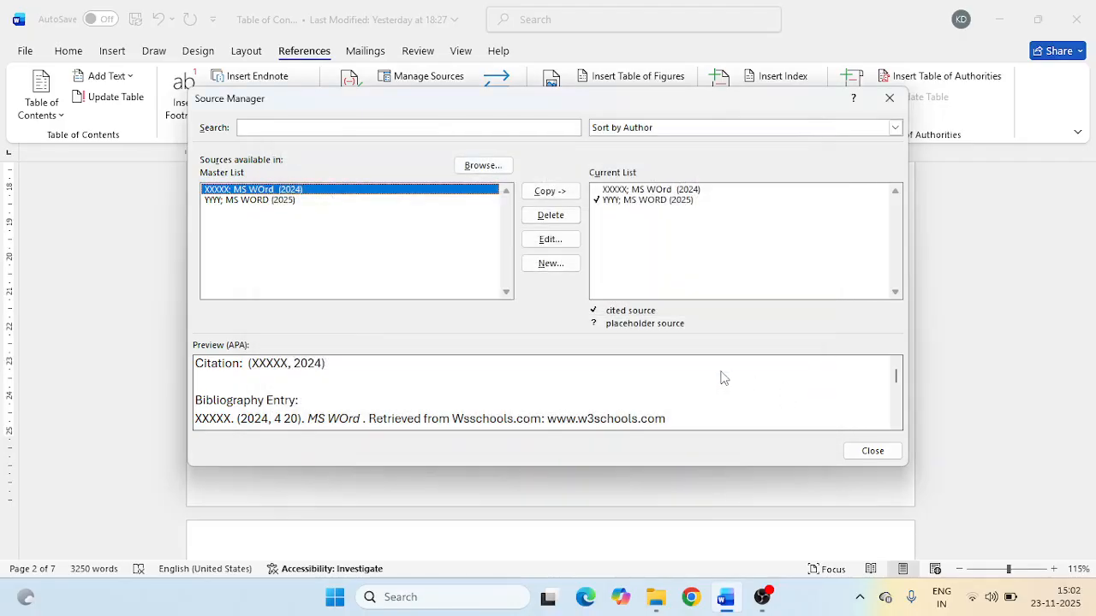
- Try to copy the 2025 book source from the master list to the current list, declining to overwrite it
click(291, 200)
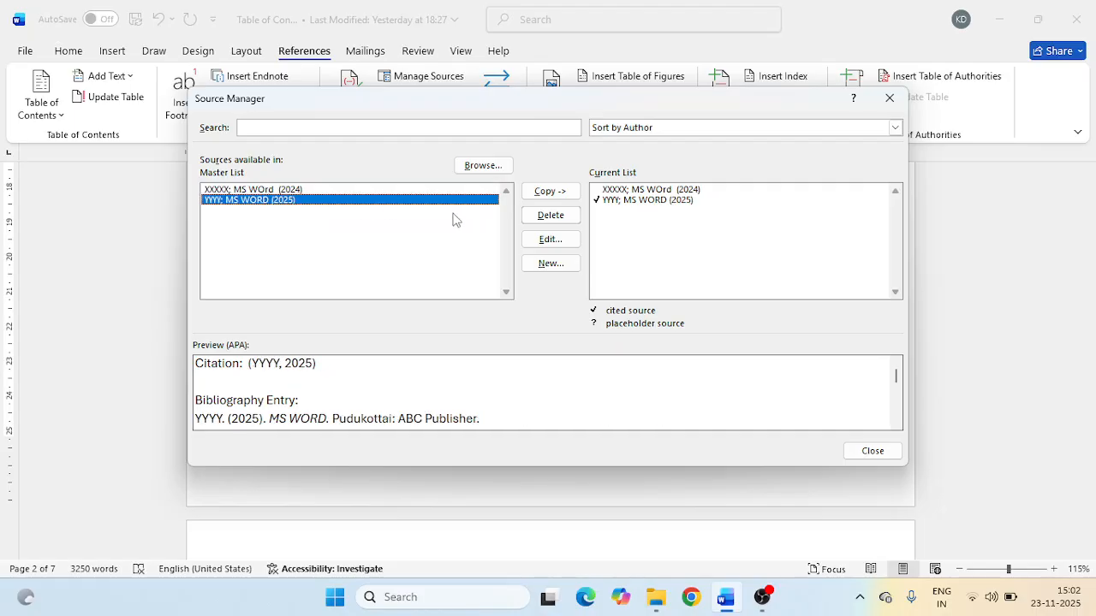
click(549, 193)
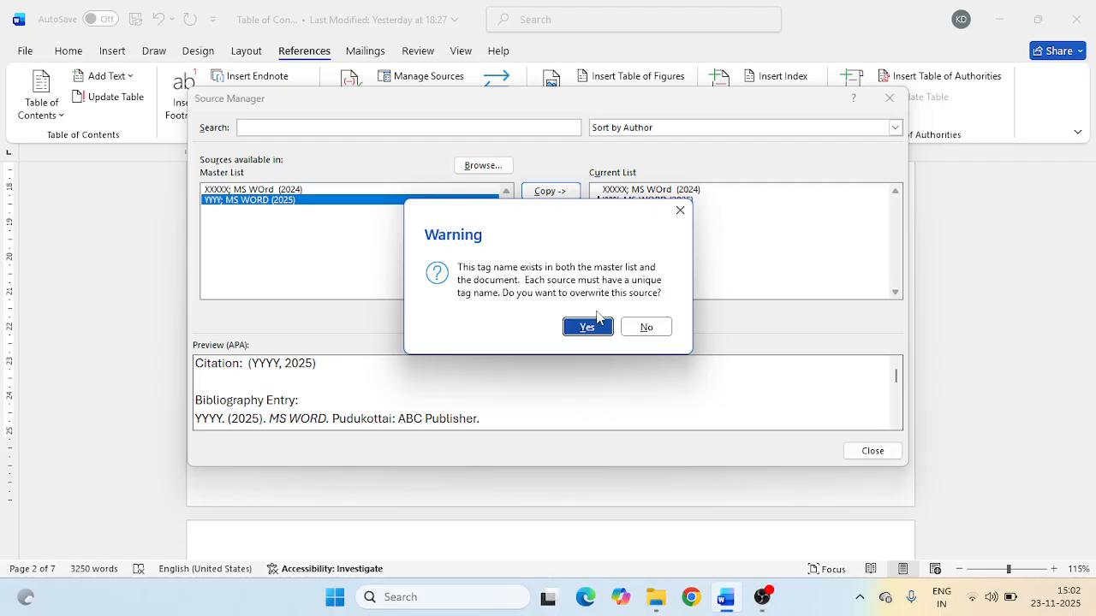
click(654, 331)
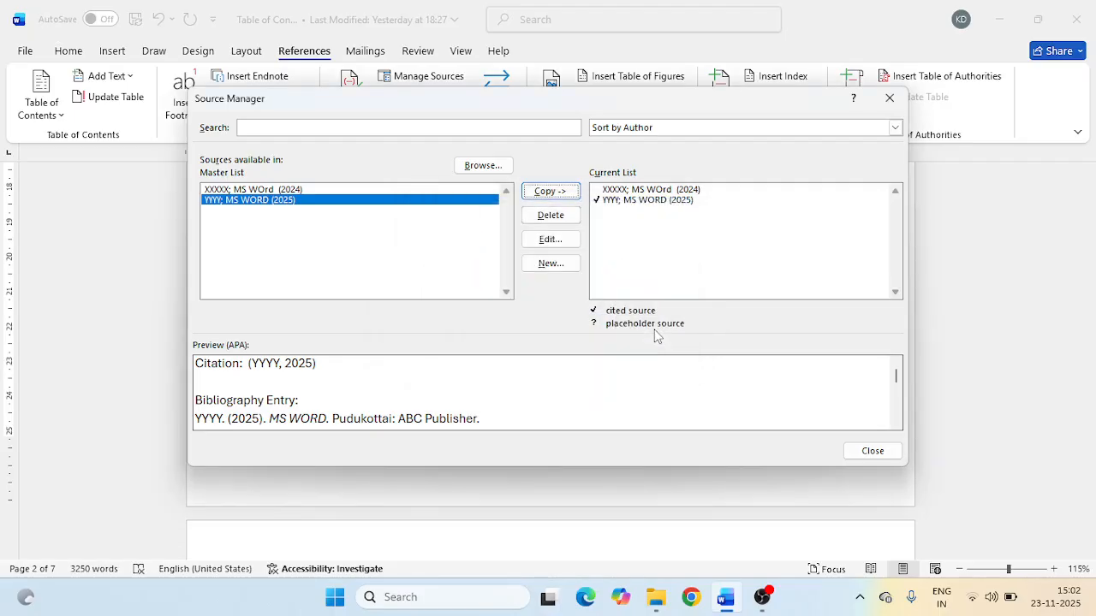
- Delete the 2024 web site source from the current list and copy it back from the master list
click(632, 190)
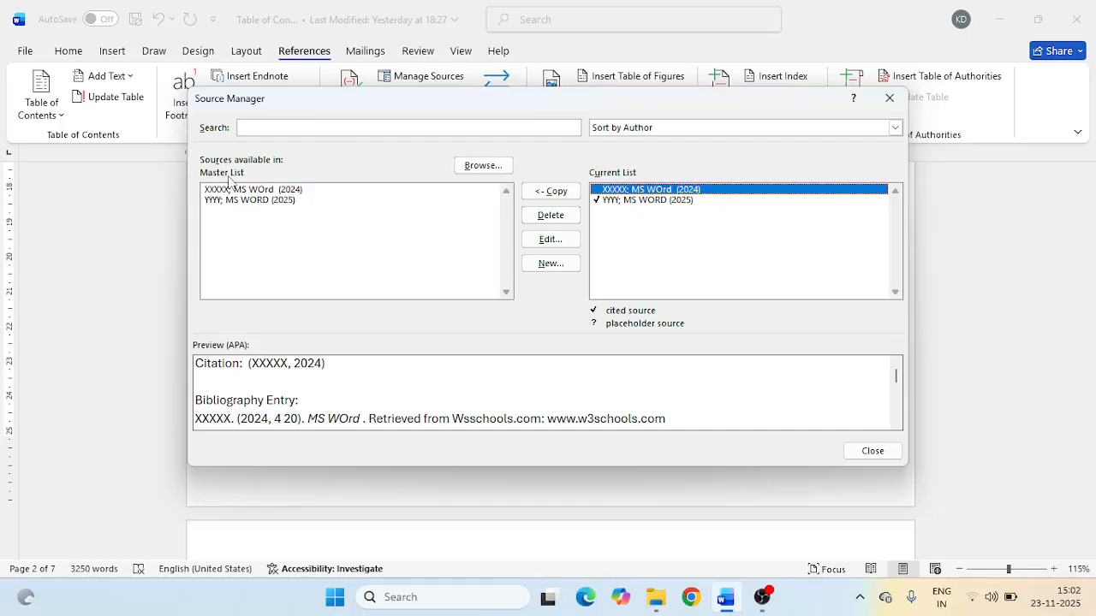
click(553, 217)
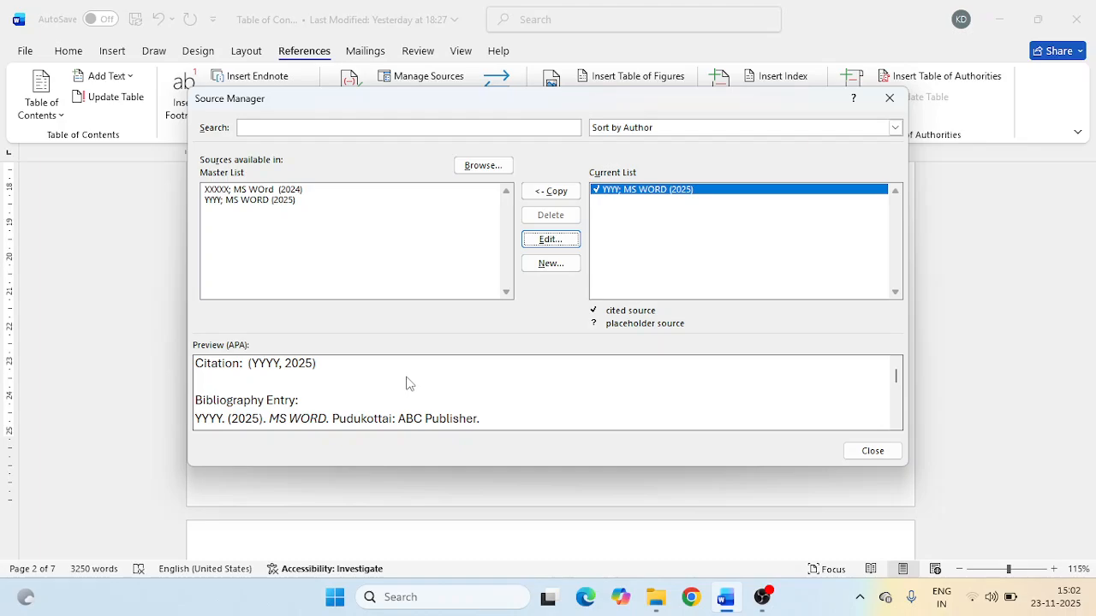
click(261, 190)
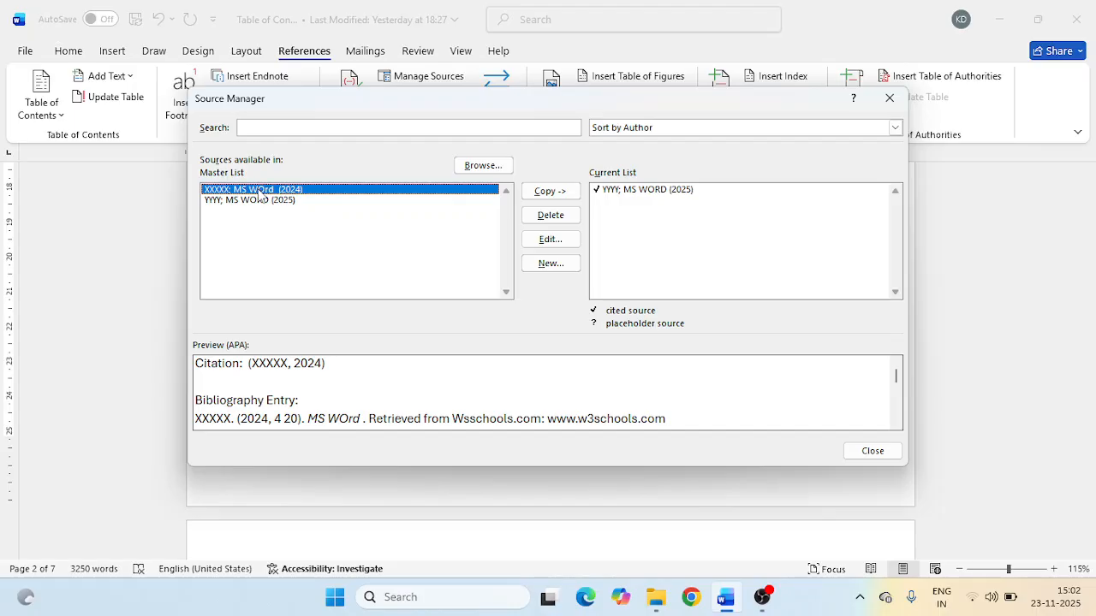
click(561, 194)
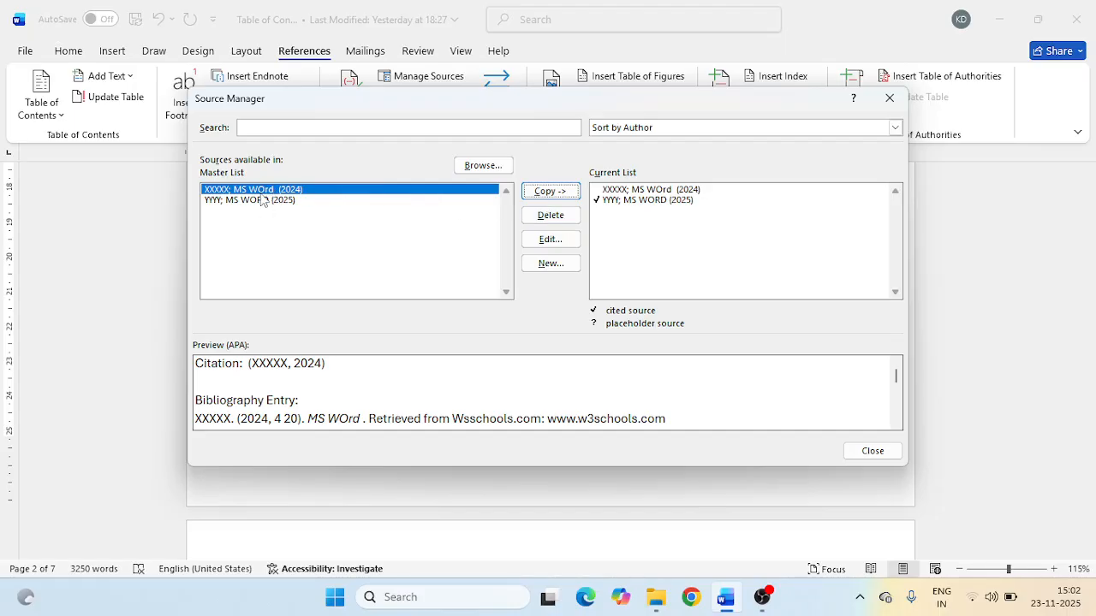
- Try to copy the 2025 book source from the current list to the master list, declining to overwrite it
click(623, 202)
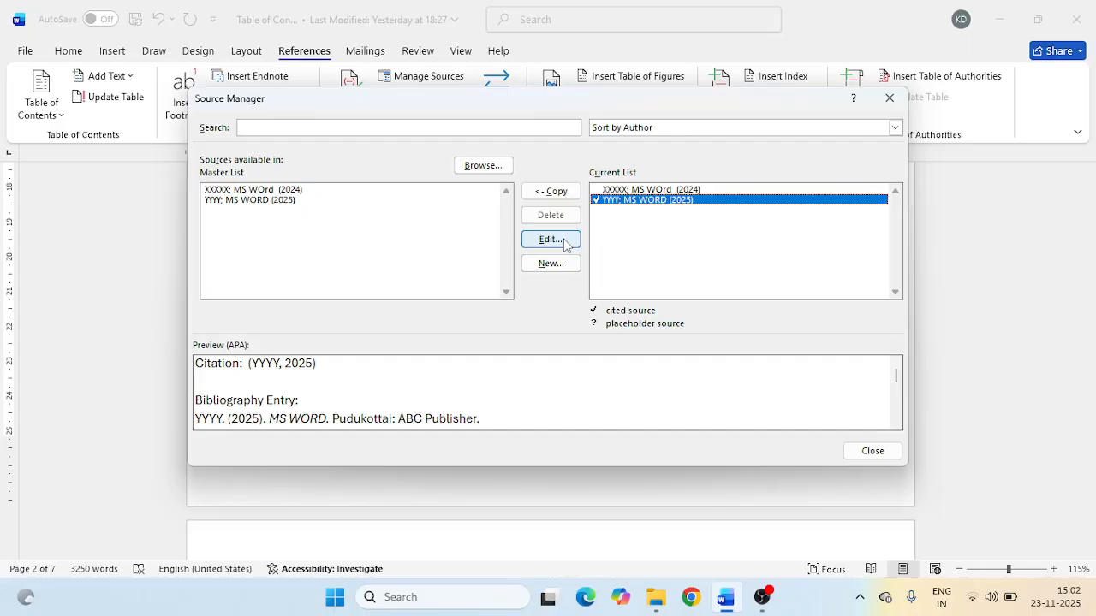
click(566, 192)
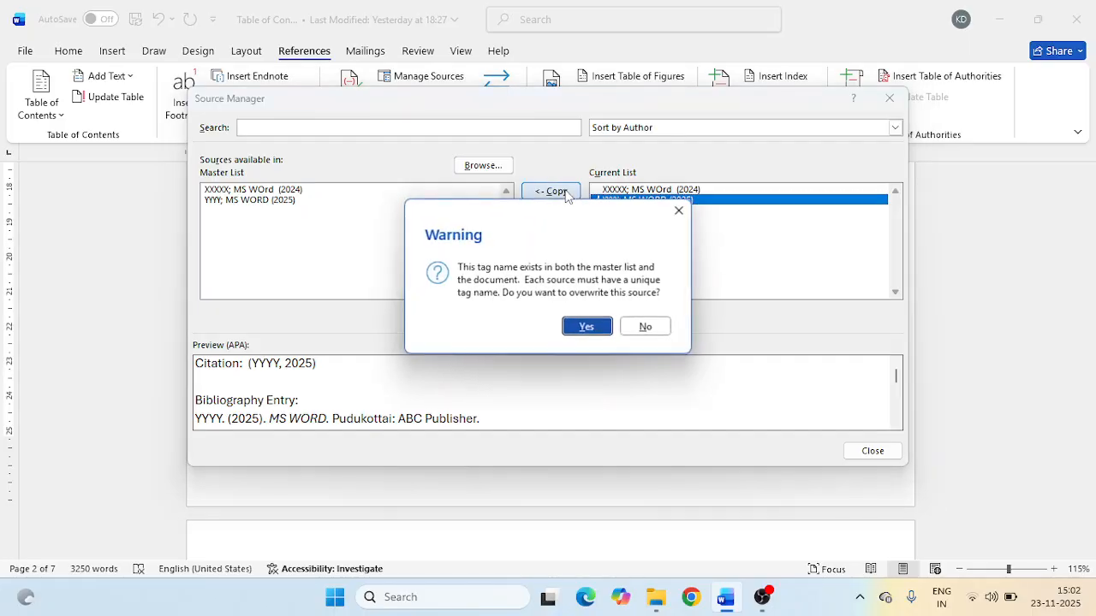
click(659, 328)
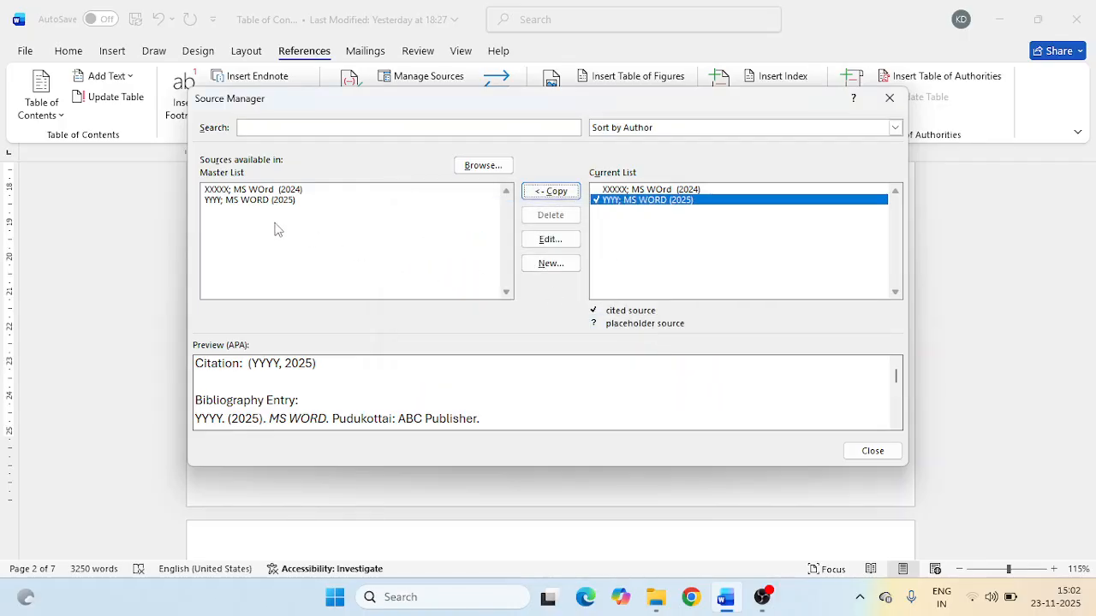
- Start a new source from the master list, review the available source types, cancel it and close the Source Manager
click(266, 190)
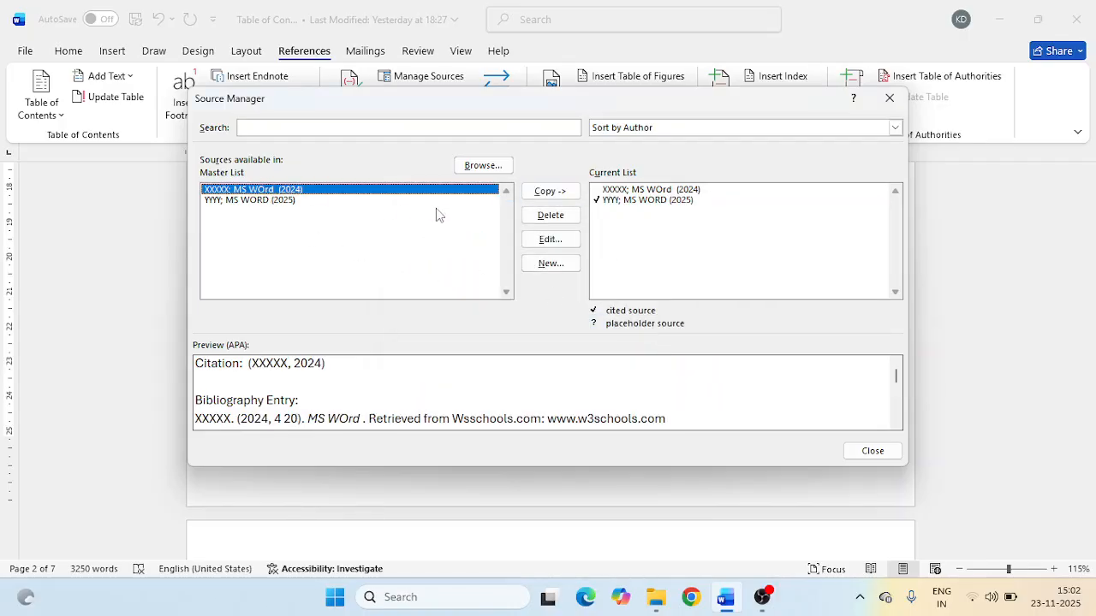
click(551, 264)
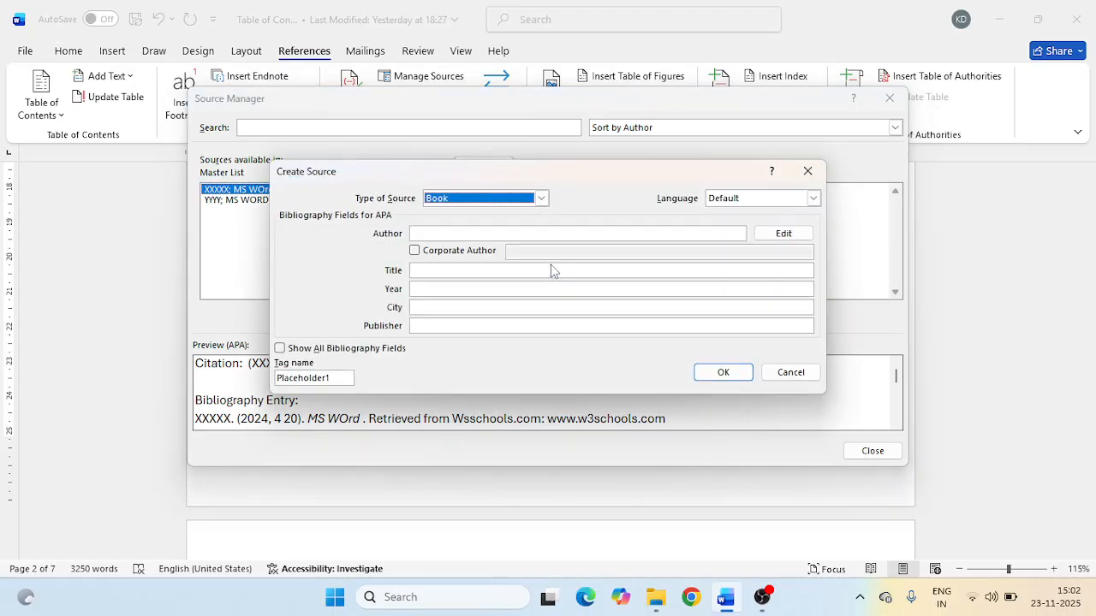
click(541, 198)
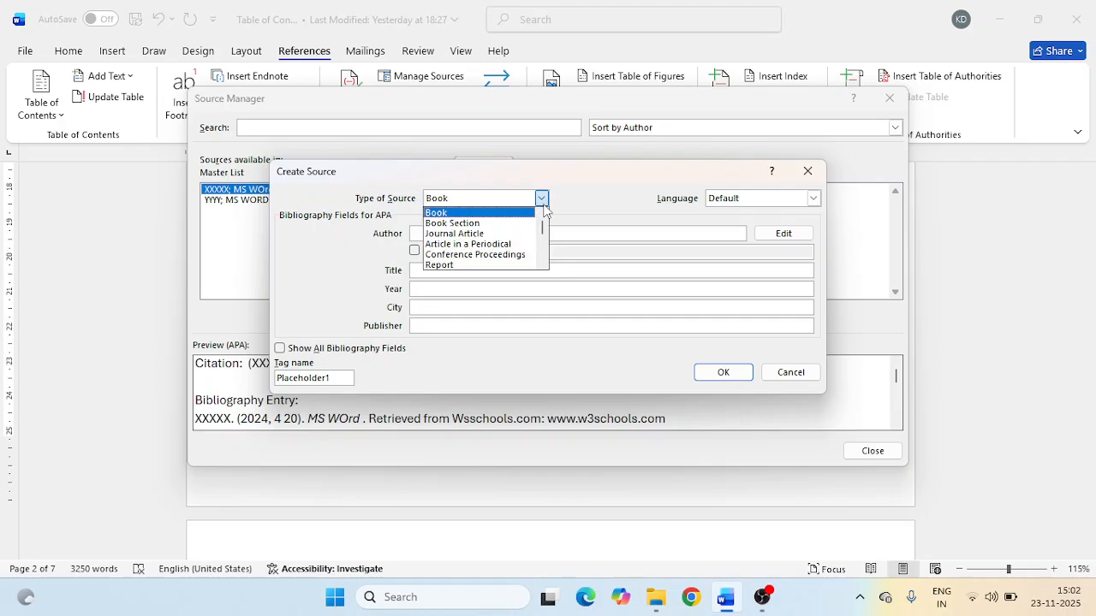
click(791, 372)
click(791, 372)
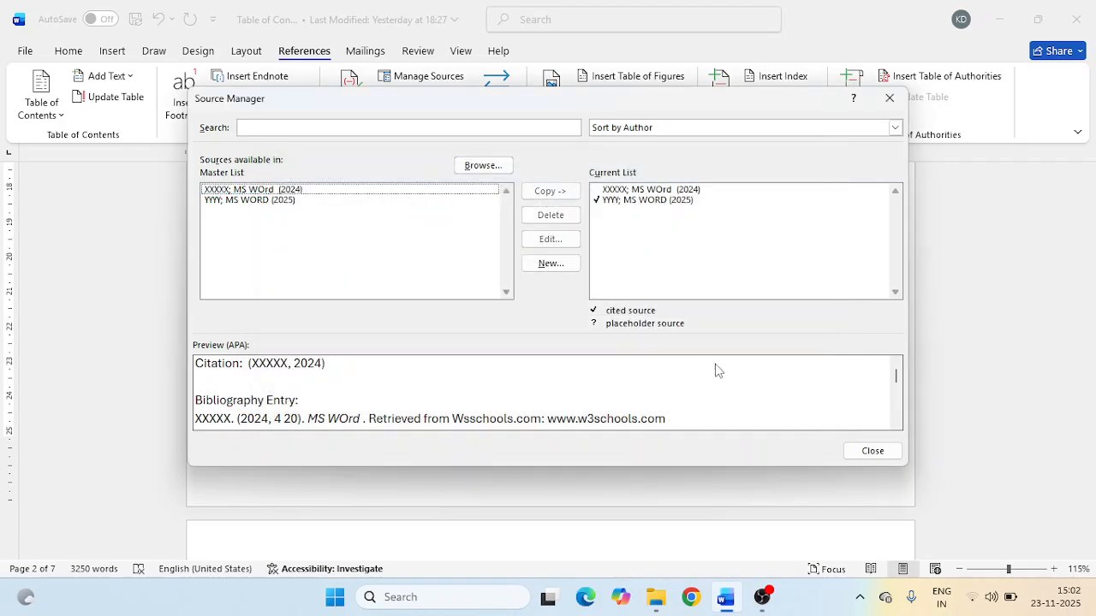
click(873, 451)
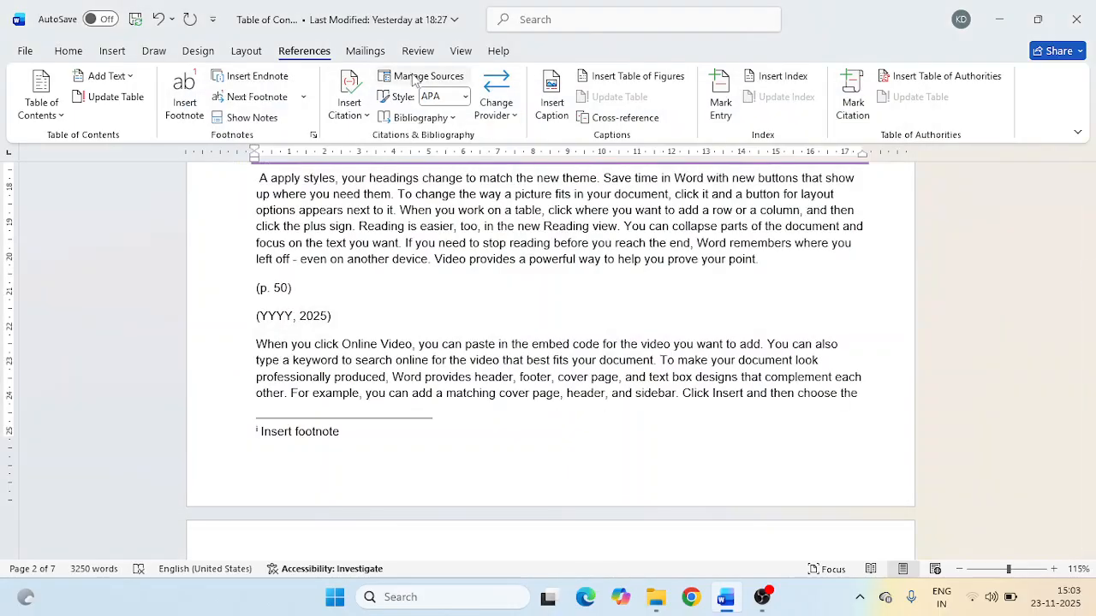
- Set the citation style to ISO 690 - First Element and Date, applying it with the (p. 50) and (YYYY, 2025) citations selected
drag(256, 291, 296, 291)
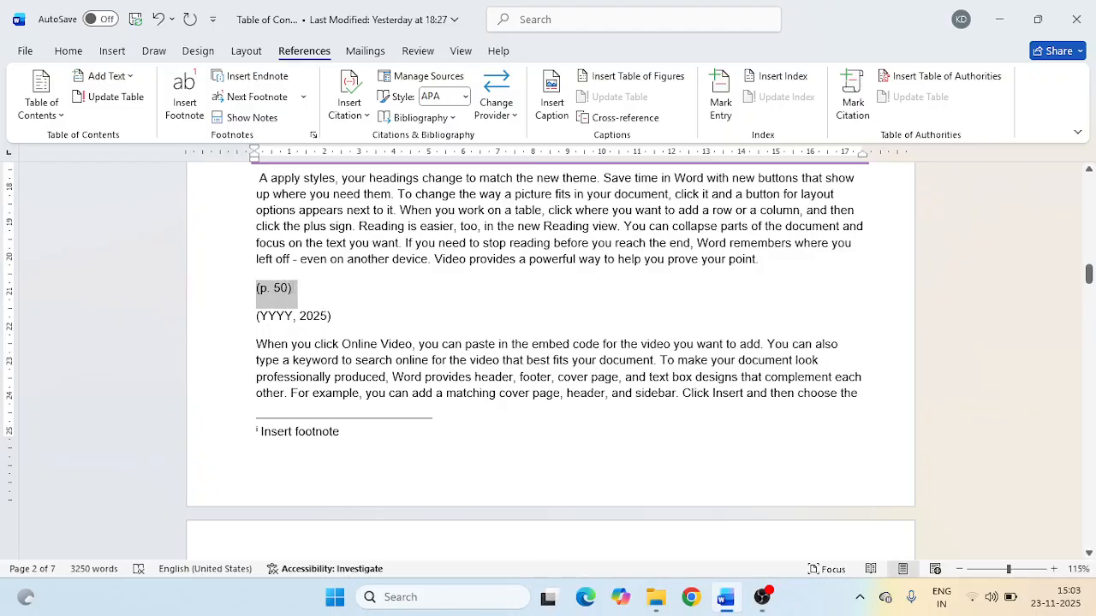
click(465, 97)
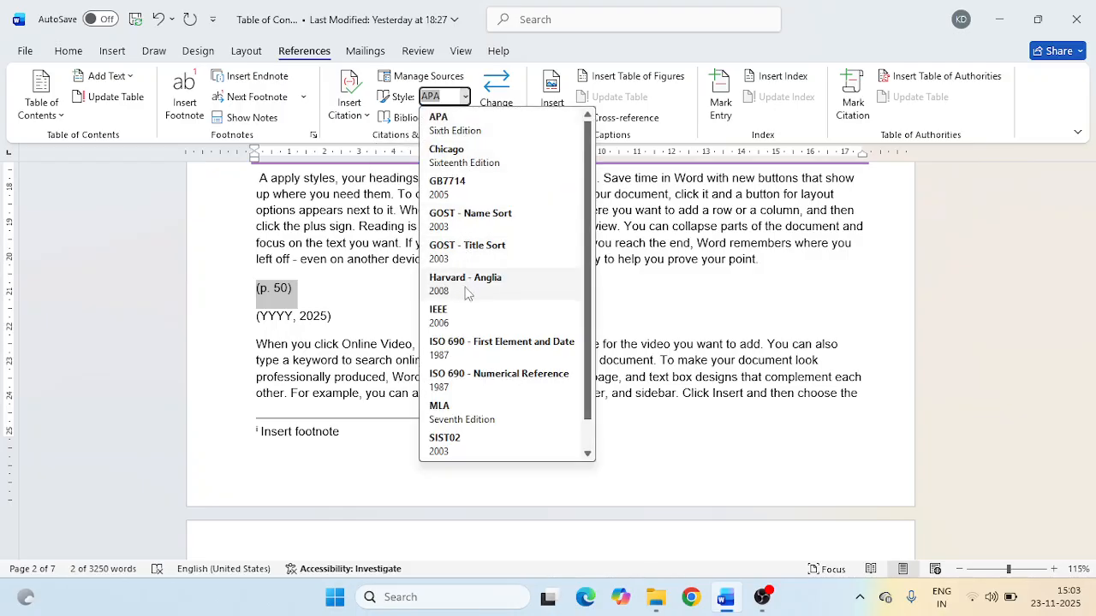
click(469, 347)
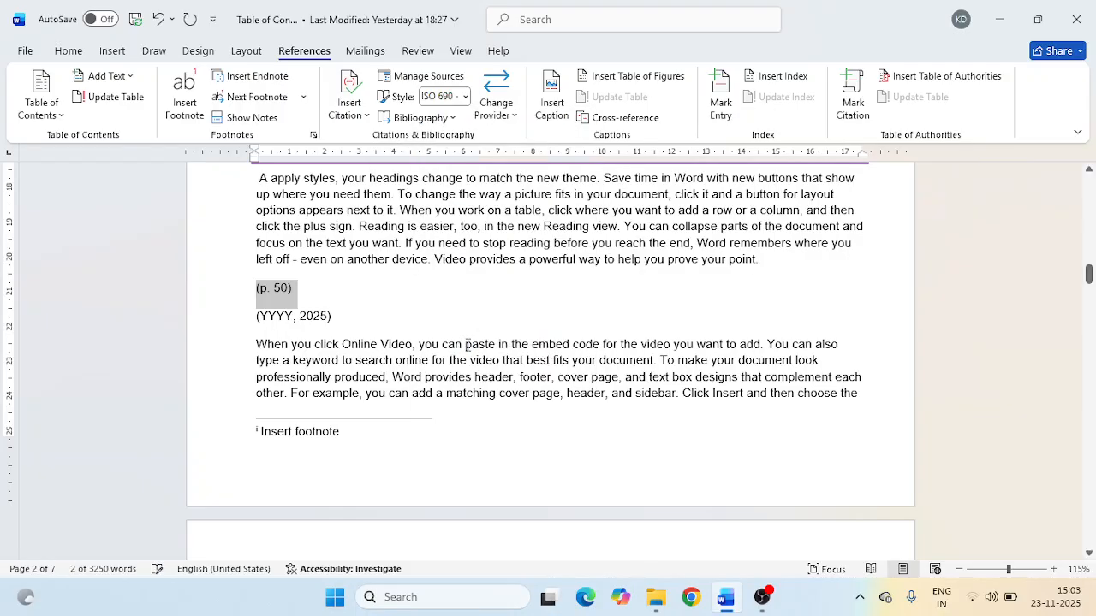
click(302, 316)
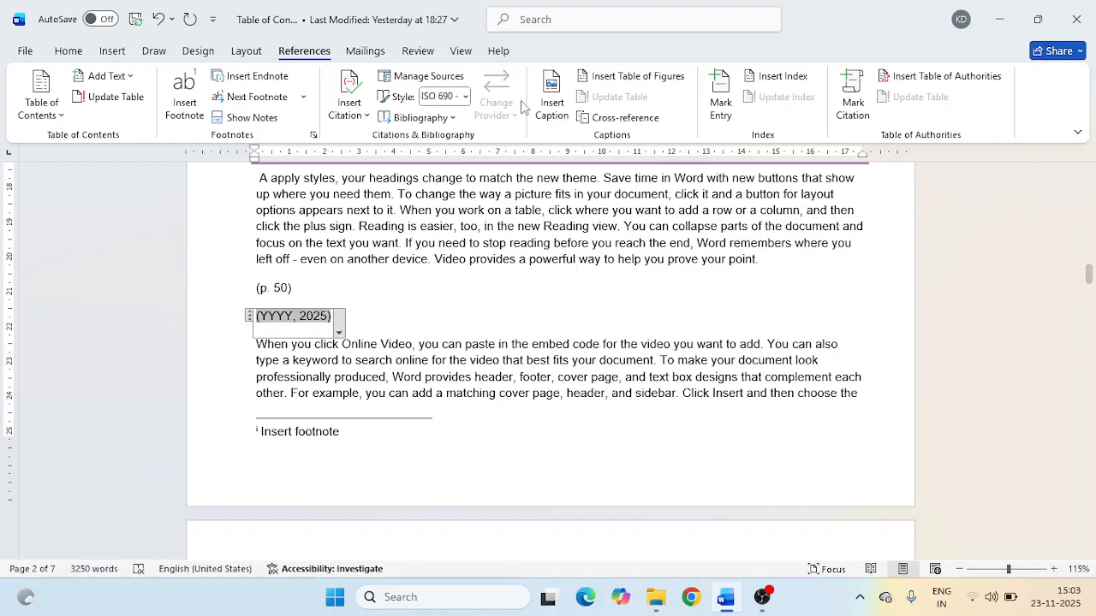
click(464, 97)
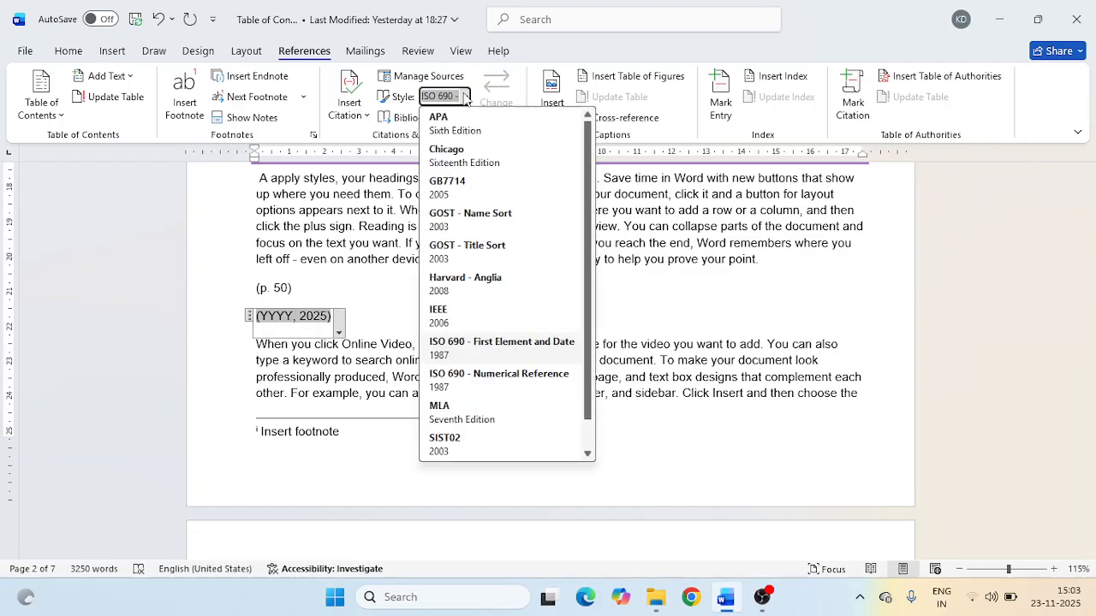
click(480, 344)
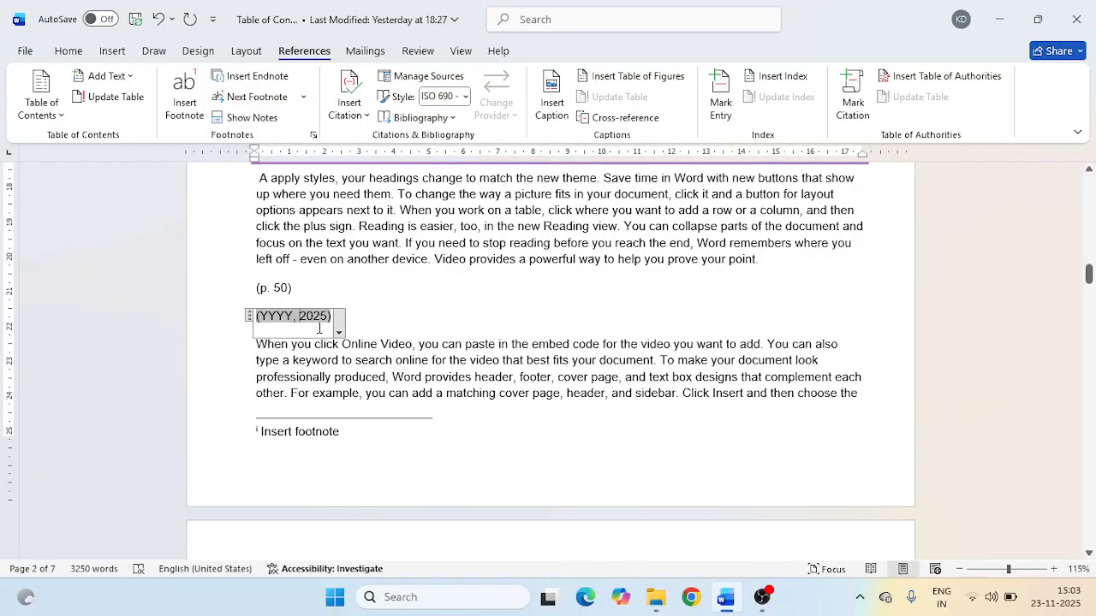
double_click(286, 320)
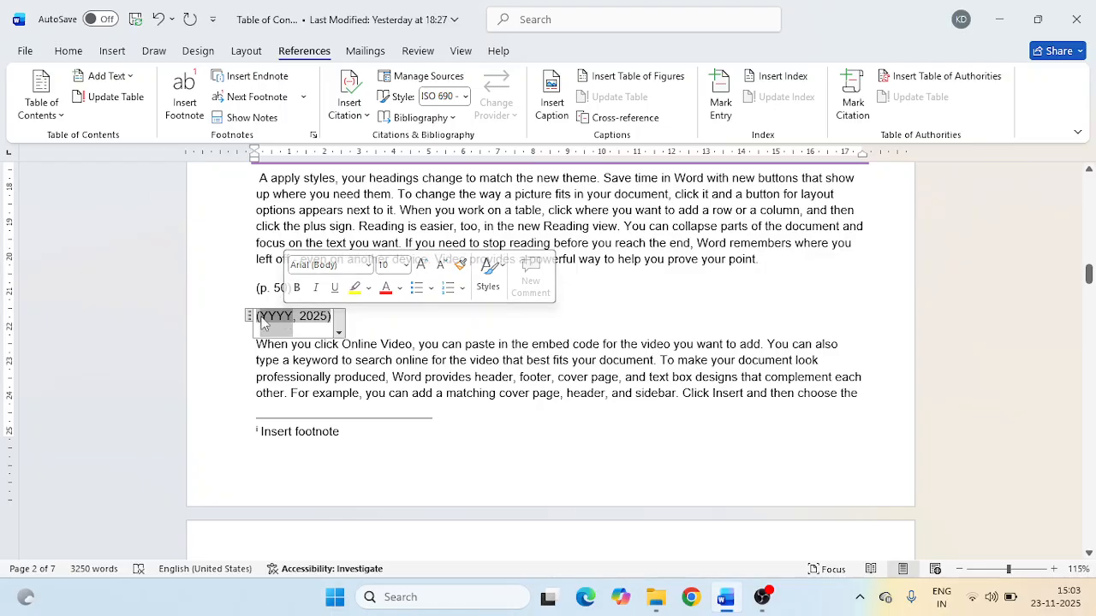
drag(258, 319, 337, 320)
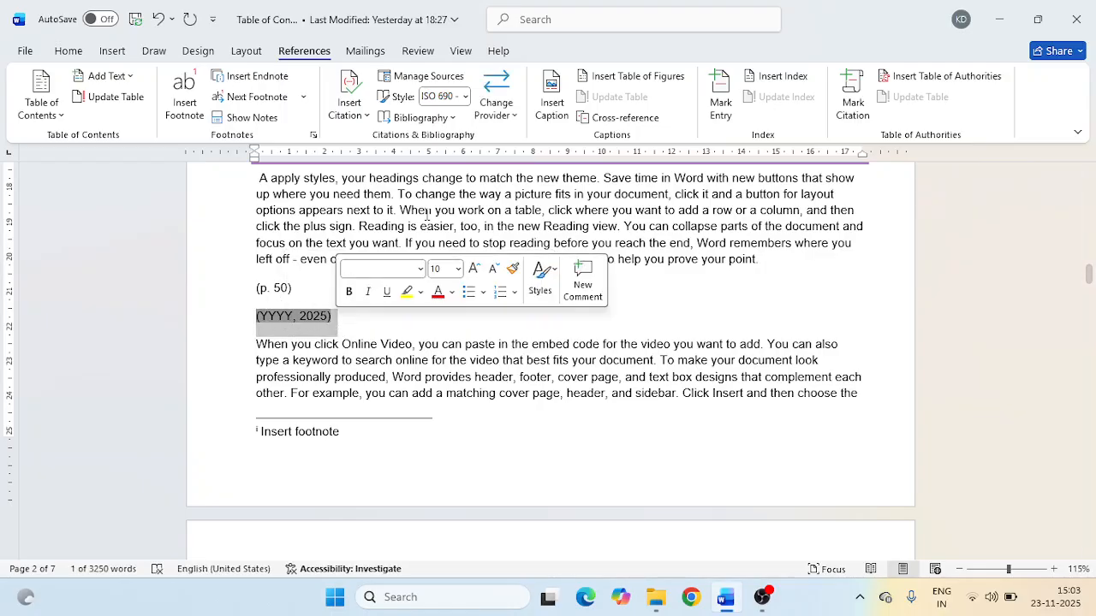
click(463, 96)
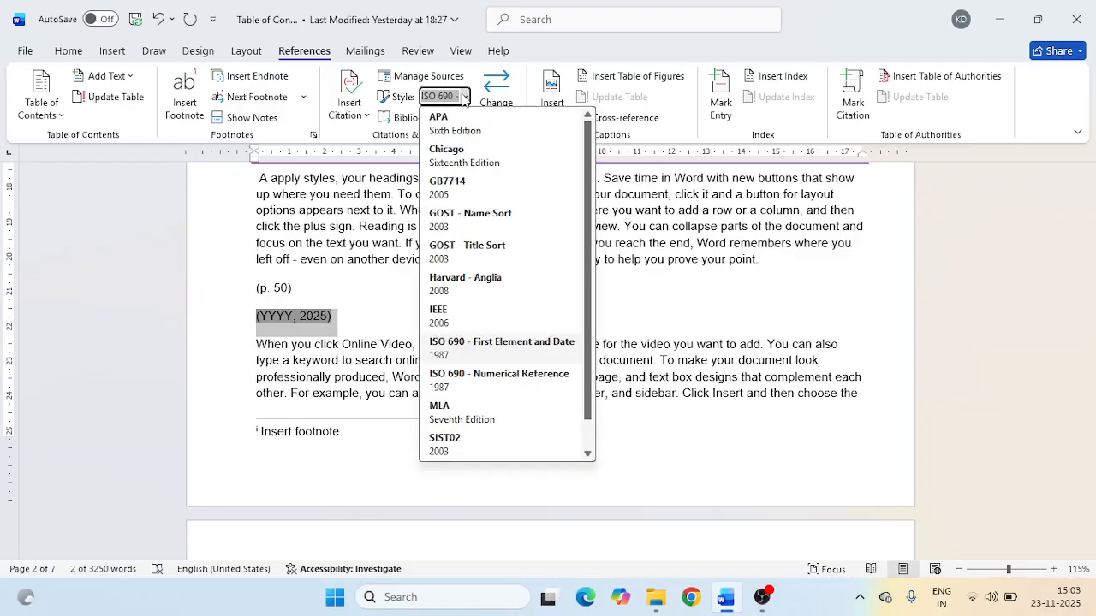
click(456, 350)
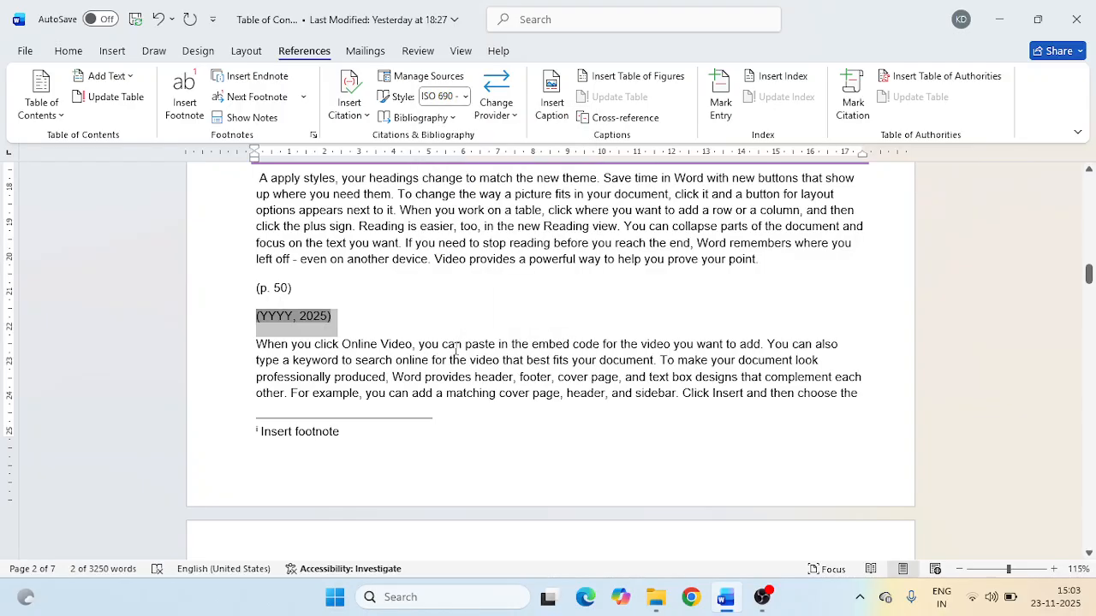
click(313, 318)
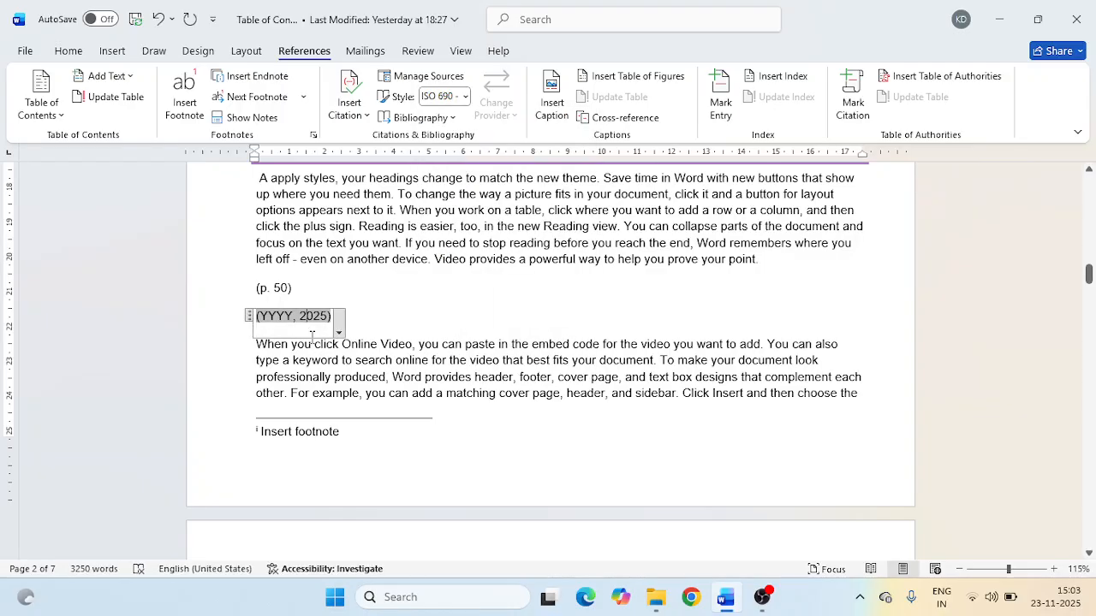
- Insert the built-in Bibliography at the (p. 50) text under Heading 2
click(406, 309)
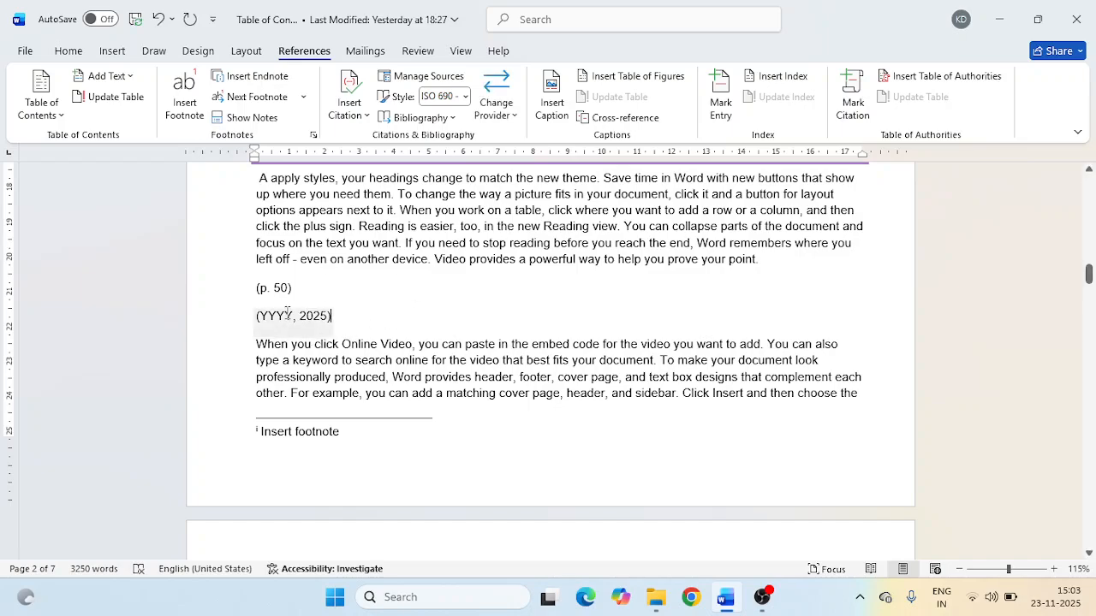
click(449, 120)
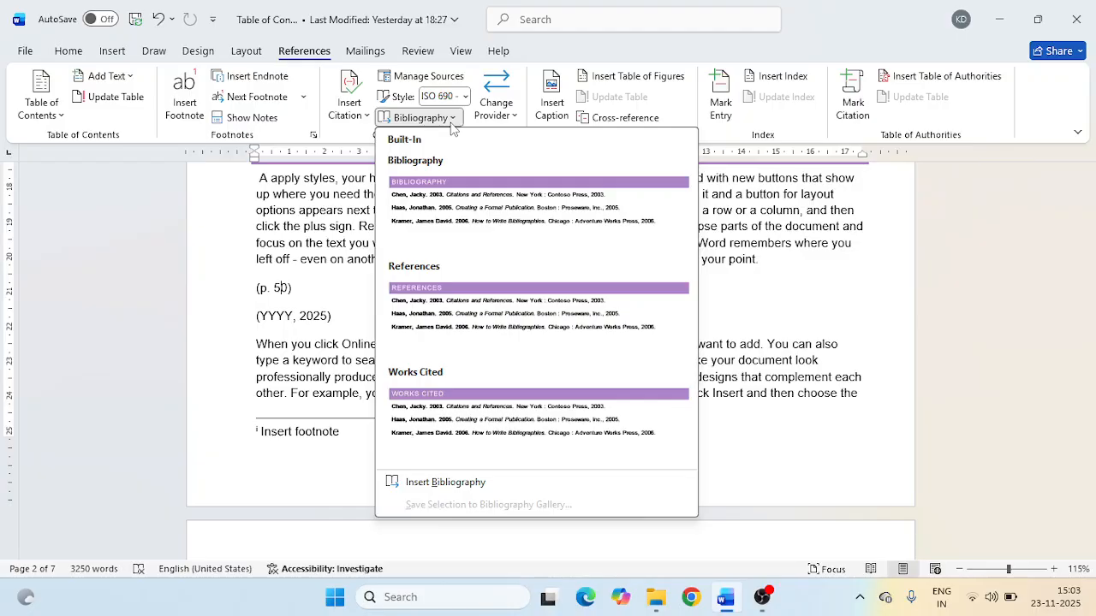
click(470, 220)
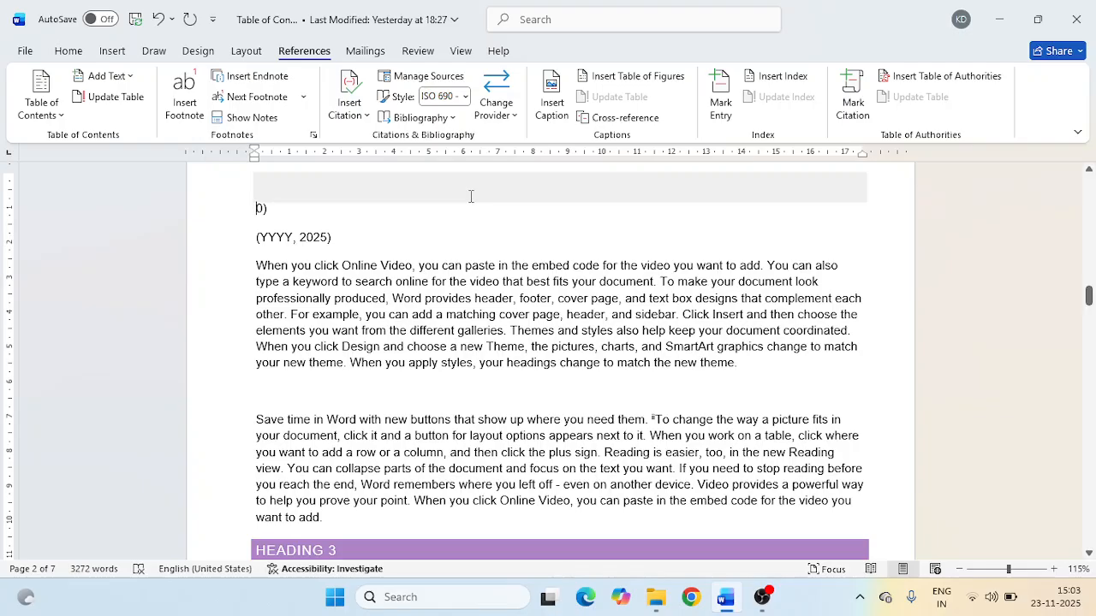
scroll(470, 196, up, 5)
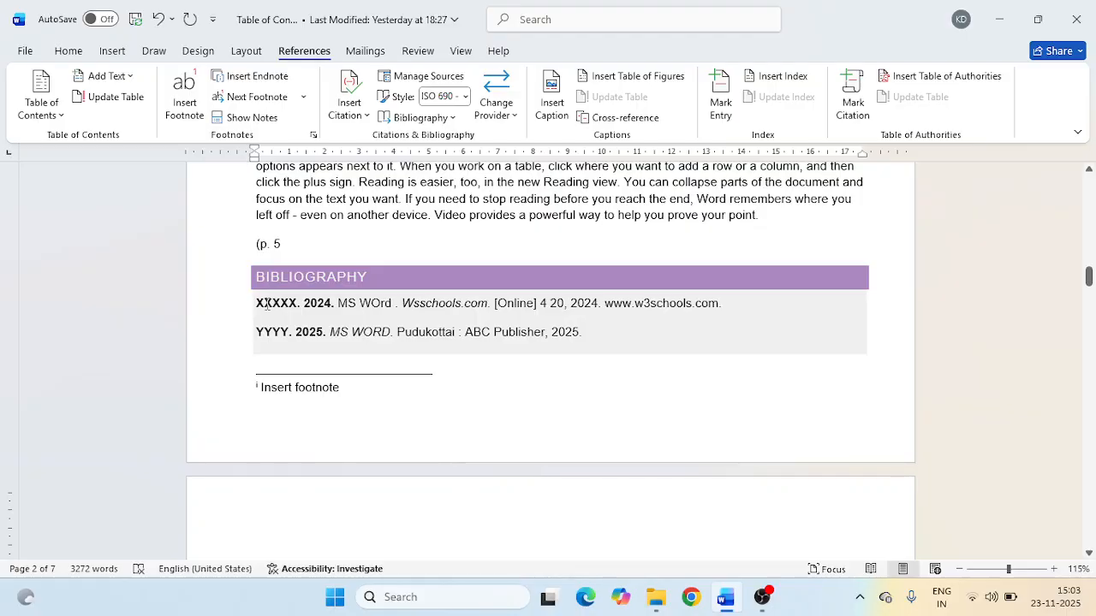
click(493, 318)
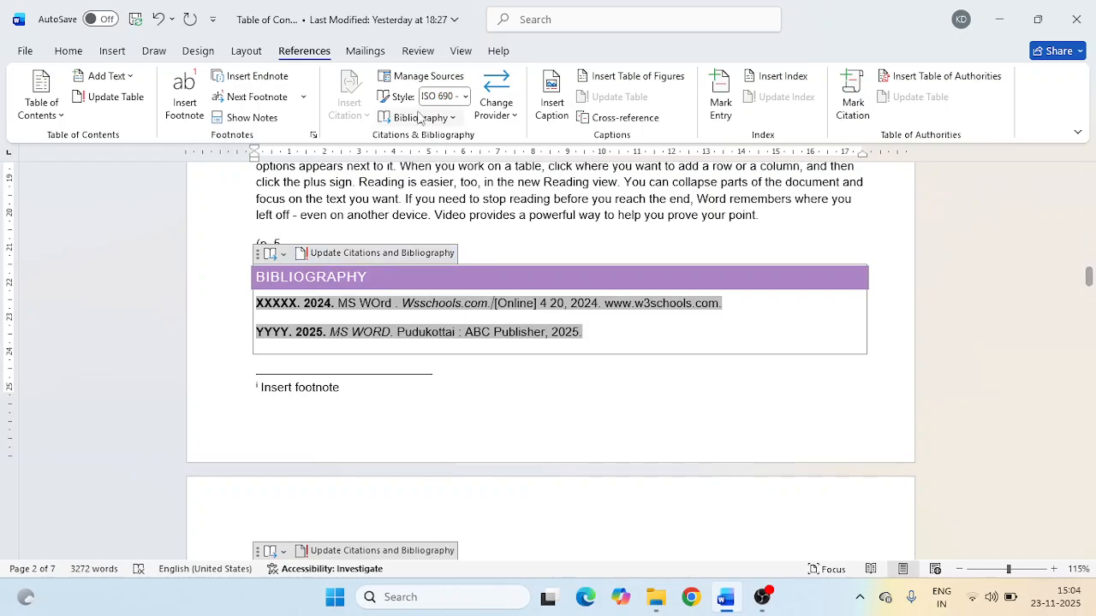
click(444, 119)
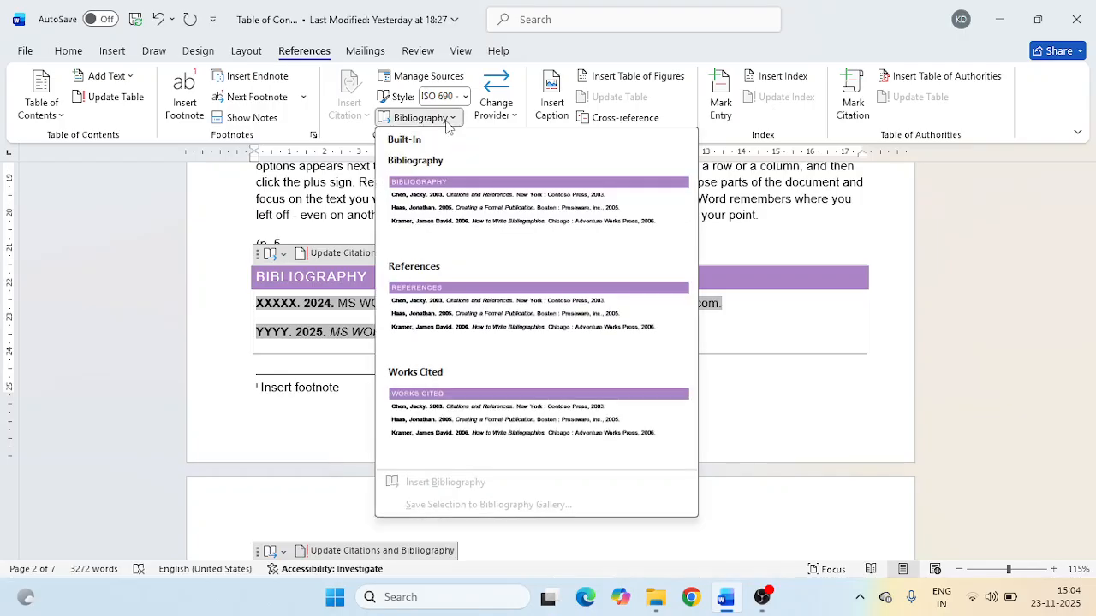
click(779, 415)
click(606, 391)
click(589, 352)
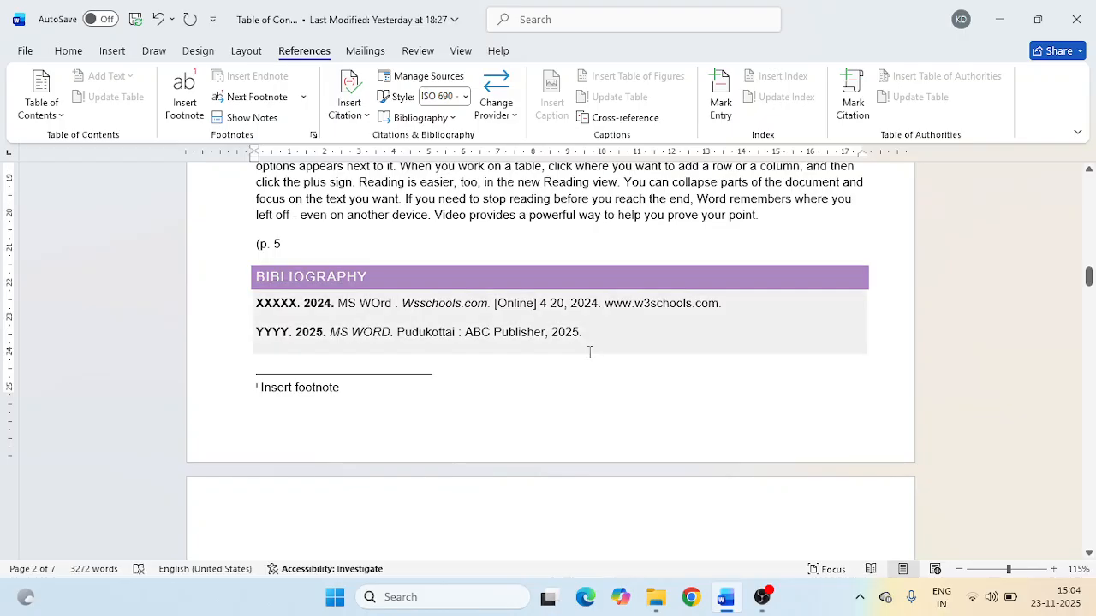
- Add three blank paragraphs between the "(p. 5" text and the bibliography
click(650, 238)
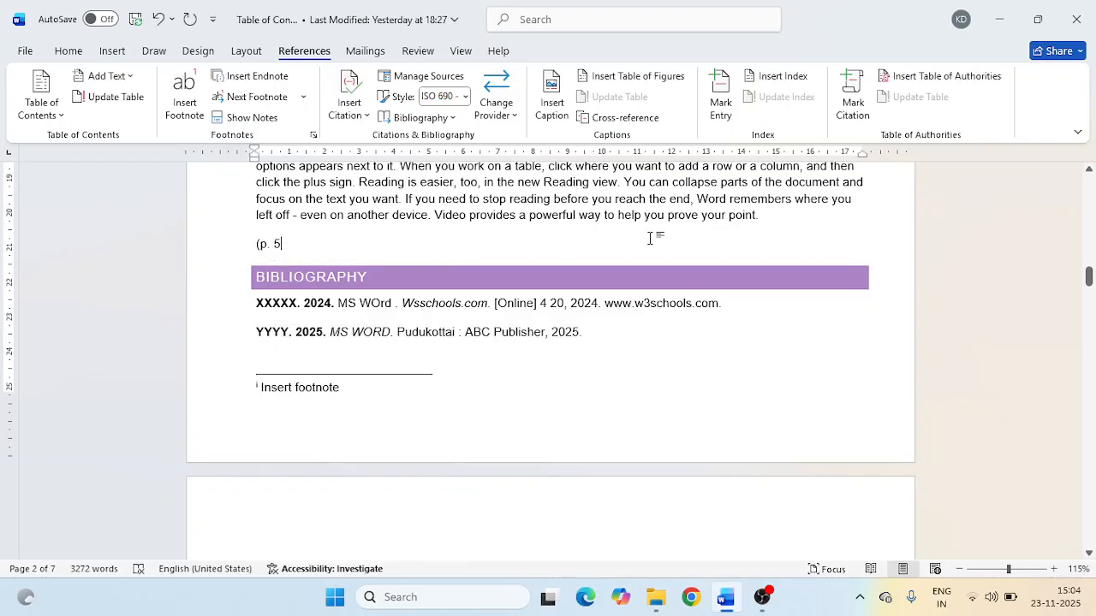
key(Return)
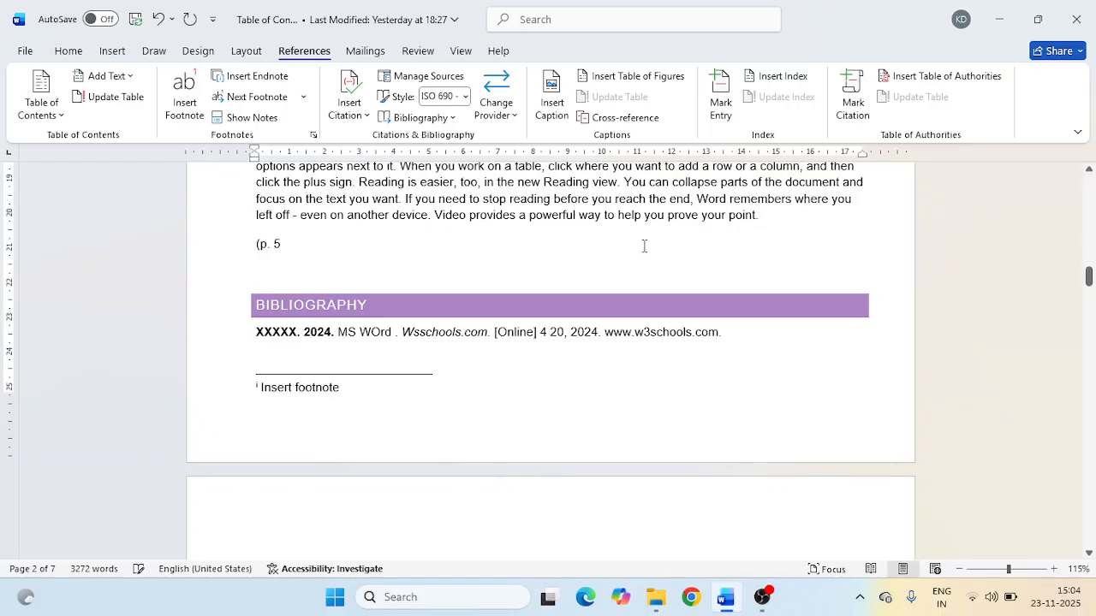
key(Return)
key(Return)
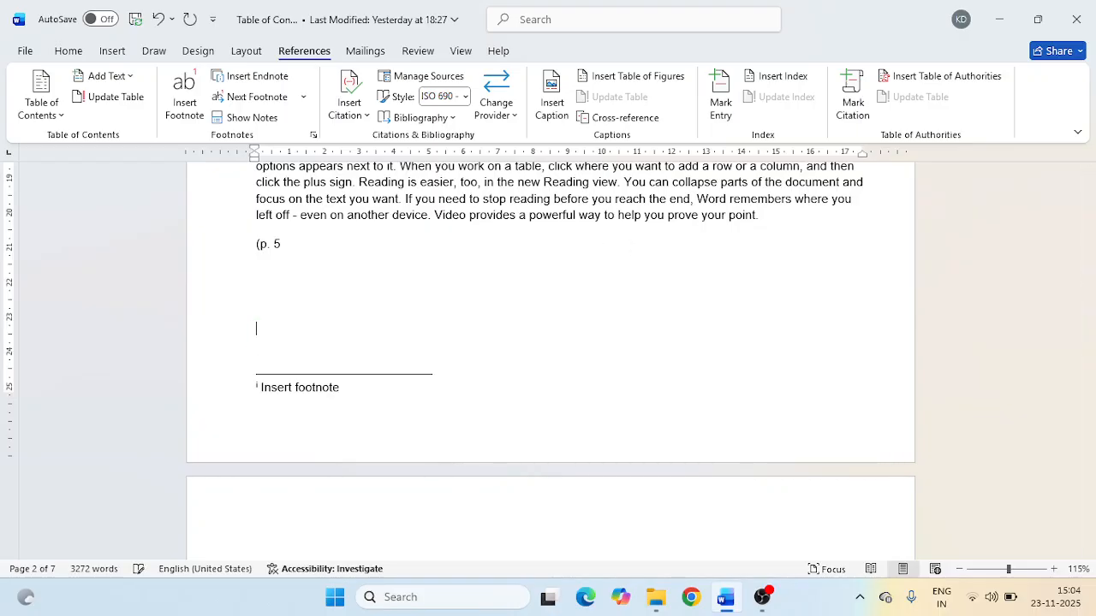
- Insert the built-in References list below the "(p. 5" text, above the bibliography
scroll(371, 301, down, 7)
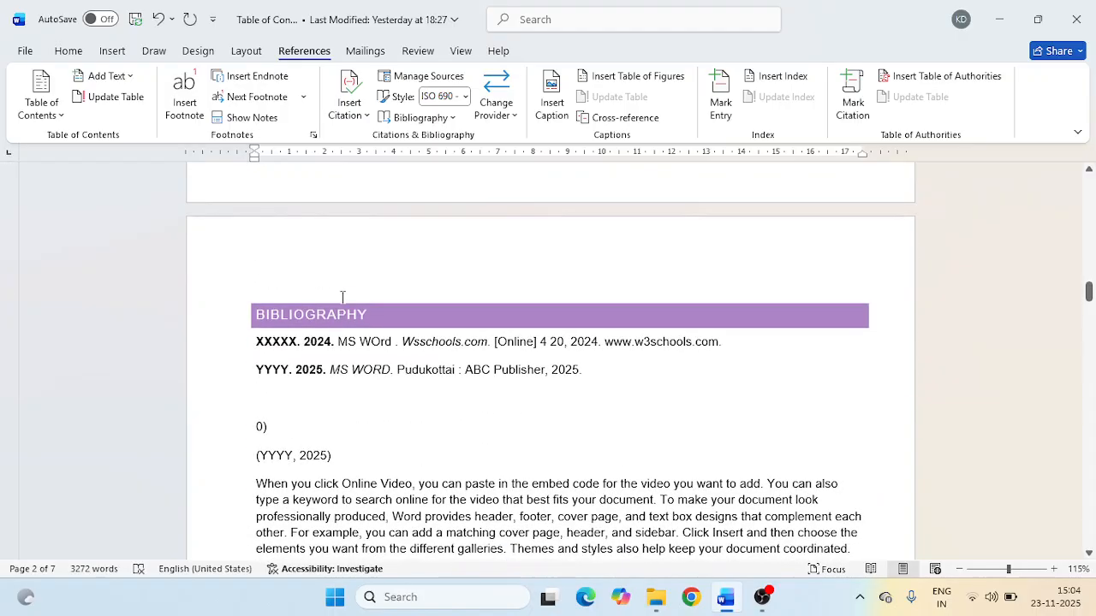
click(292, 369)
scroll(304, 274, up, 5)
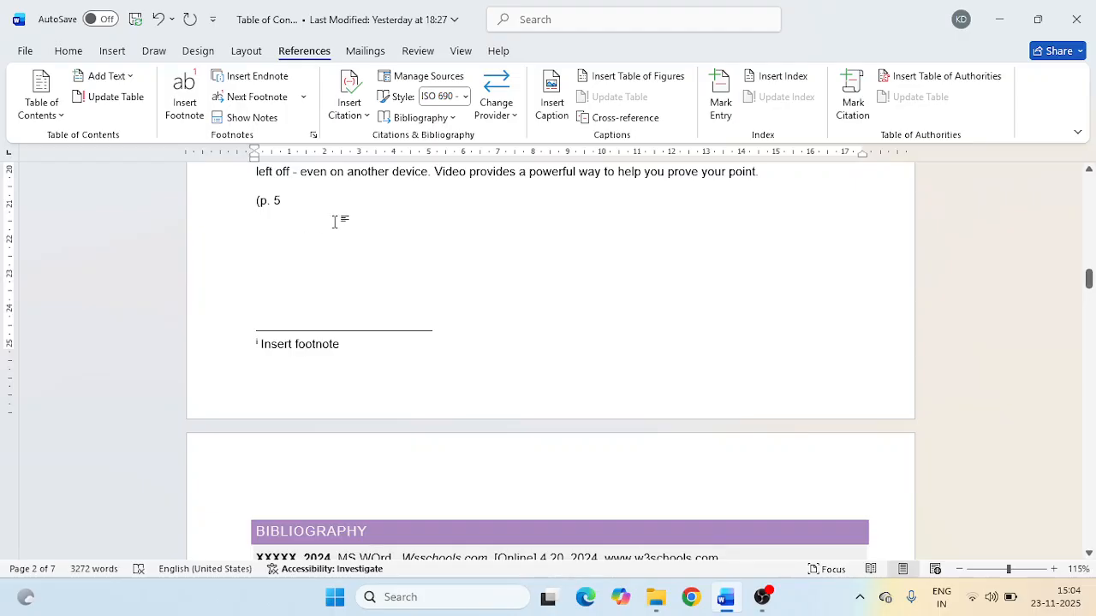
click(458, 119)
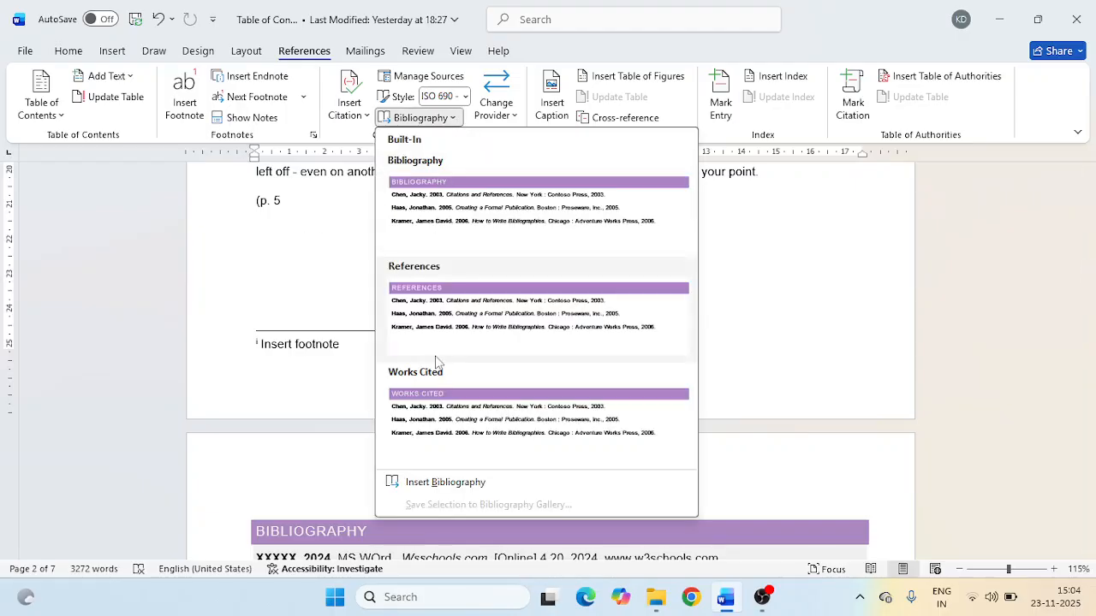
click(435, 320)
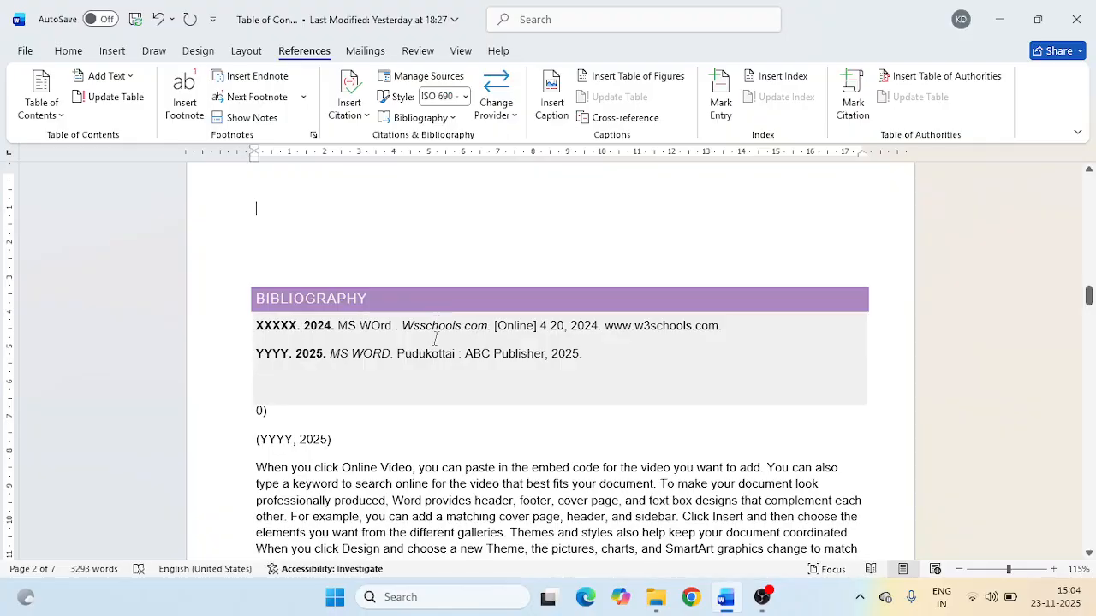
scroll(435, 338, up, 10)
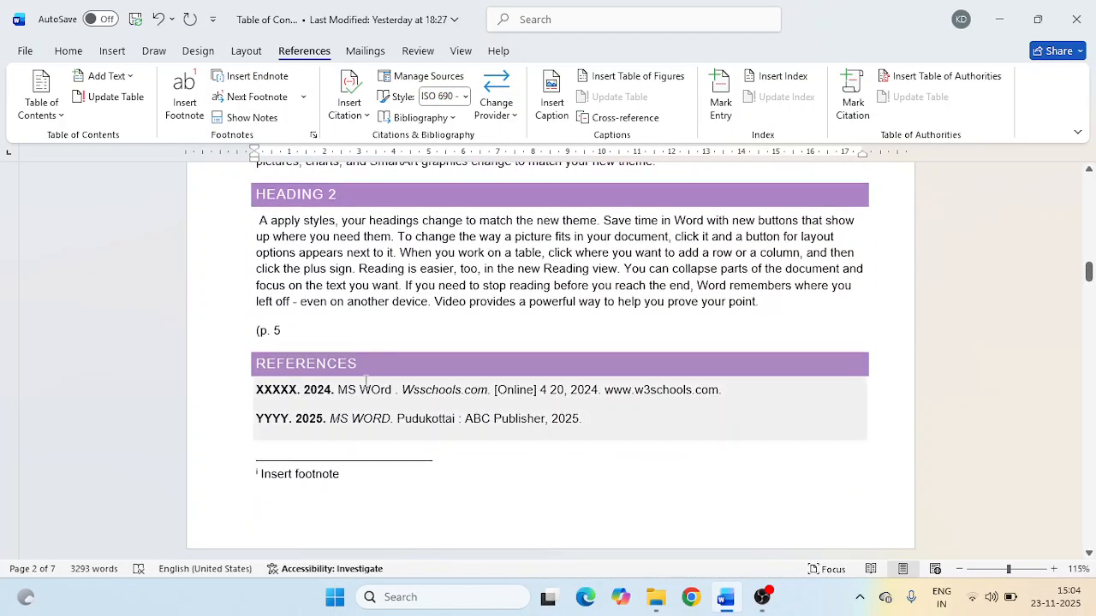
scroll(368, 381, down, 5)
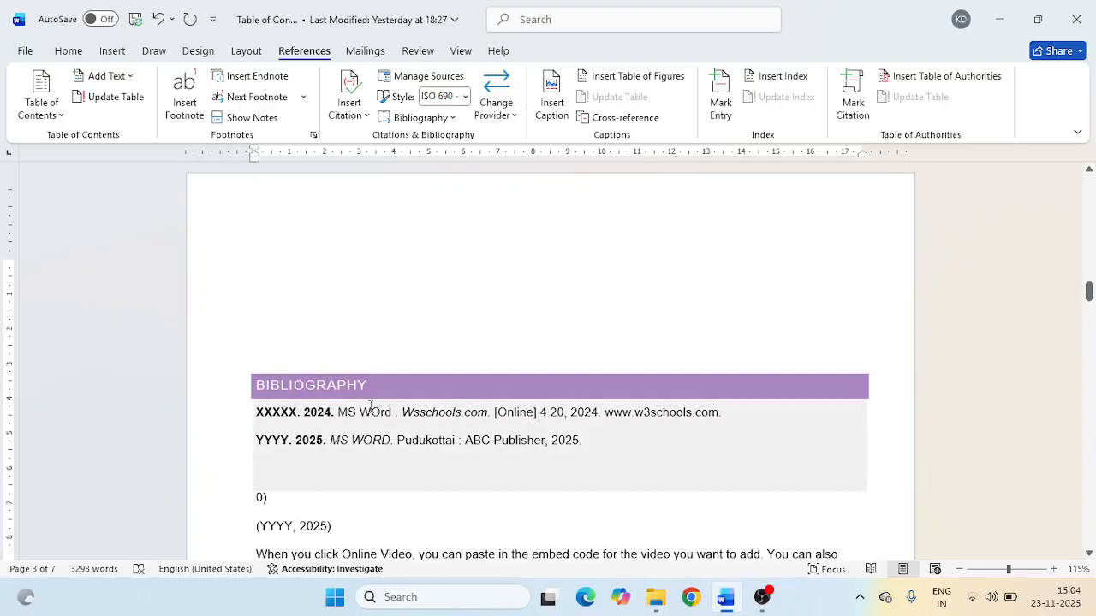
- Insert a citation placeholder with the tag name Placeholder1 on the blank line below the (YYYY, 2025) citation
click(370, 405)
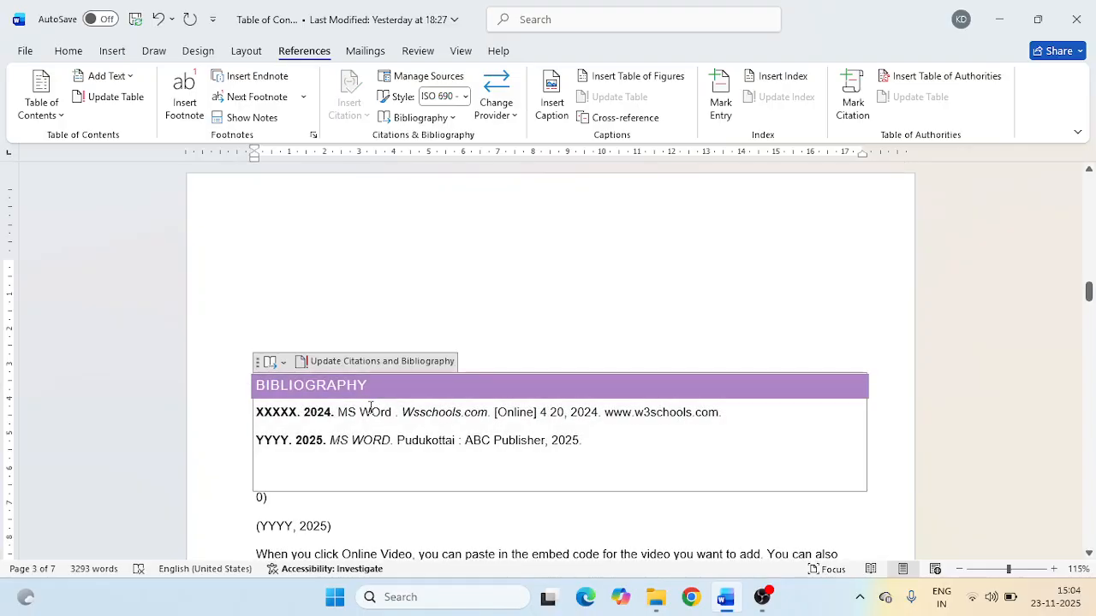
click(338, 526)
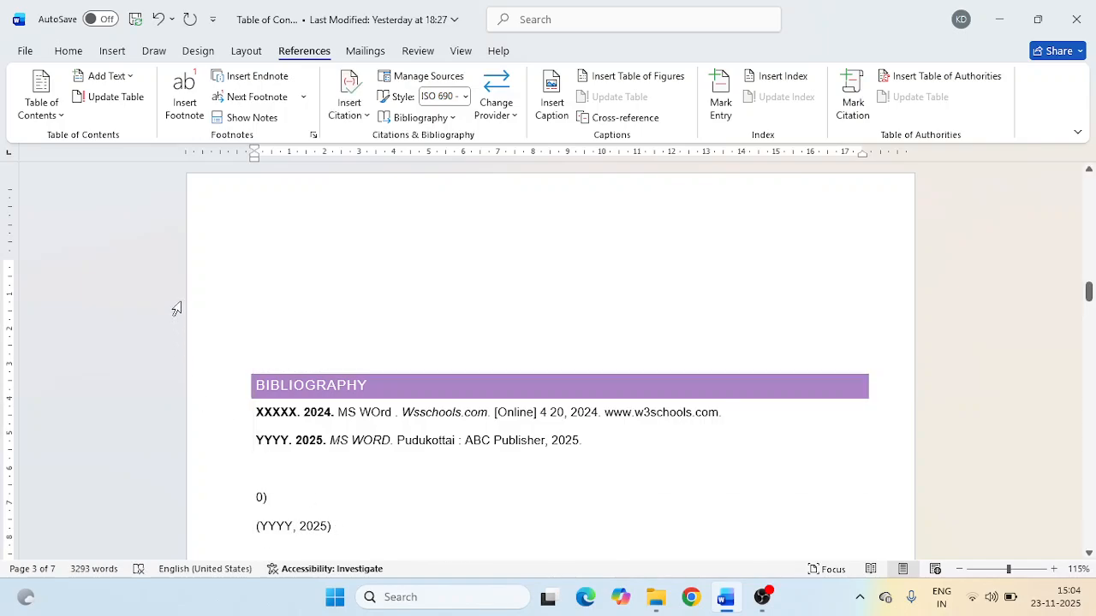
click(362, 110)
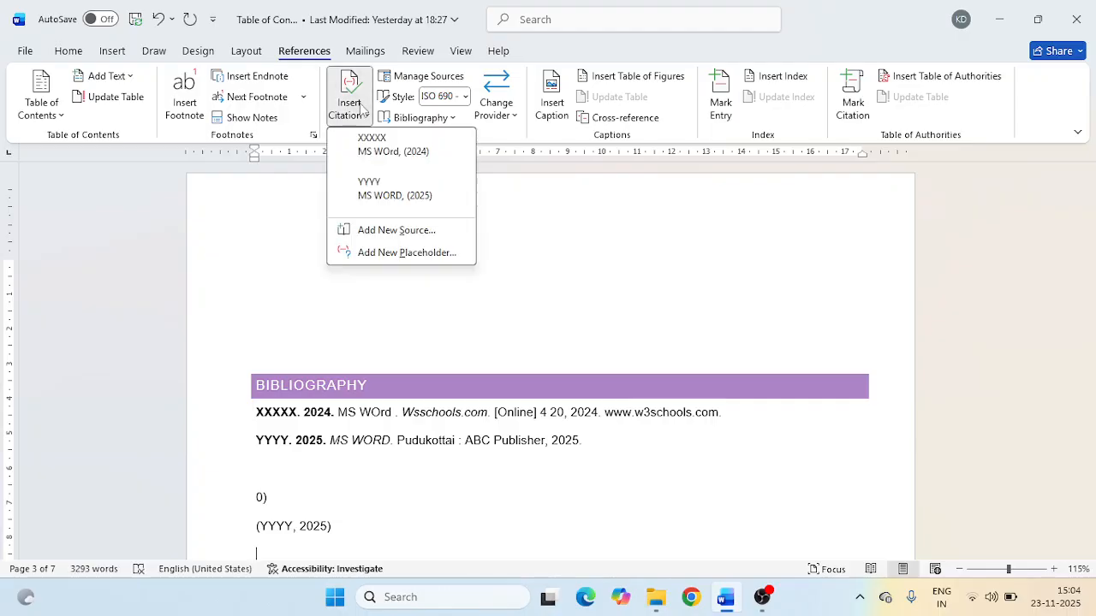
click(407, 253)
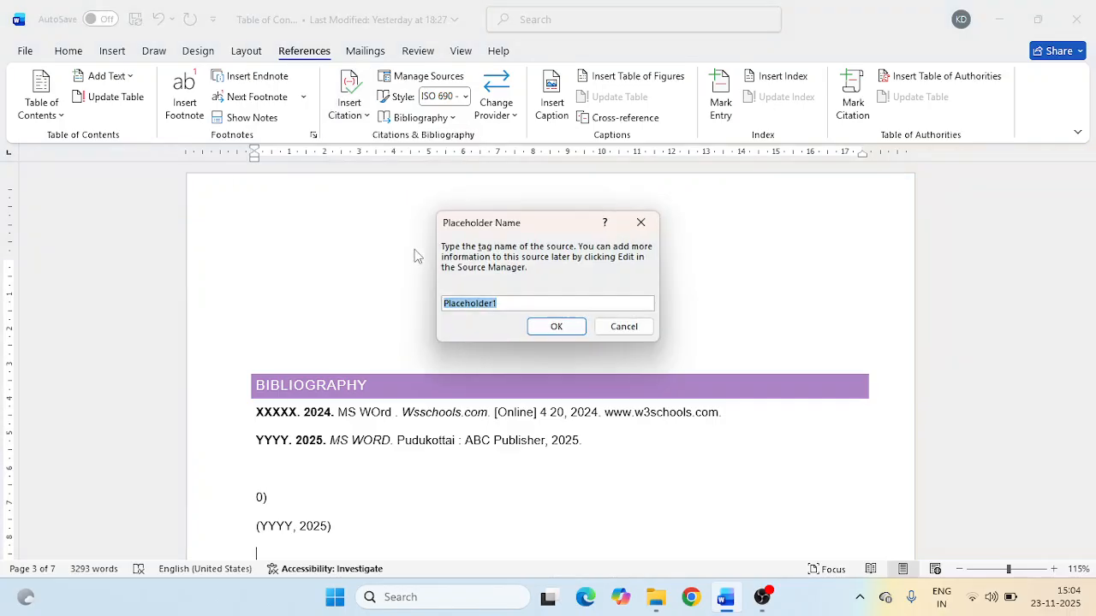
click(540, 327)
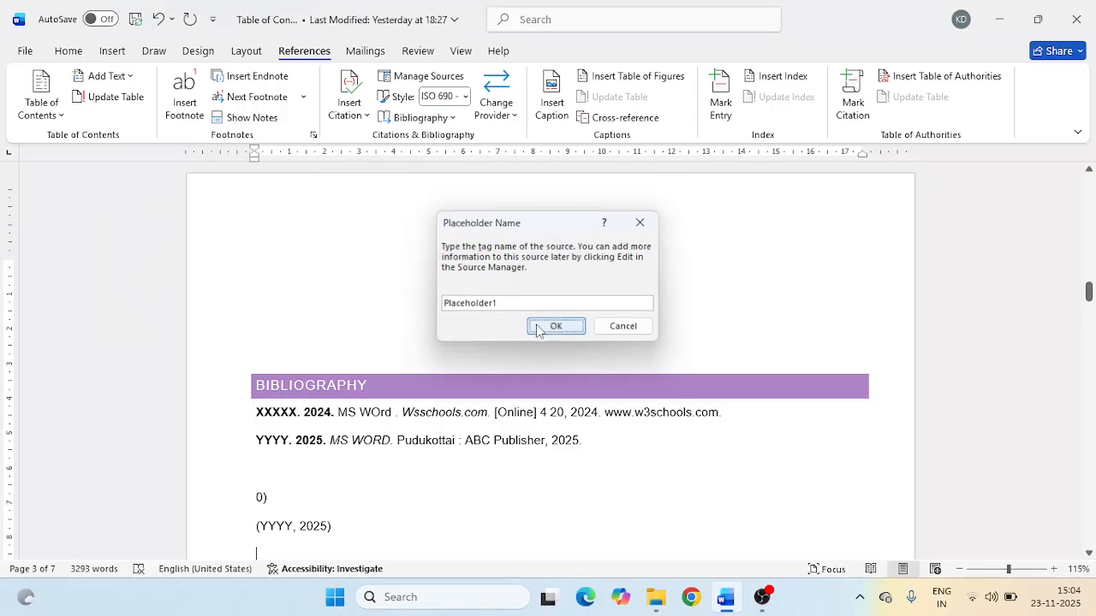
scroll(536, 326, down, 3)
click(315, 428)
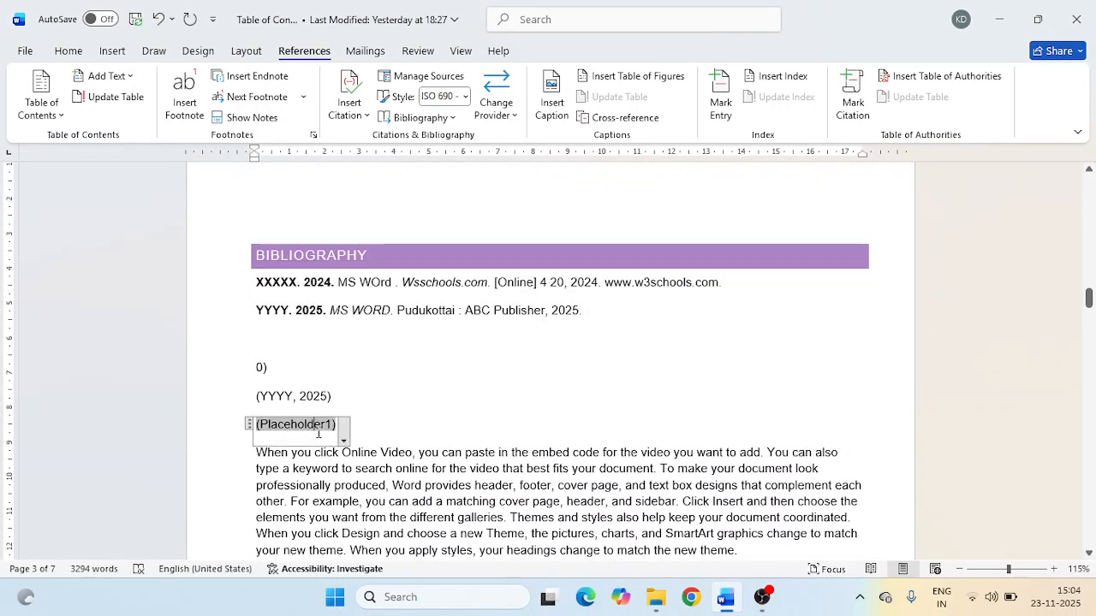
double_click(318, 431)
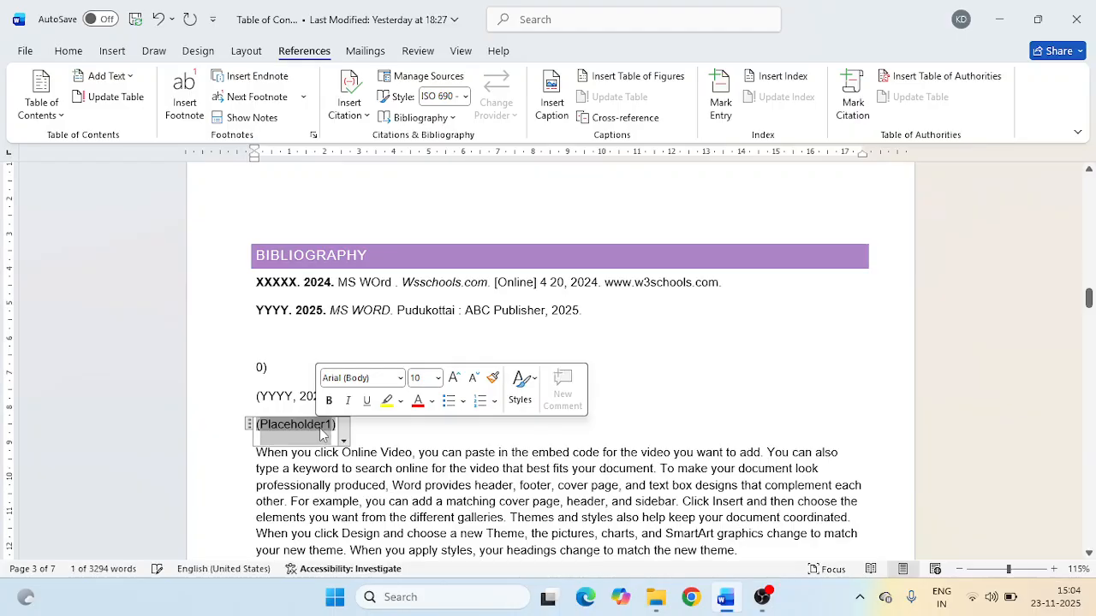
click(332, 430)
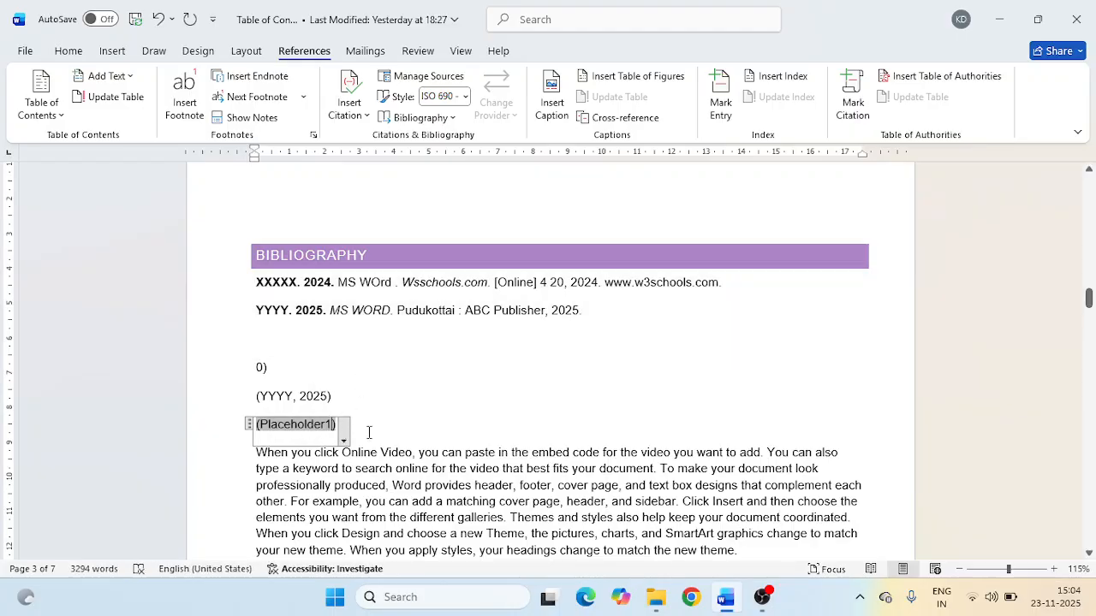
- Start a new citation source directly after the (Placeholder1) citation and set its source type to Film
click(369, 433)
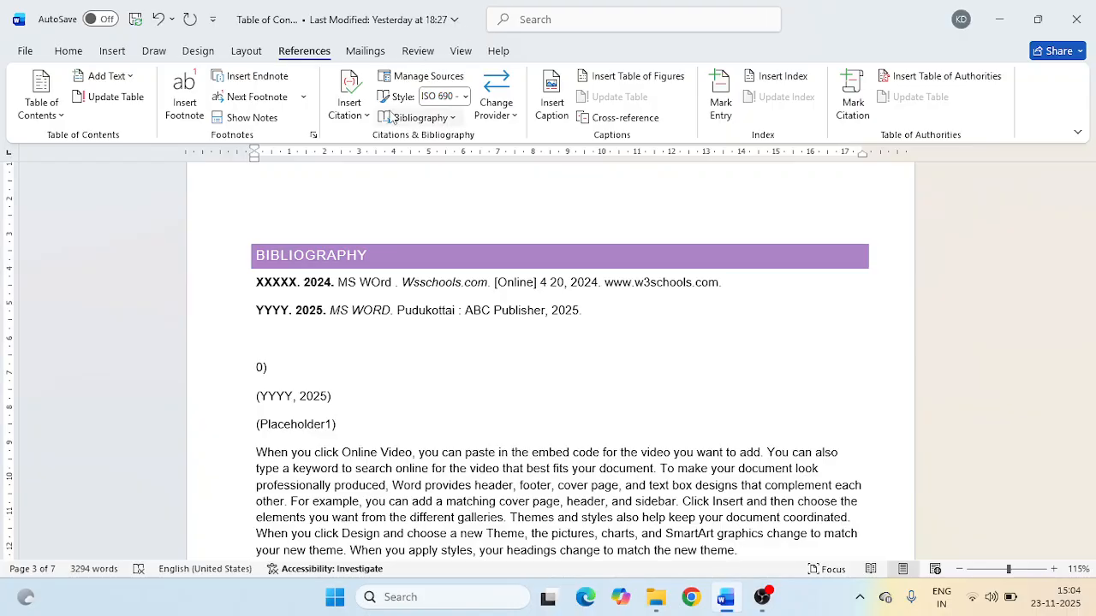
click(349, 101)
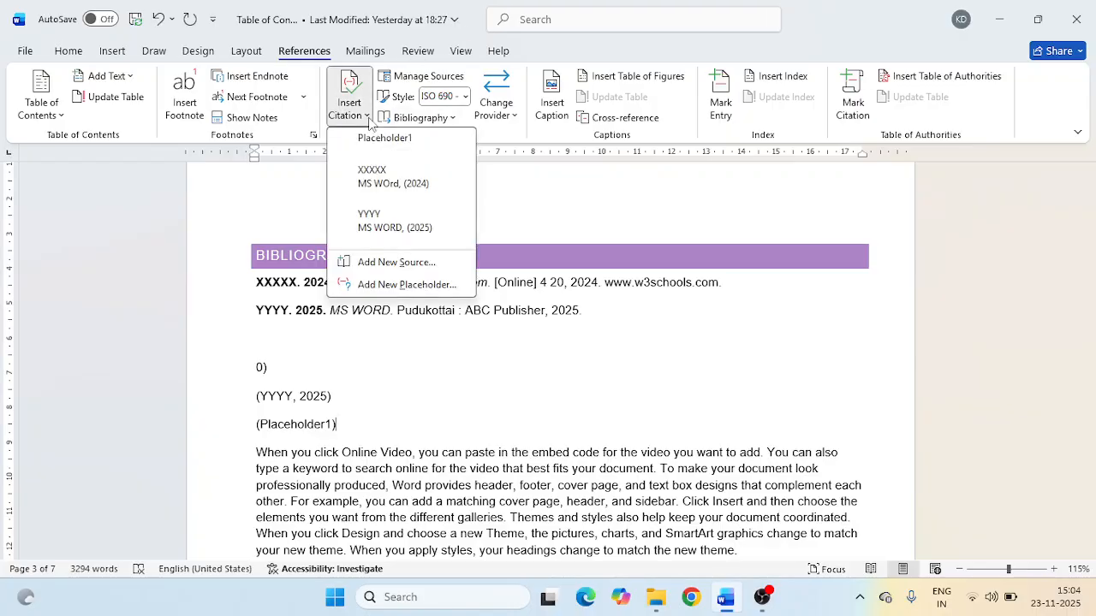
click(394, 264)
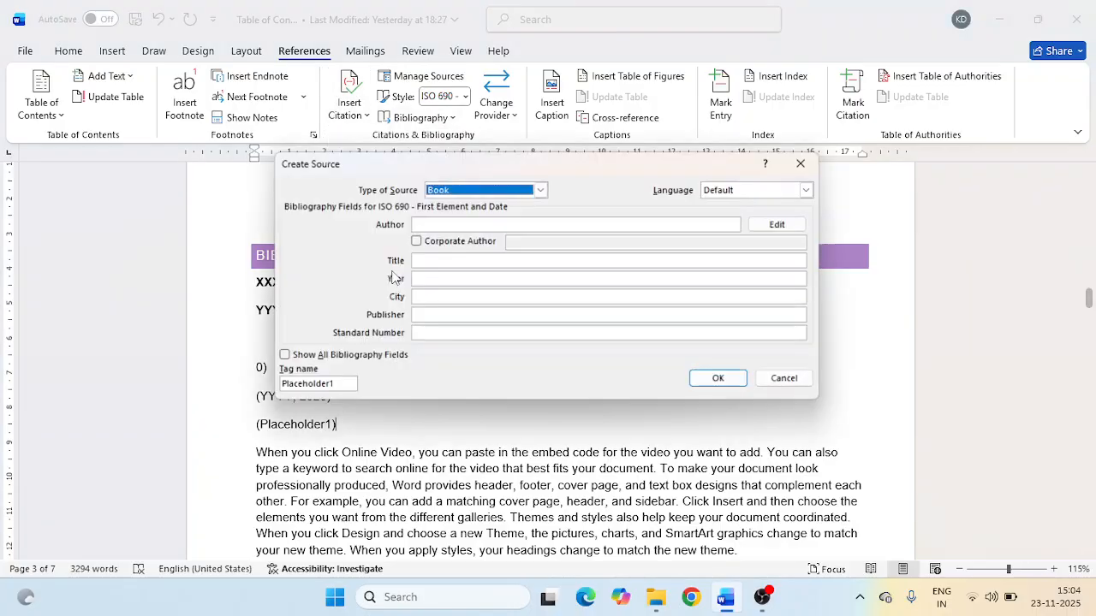
click(522, 189)
scroll(482, 236, down, 2)
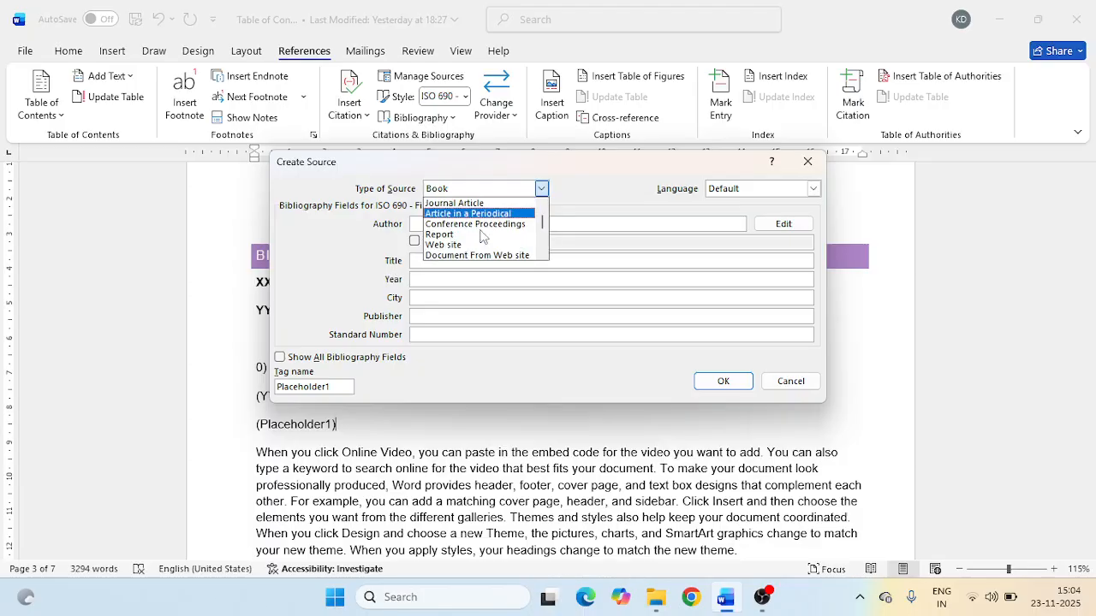
scroll(479, 239, down, 4)
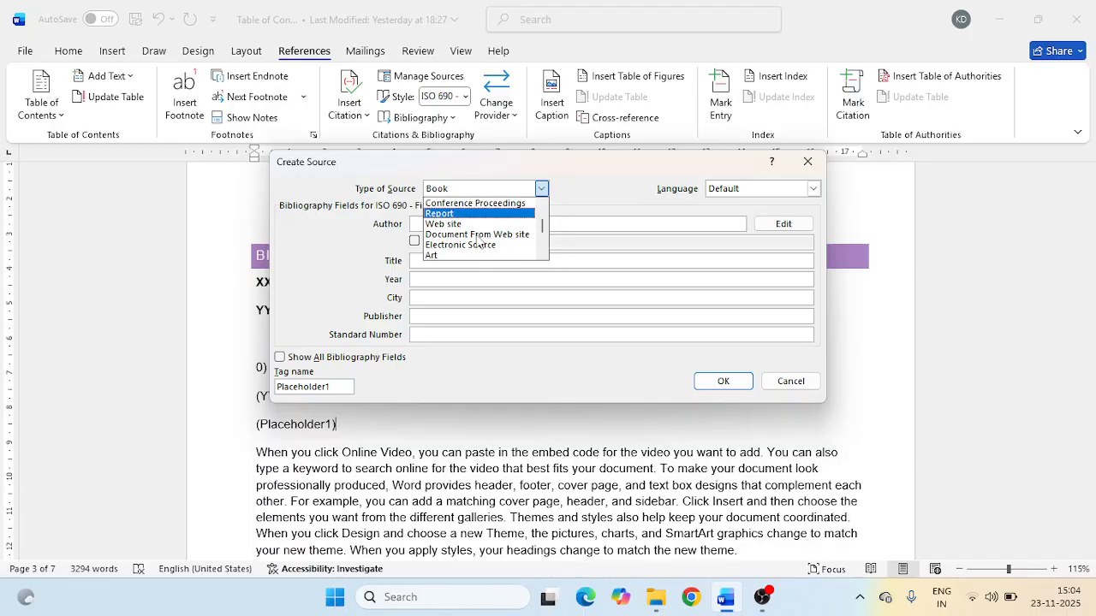
scroll(478, 240, down, 3)
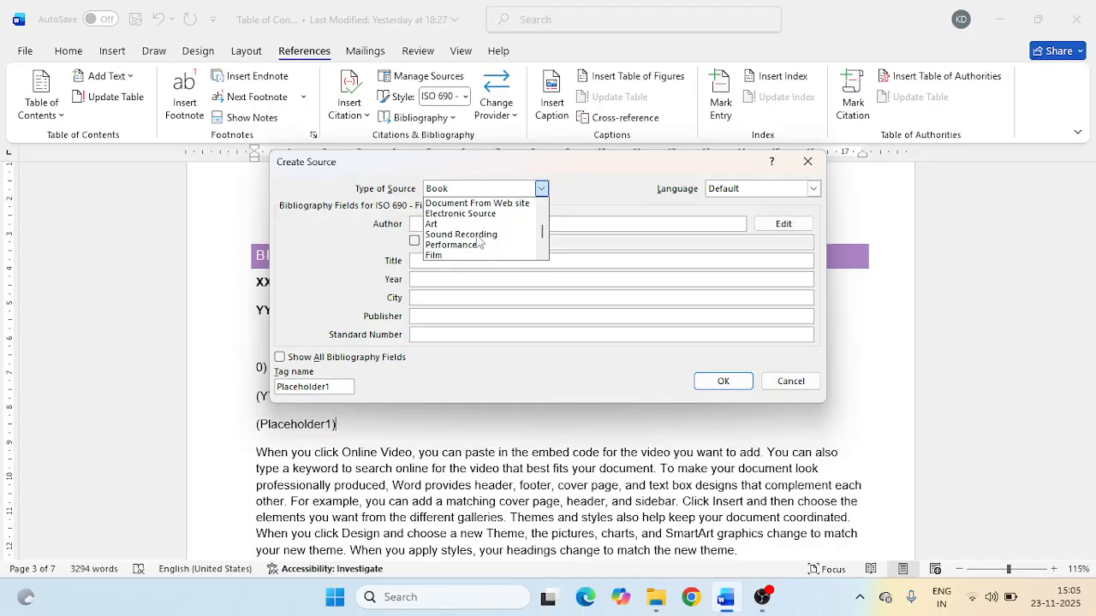
click(445, 233)
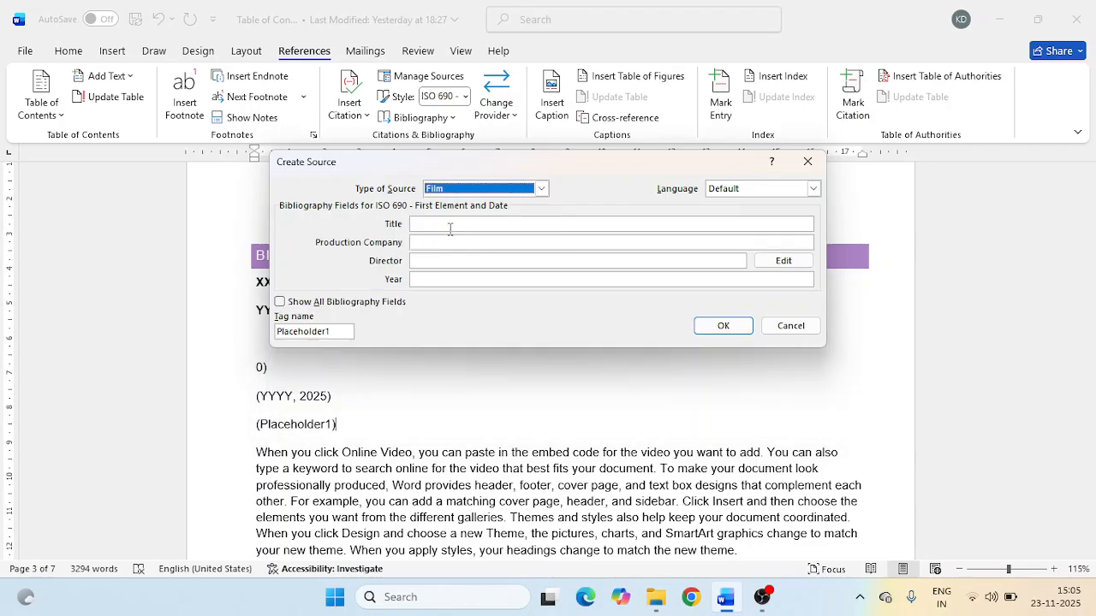
- Create the film source with title SSSSS, production company XYZ PRODUCTIONS, the director's name and year 2025
click(442, 223)
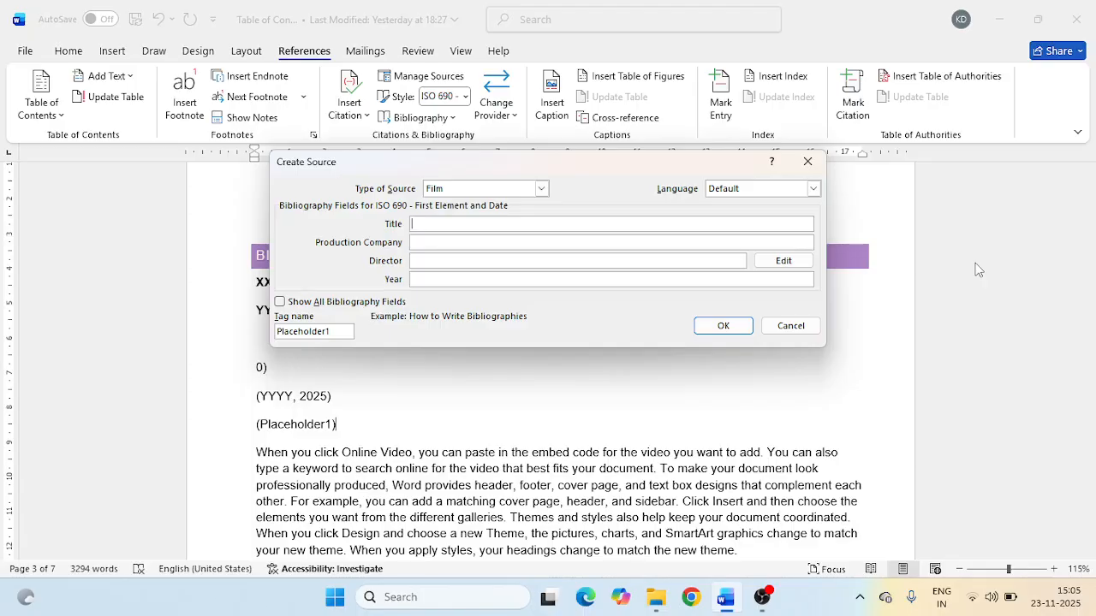
text(SSSSS)
click(470, 242)
text(XYZ PRODUCTIONS)
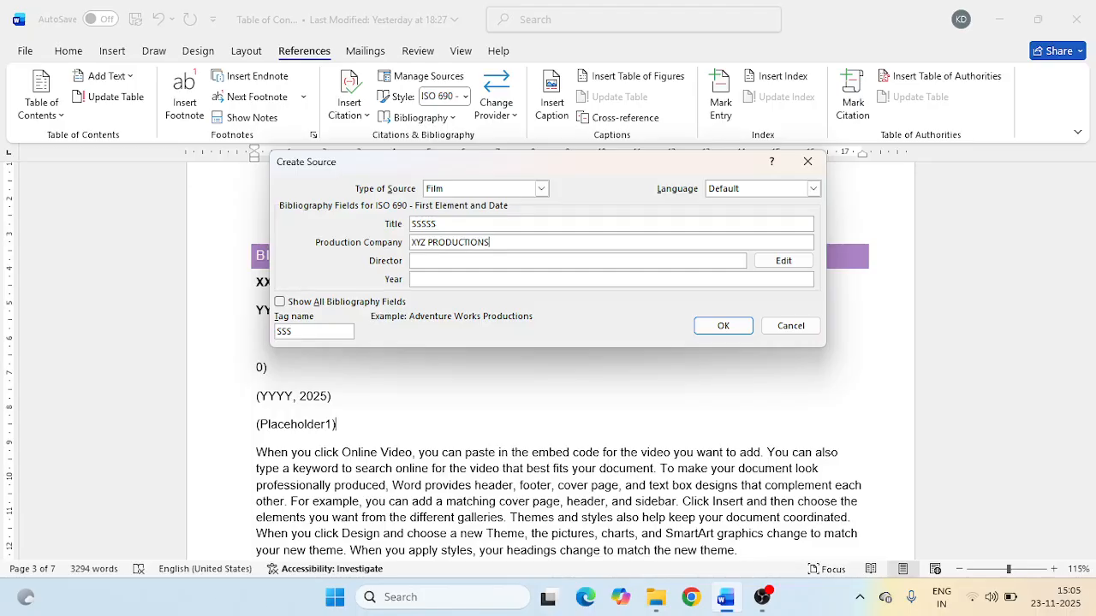
key(Tab)
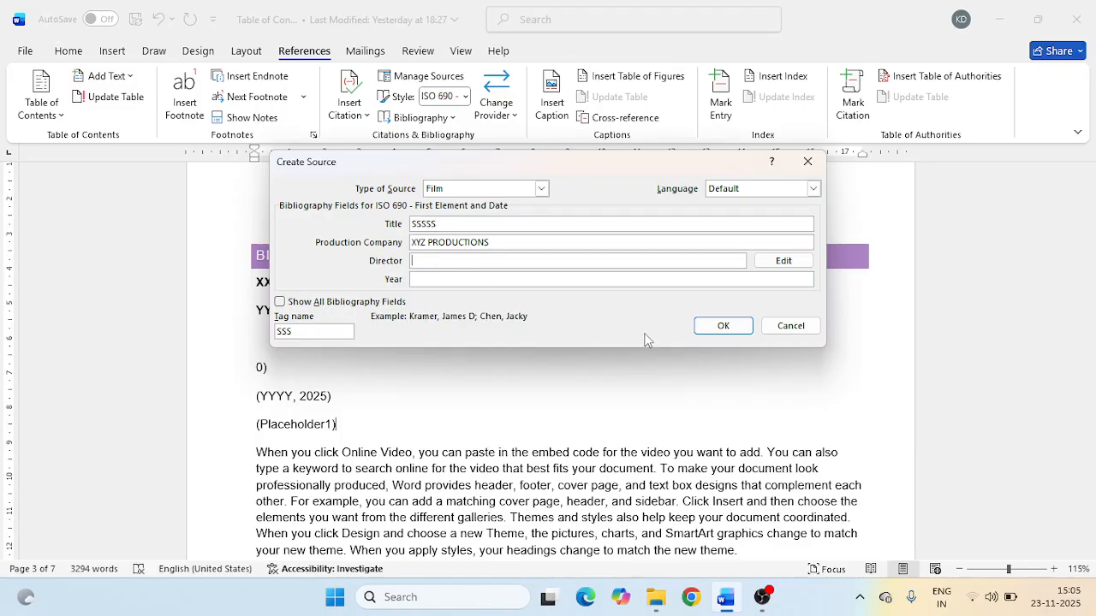
text(KUMAR)
click(494, 282)
text(2025)
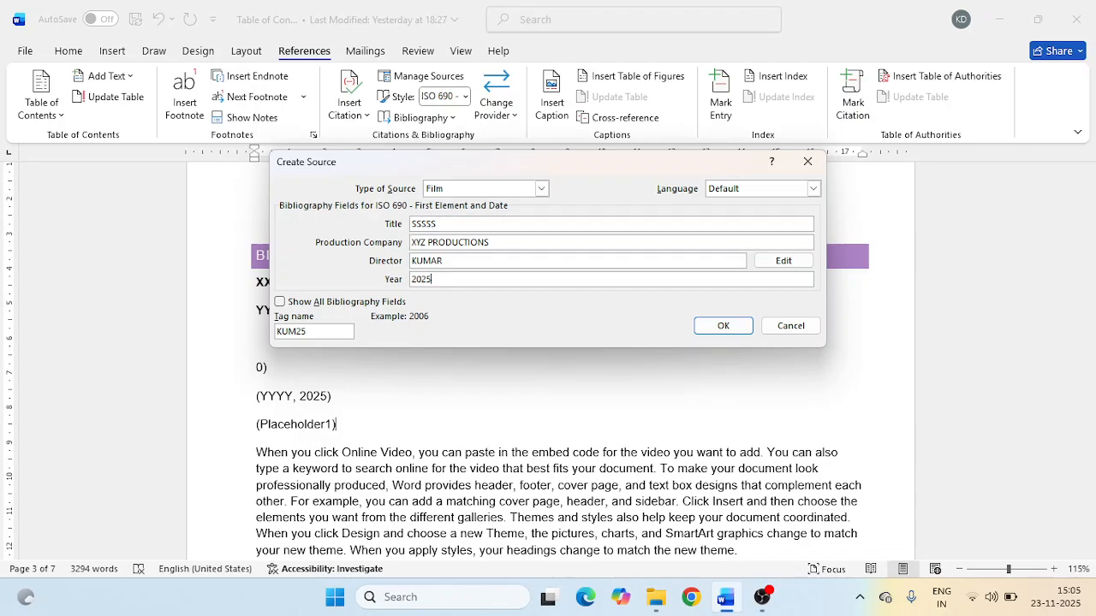
click(721, 326)
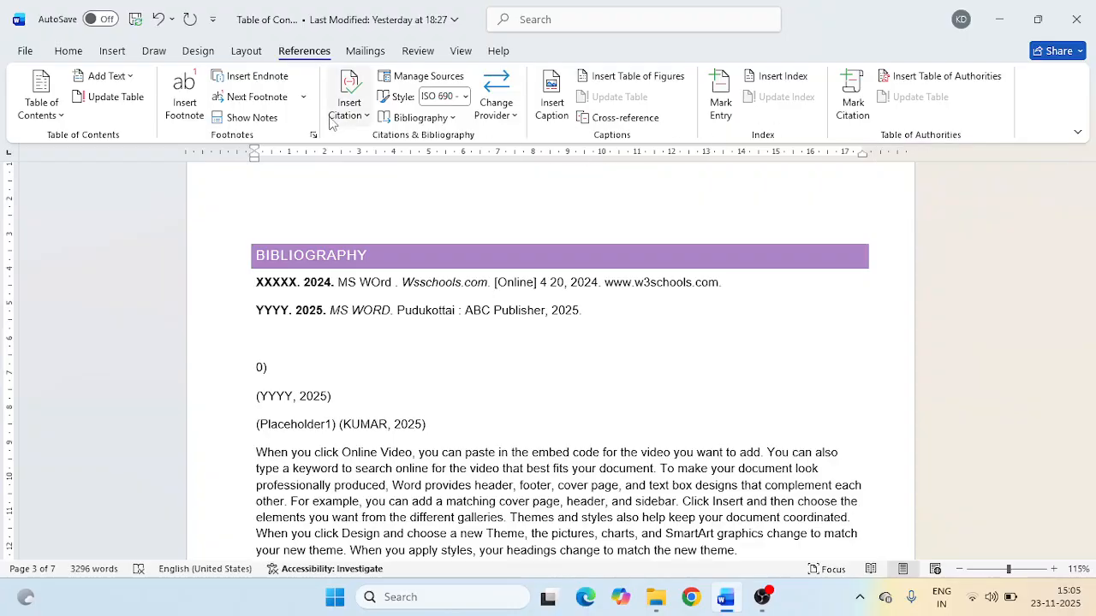
click(438, 120)
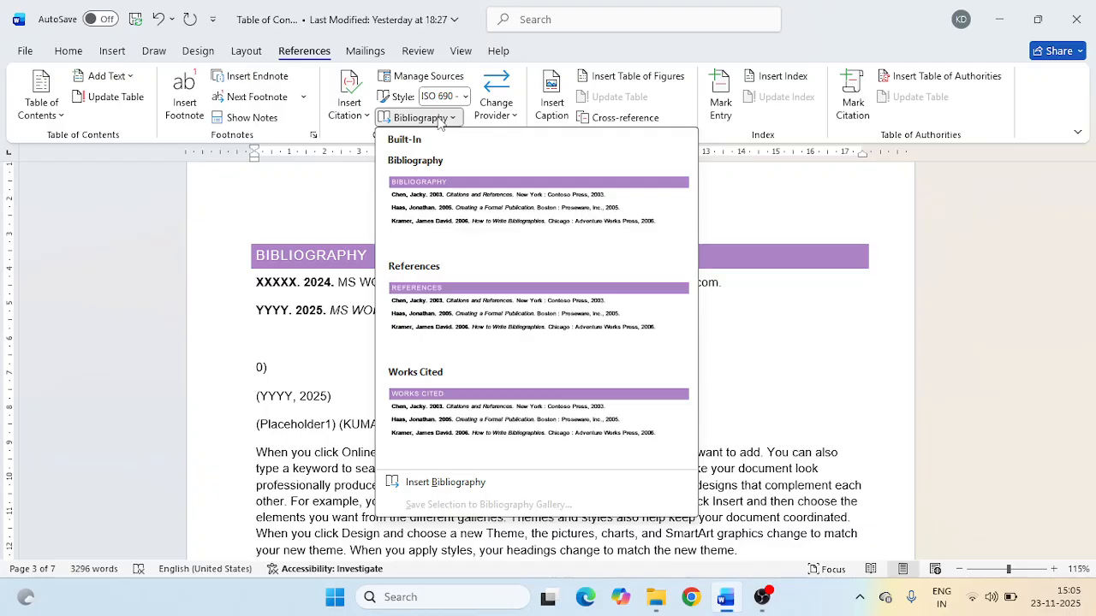
click(438, 120)
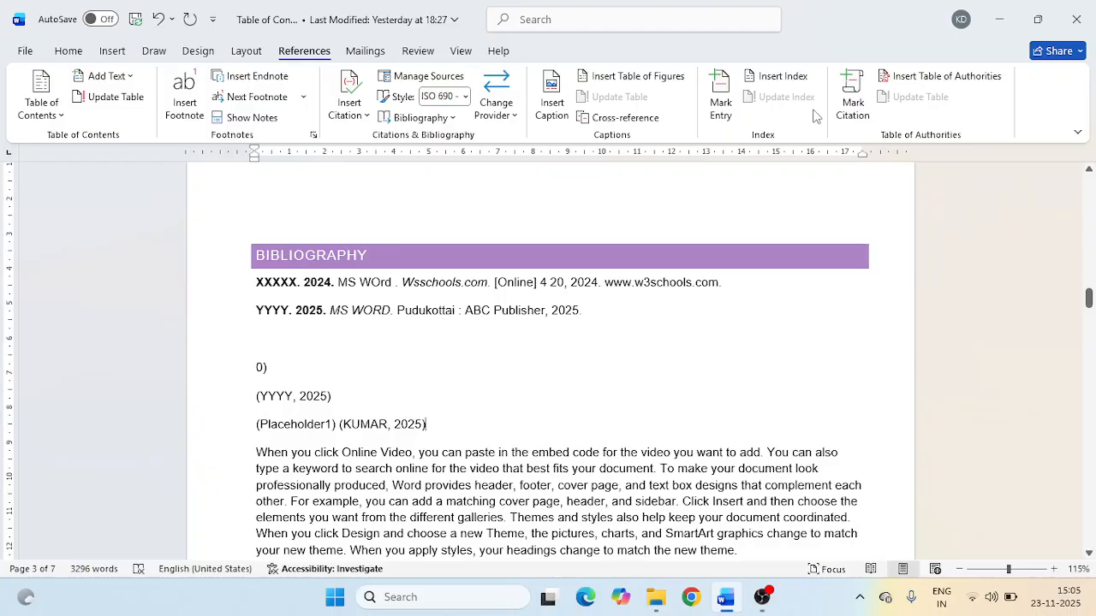
- Start marking a table of authorities citation after the 2025 film citation and set its category to 8
click(851, 107)
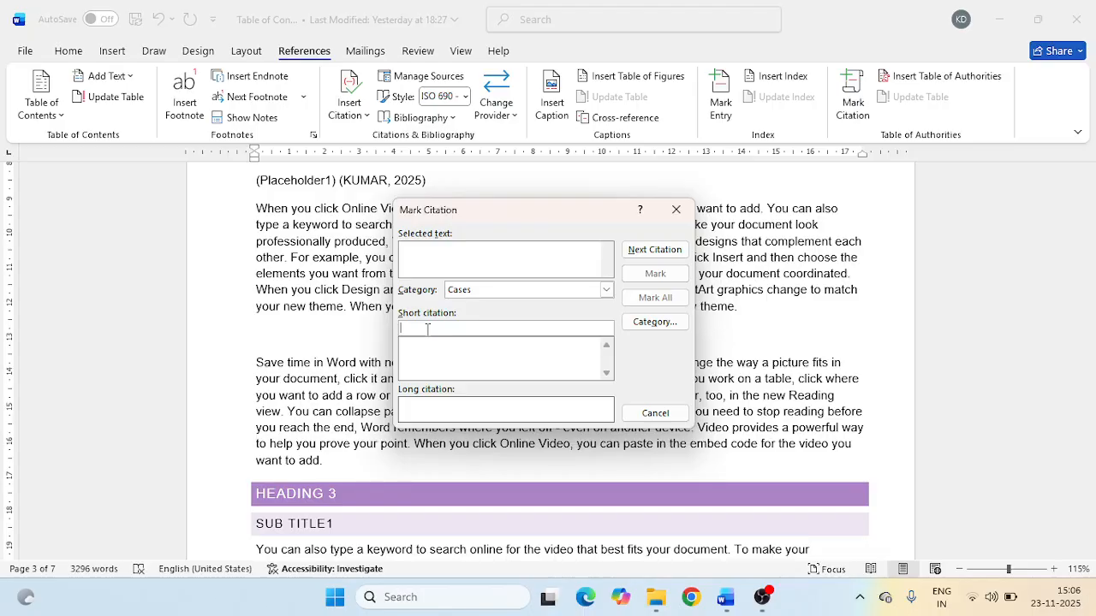
click(607, 291)
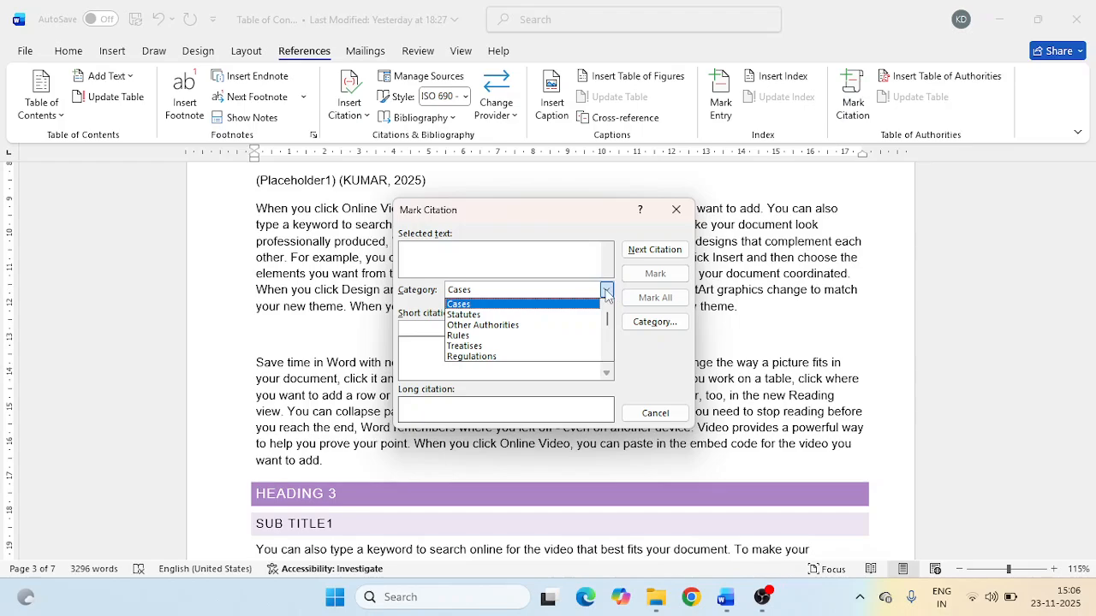
scroll(529, 340, down, 3)
scroll(529, 340, up, 2)
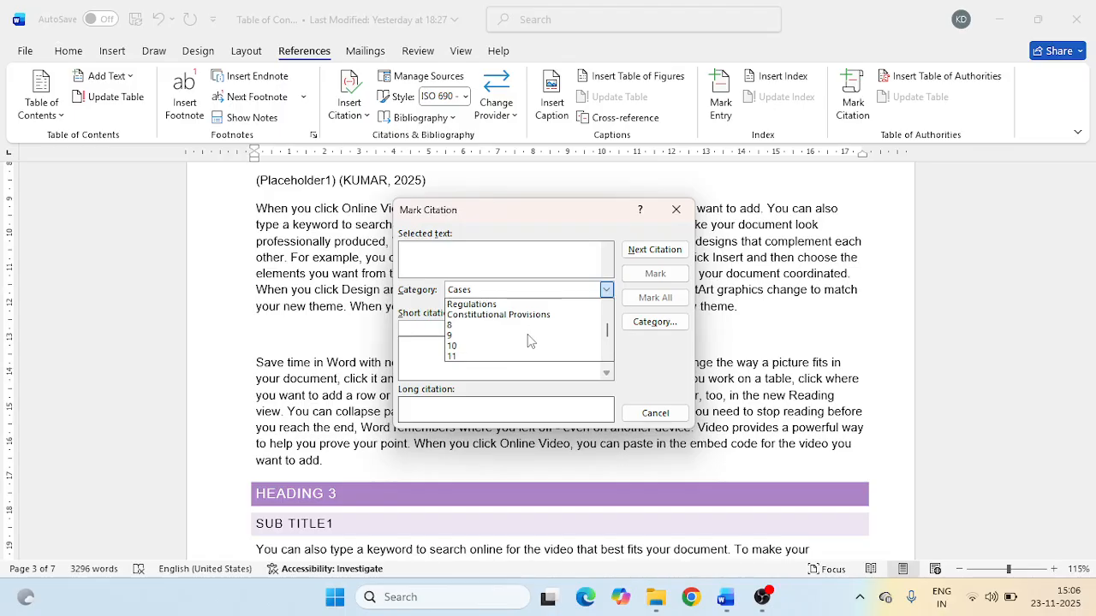
scroll(529, 341, up, 2)
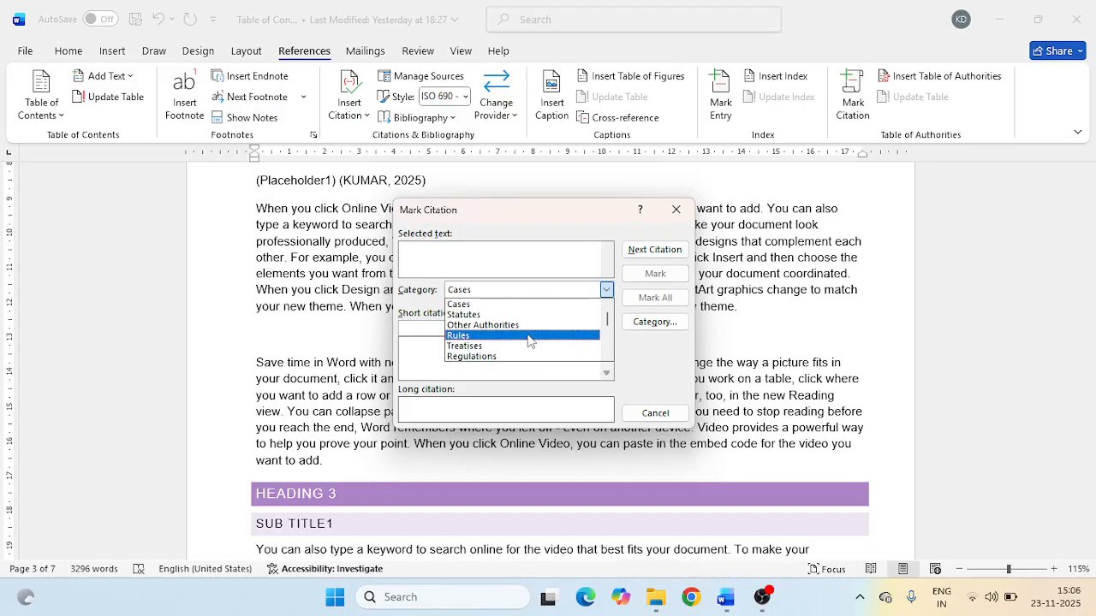
scroll(472, 317, down, 2)
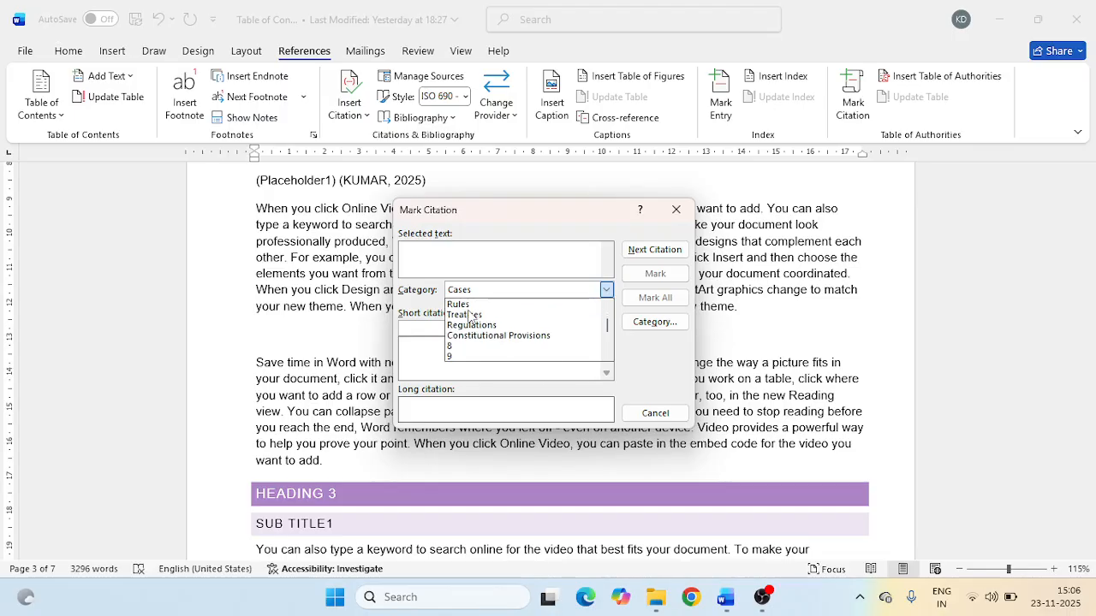
scroll(470, 317, down, 1)
scroll(470, 317, up, 3)
scroll(470, 317, down, 2)
scroll(471, 317, down, 3)
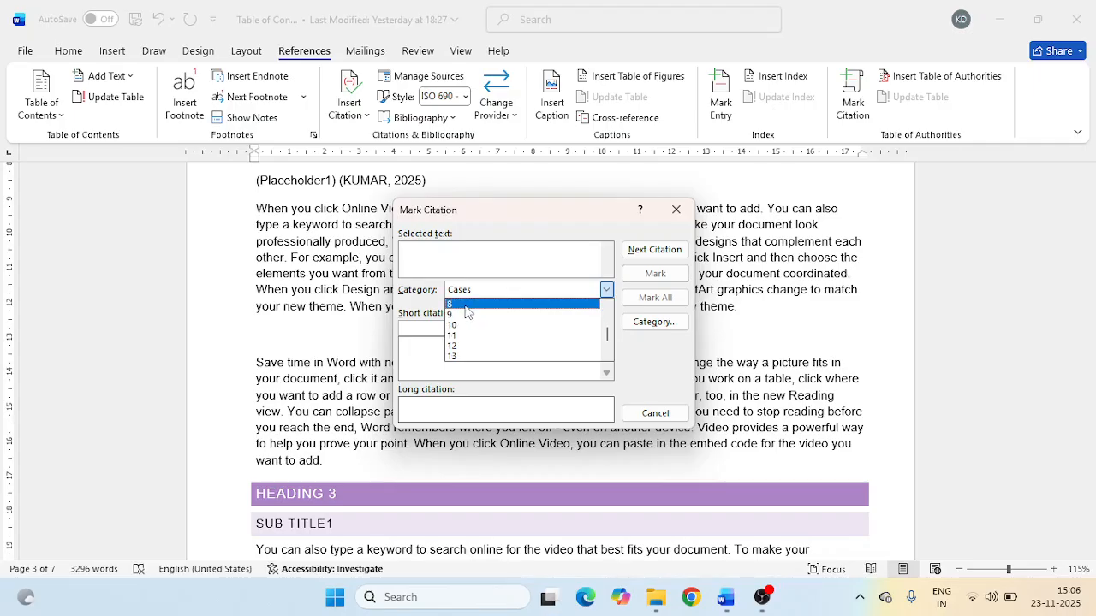
click(467, 307)
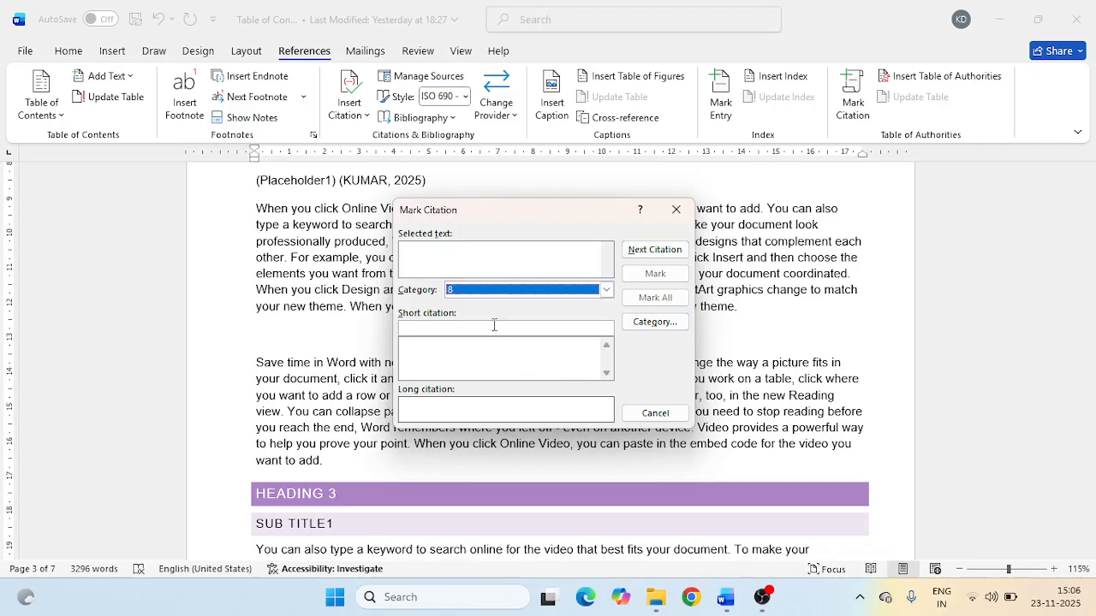
- Enter SAMPLE as the short citation, mark it, and bring the inserted TA field into view
click(494, 328)
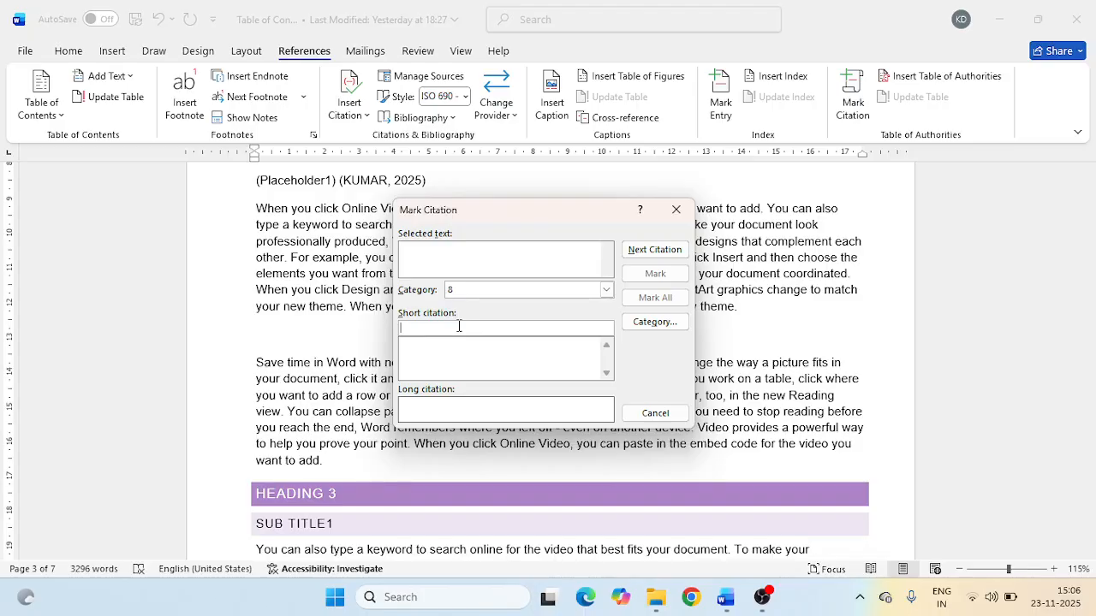
text(SAMPLE)
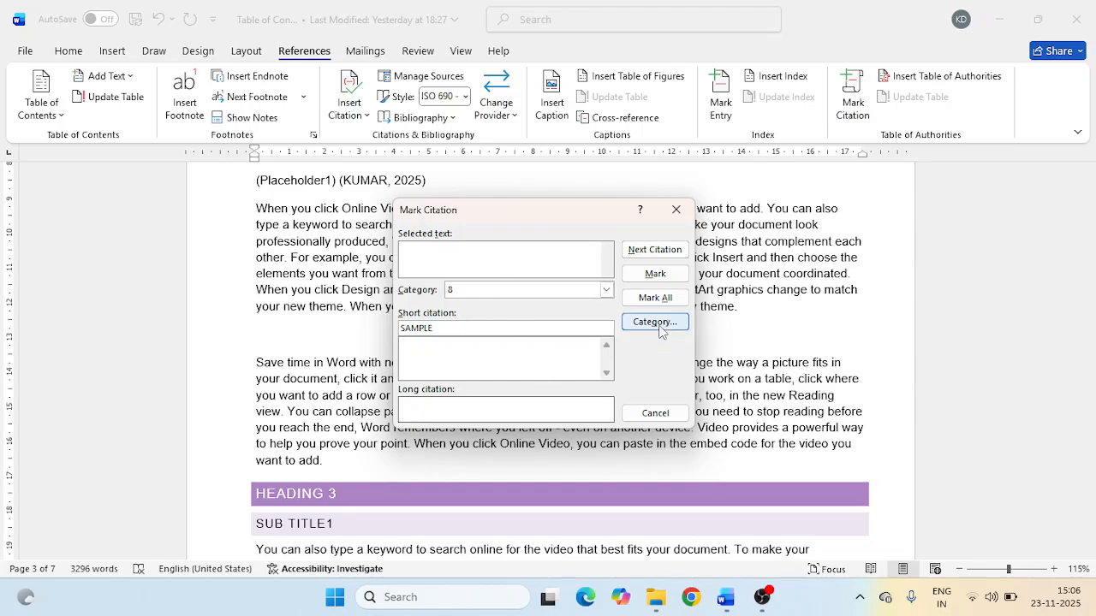
click(654, 274)
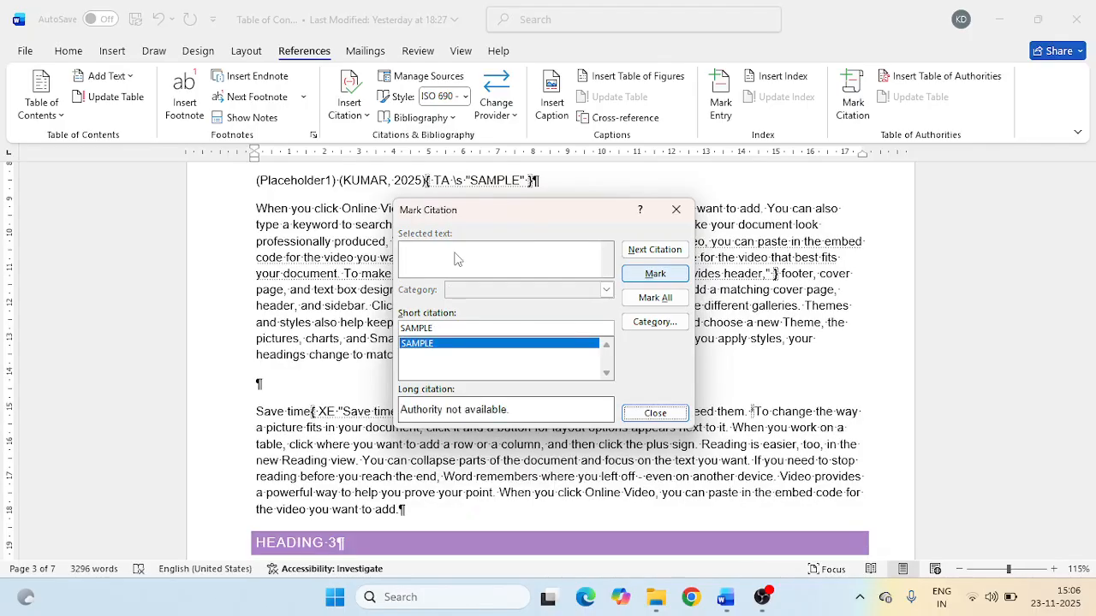
drag(526, 215, 469, 349)
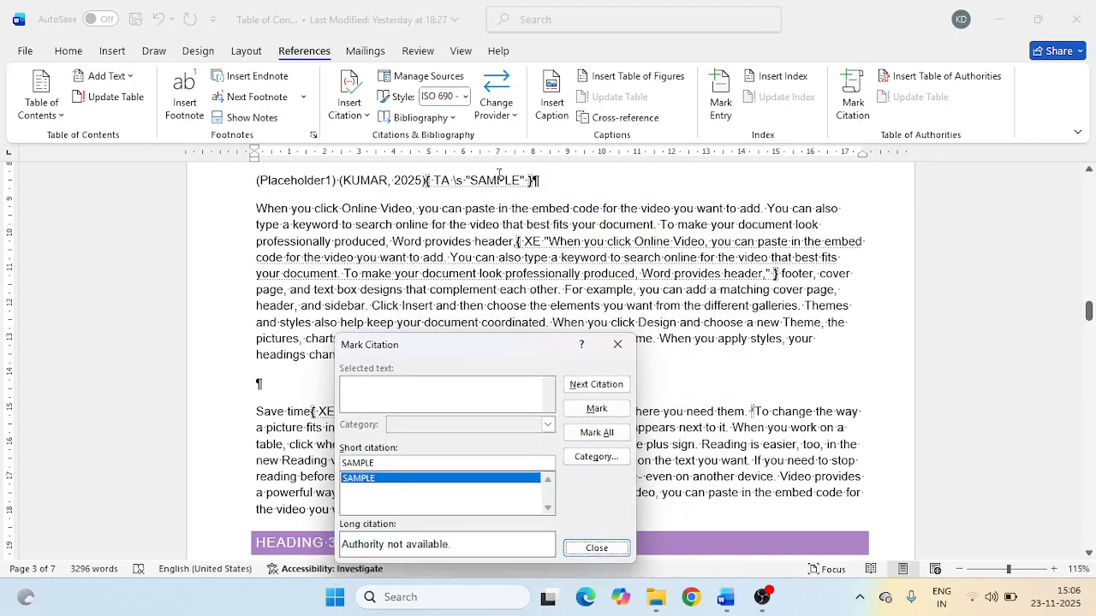
click(507, 181)
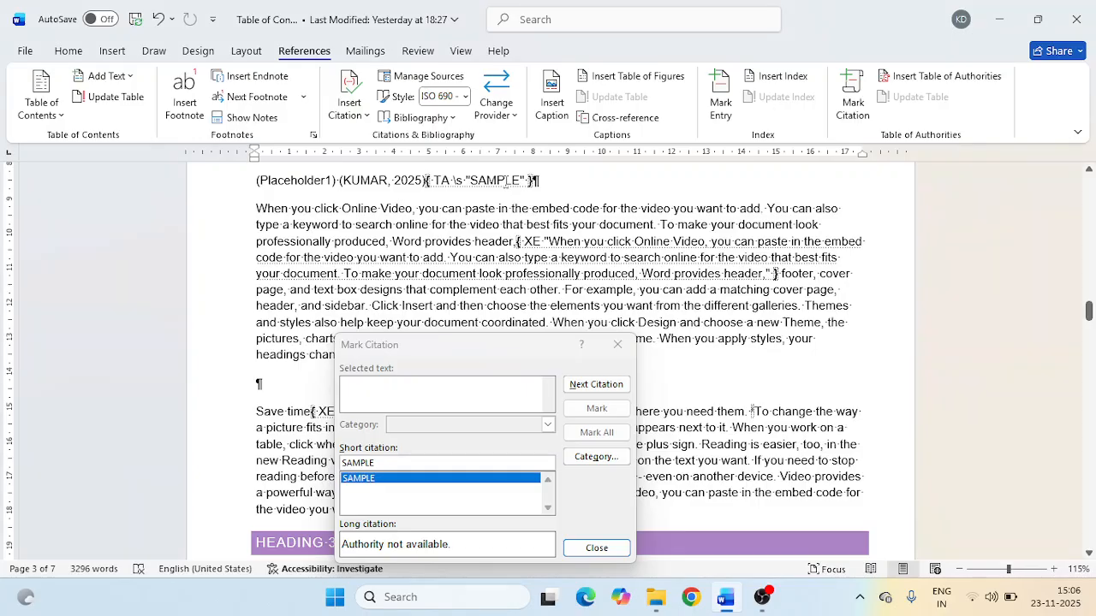
drag(548, 343, 582, 214)
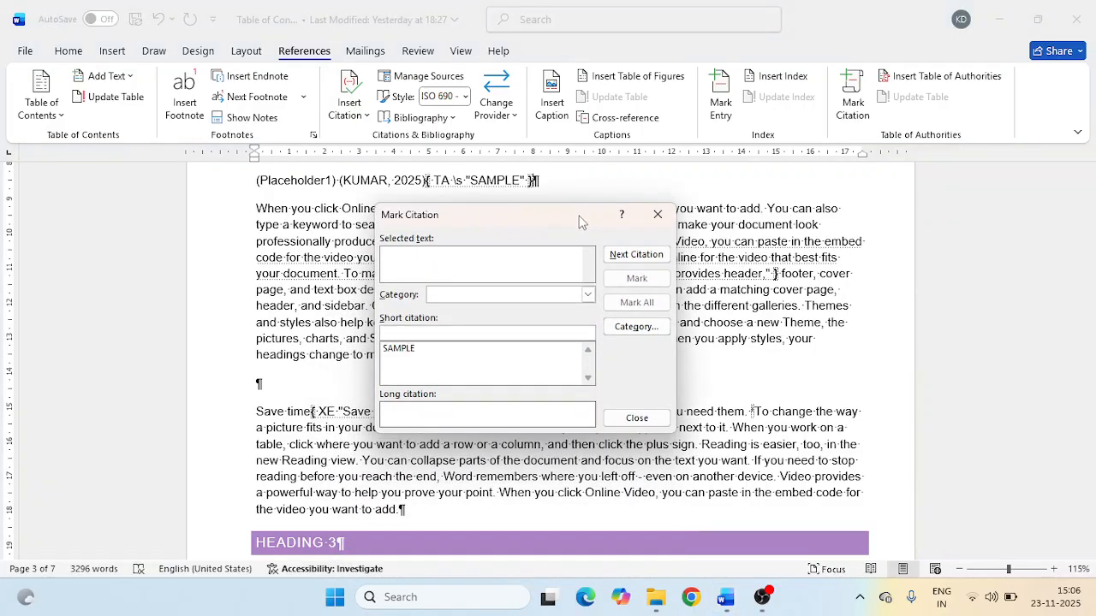
- Finish marking citations, start inserting a table of authorities and set its category to Treatises
click(635, 420)
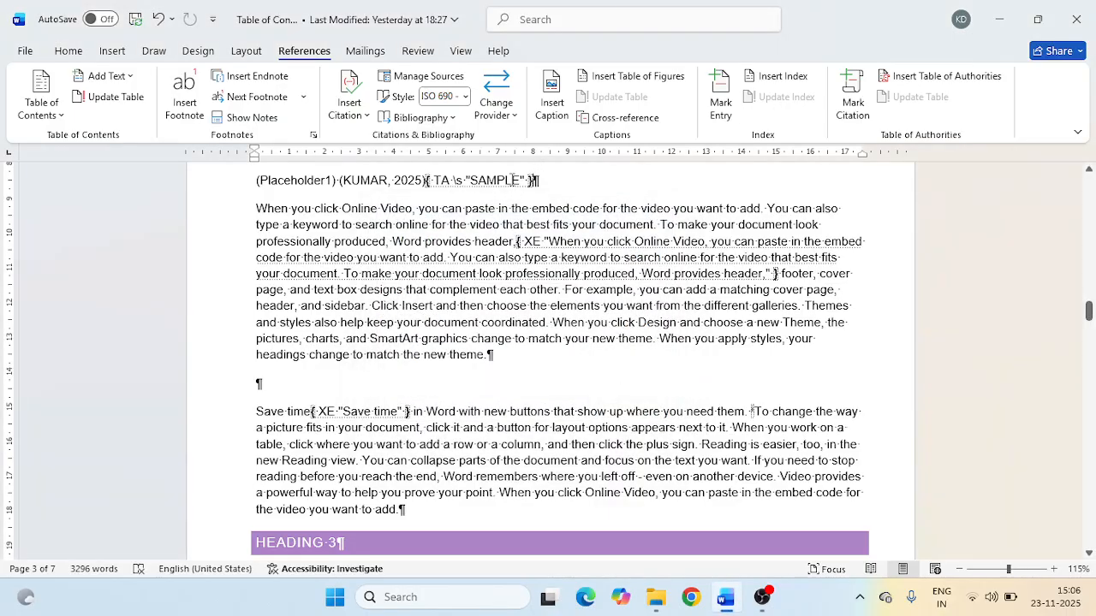
click(973, 81)
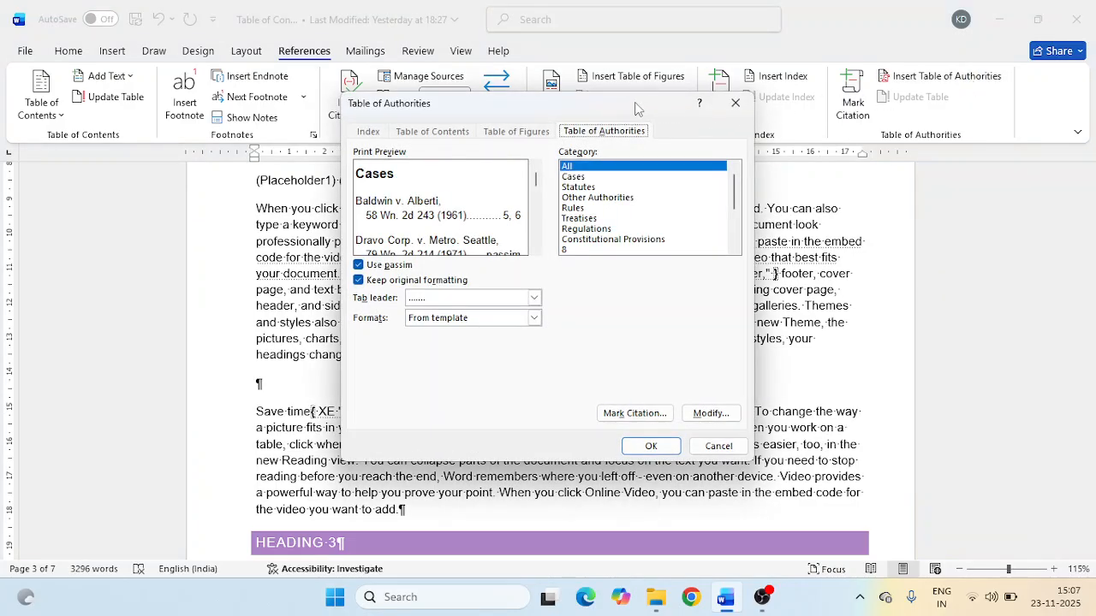
drag(635, 109, 736, 83)
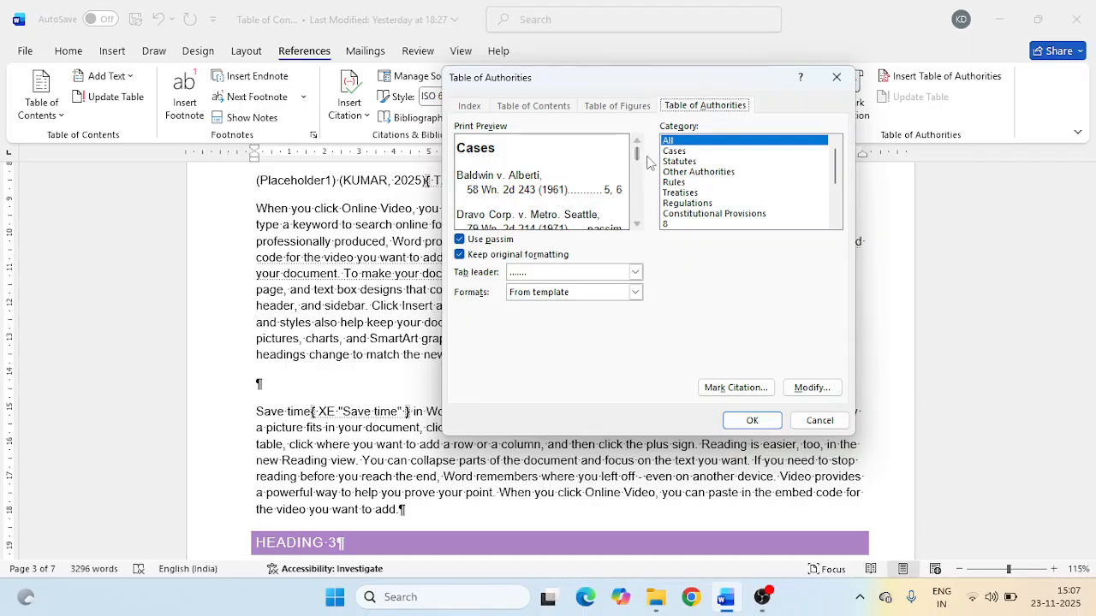
mouse_move(638, 152)
mouse_down()
mouse_move(637, 223)
mouse_move(640, 147)
mouse_up()
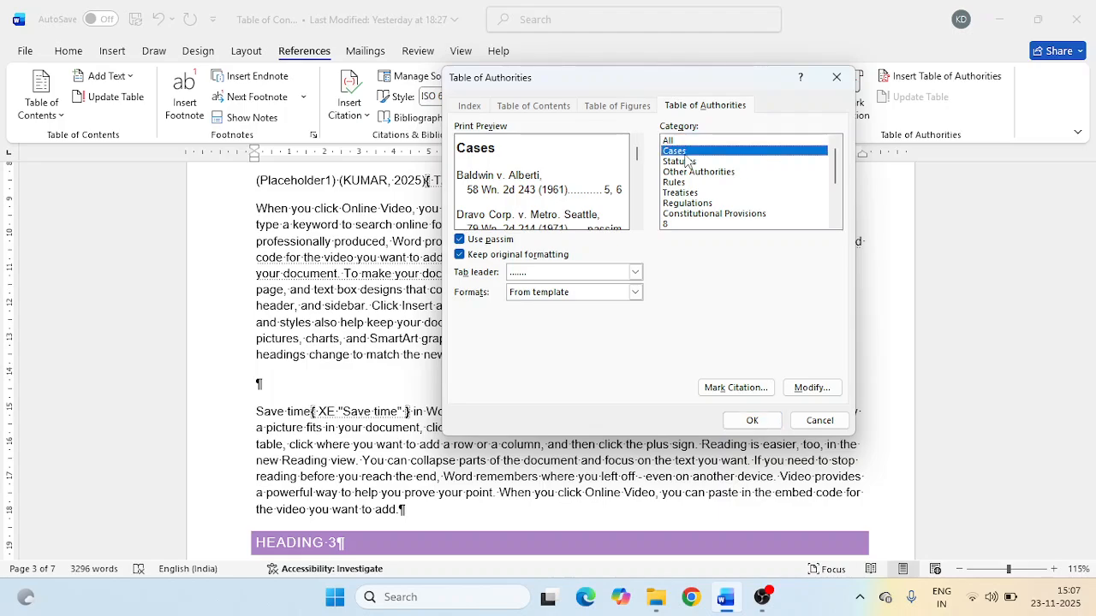
scroll(695, 190, down, 2)
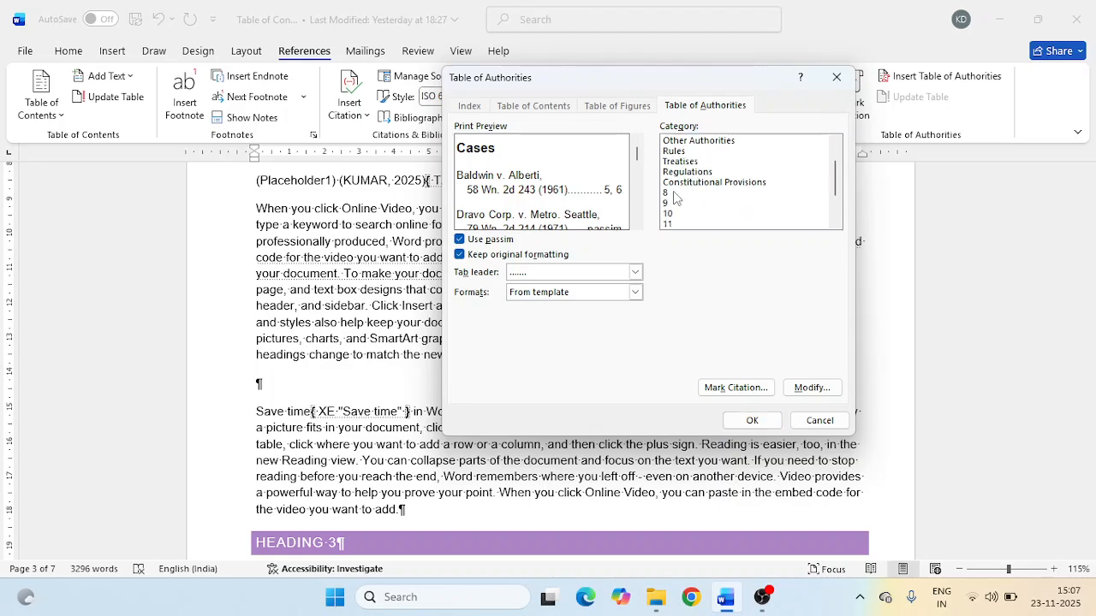
scroll(674, 198, up, 2)
scroll(674, 202, down, 3)
scroll(674, 204, up, 2)
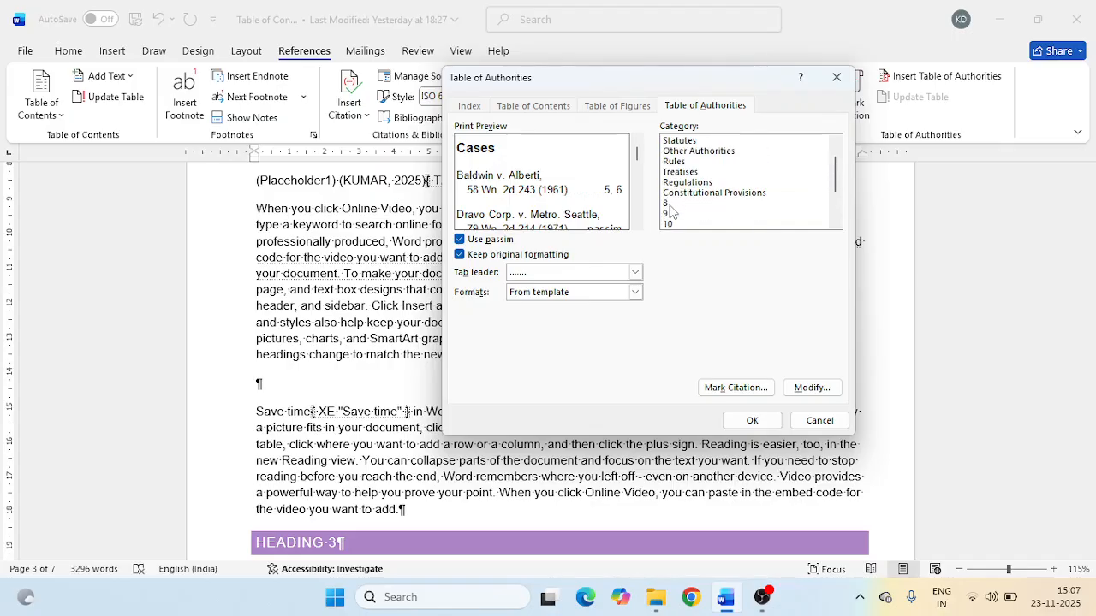
click(679, 202)
click(685, 182)
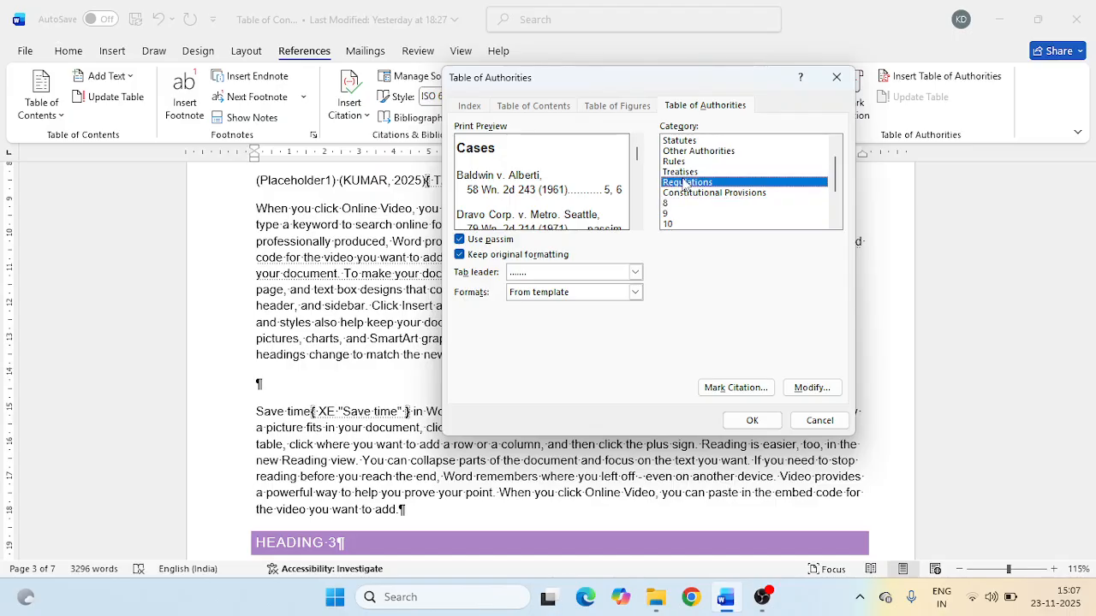
click(685, 172)
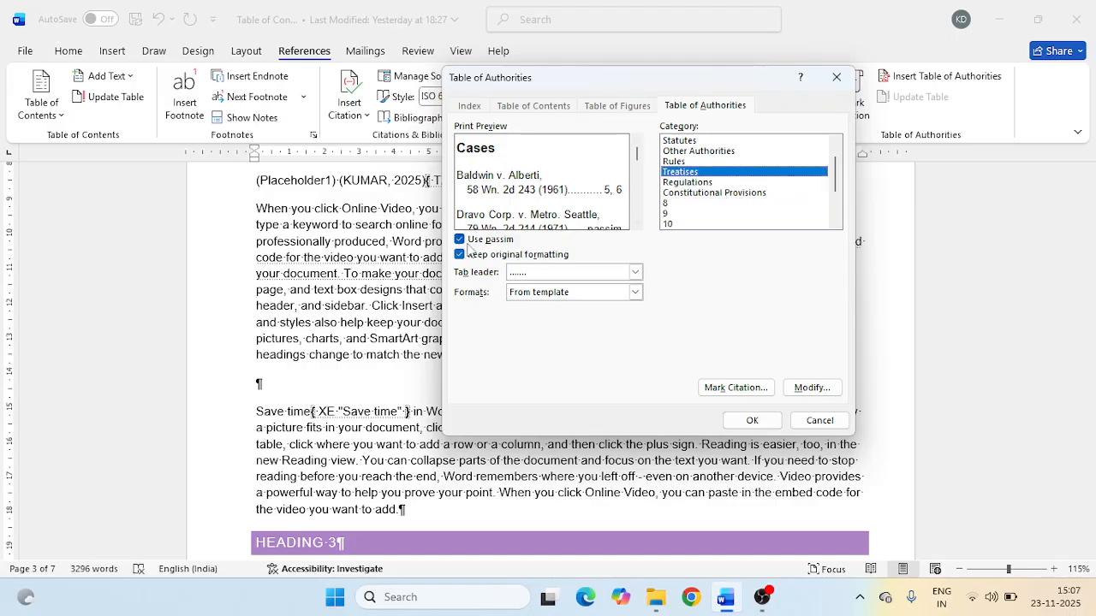
- Try toggling Use passim and Keep original formatting while examining the print preview, leaving both options on
click(460, 241)
click(461, 240)
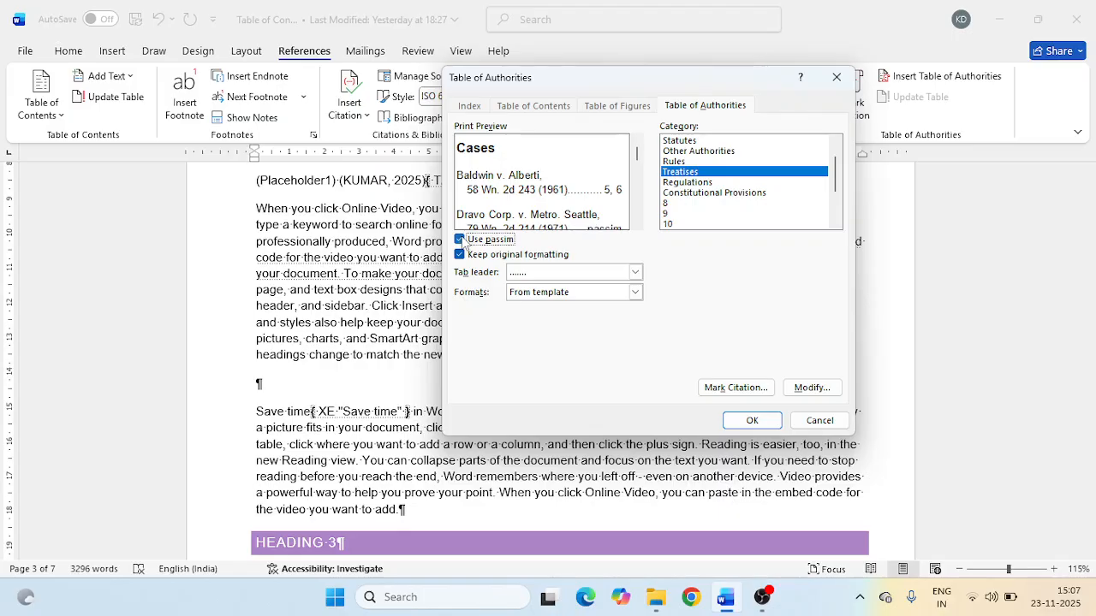
drag(638, 162, 639, 178)
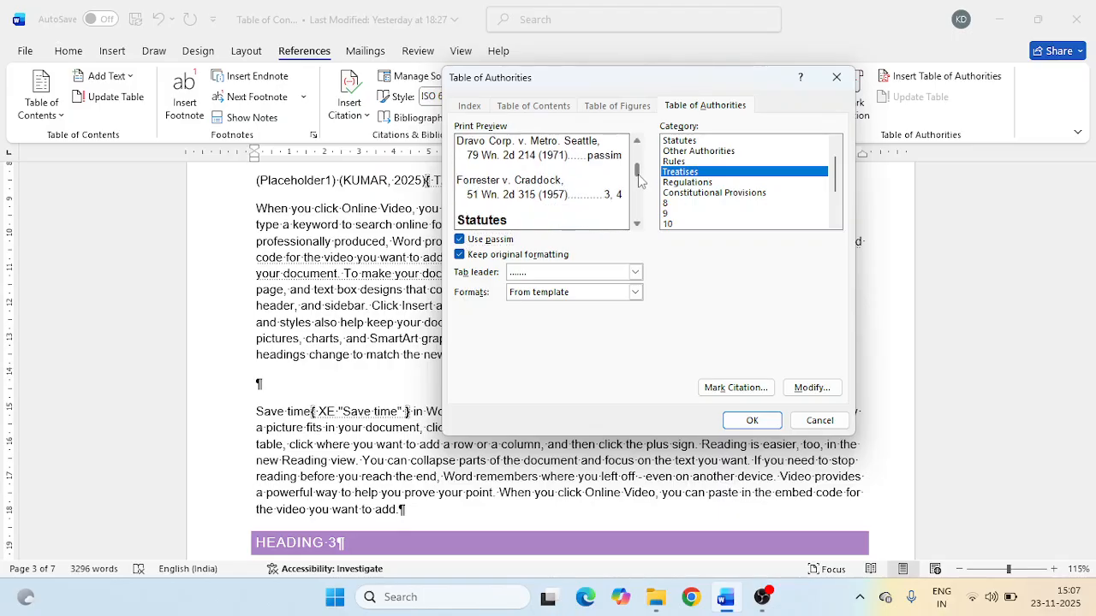
click(461, 240)
click(460, 240)
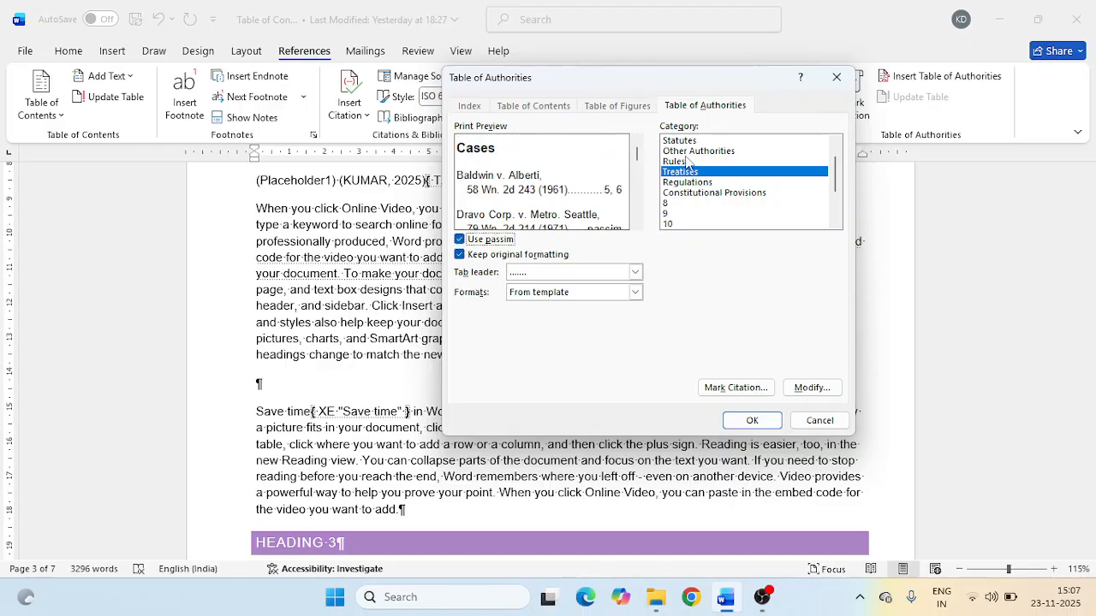
drag(638, 162, 637, 196)
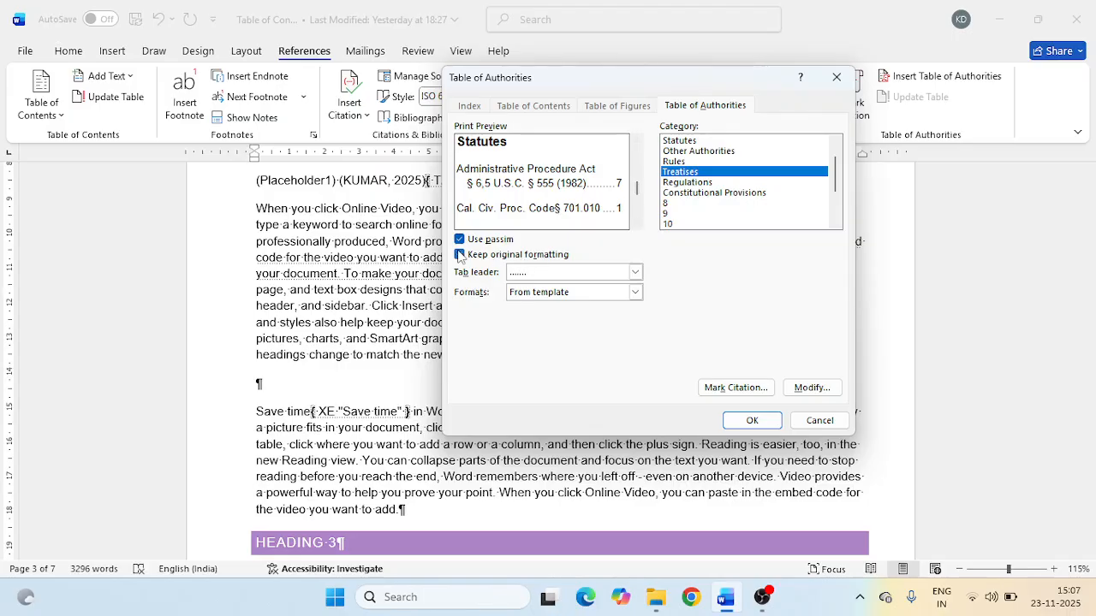
click(465, 258)
click(460, 254)
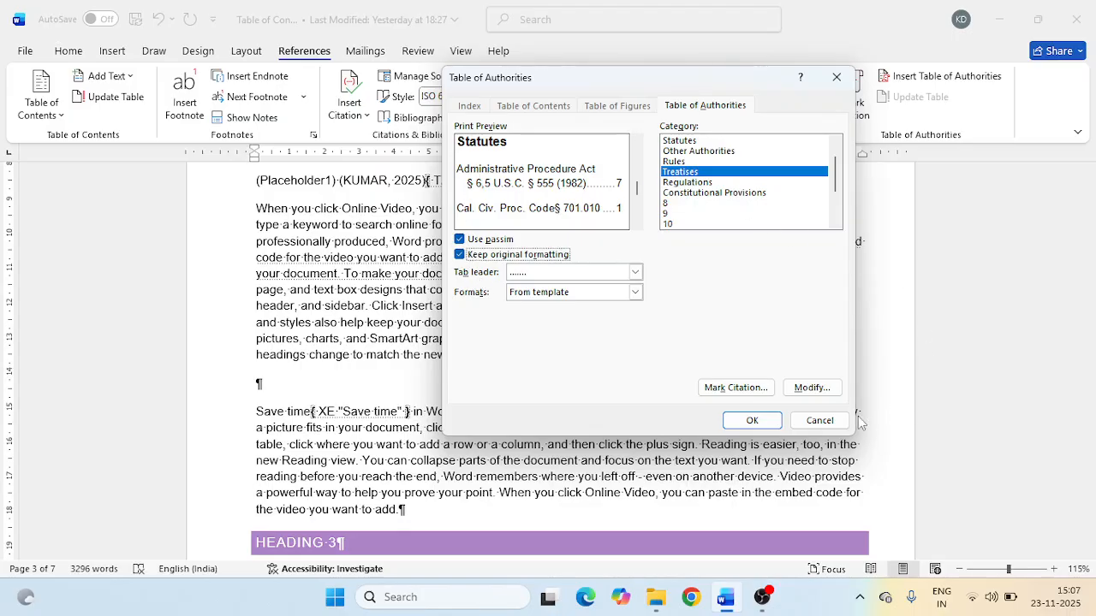
- Insert the table of authorities inside the SAMPLE citation field and inspect the inserted field
click(761, 422)
scroll(763, 421, down, 3)
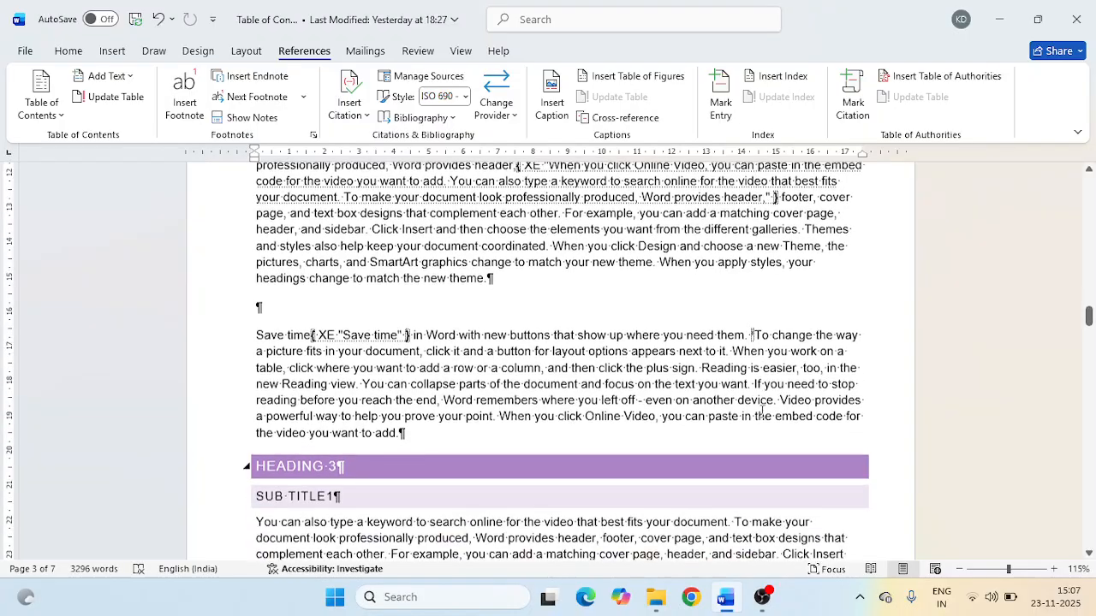
scroll(762, 411, up, 2)
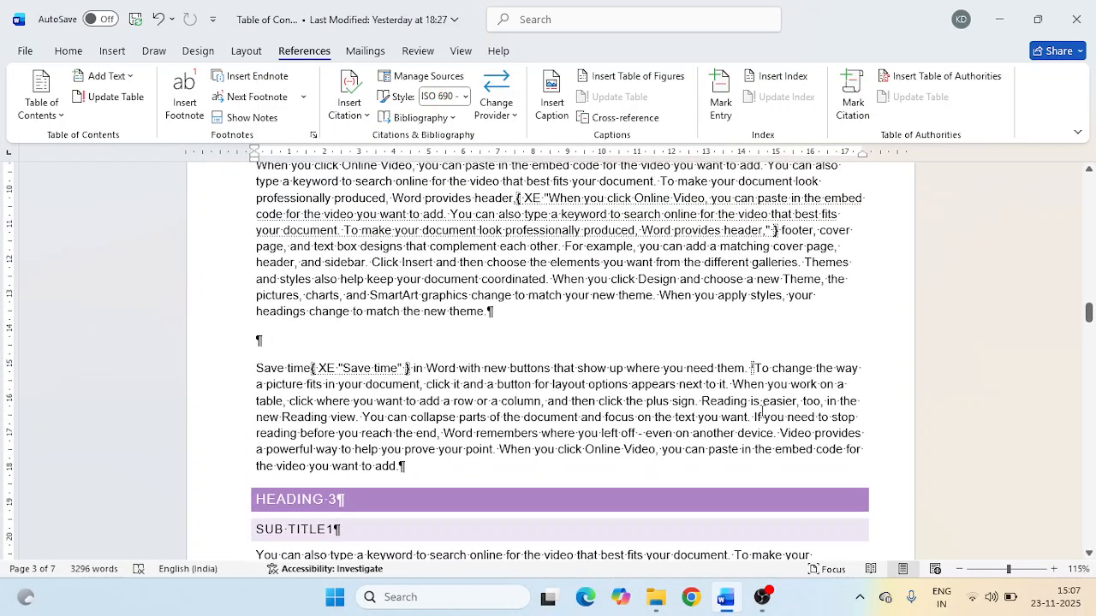
scroll(763, 412, up, 1)
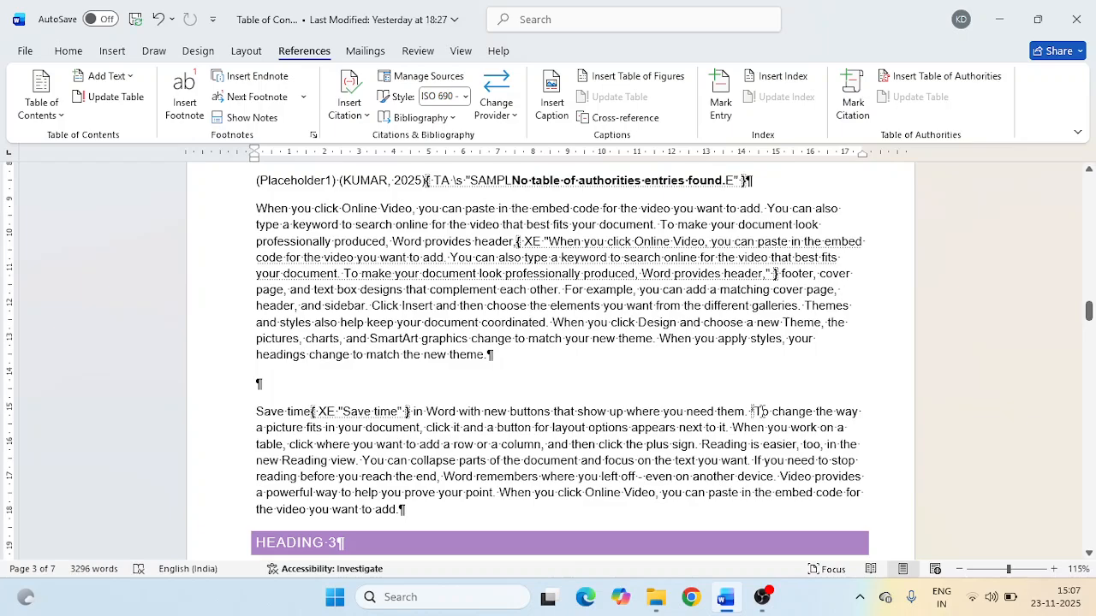
scroll(758, 412, up, 2)
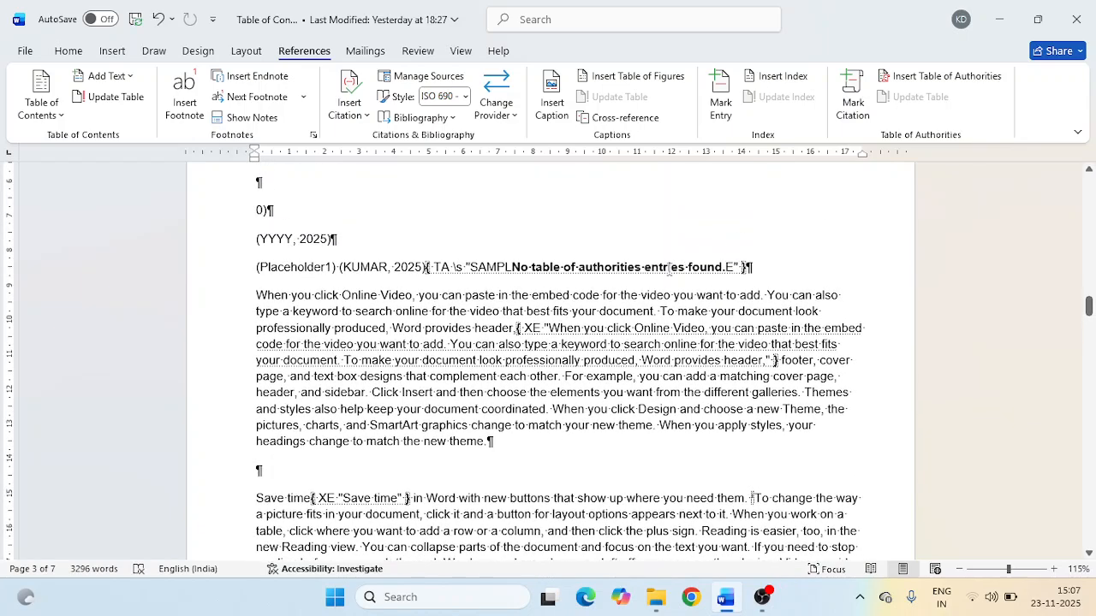
click(670, 269)
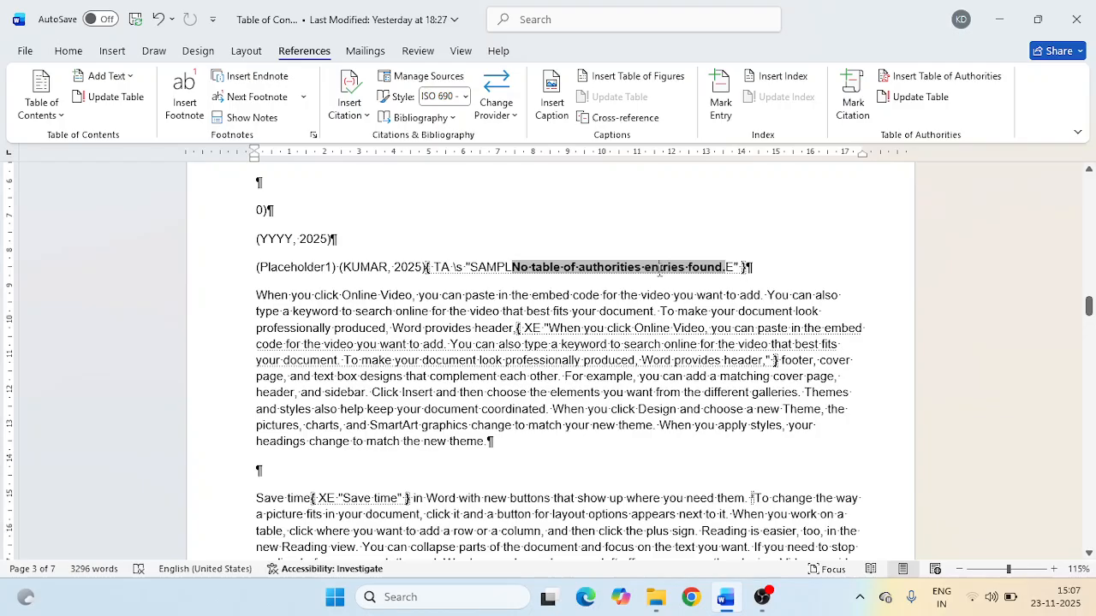
click(643, 247)
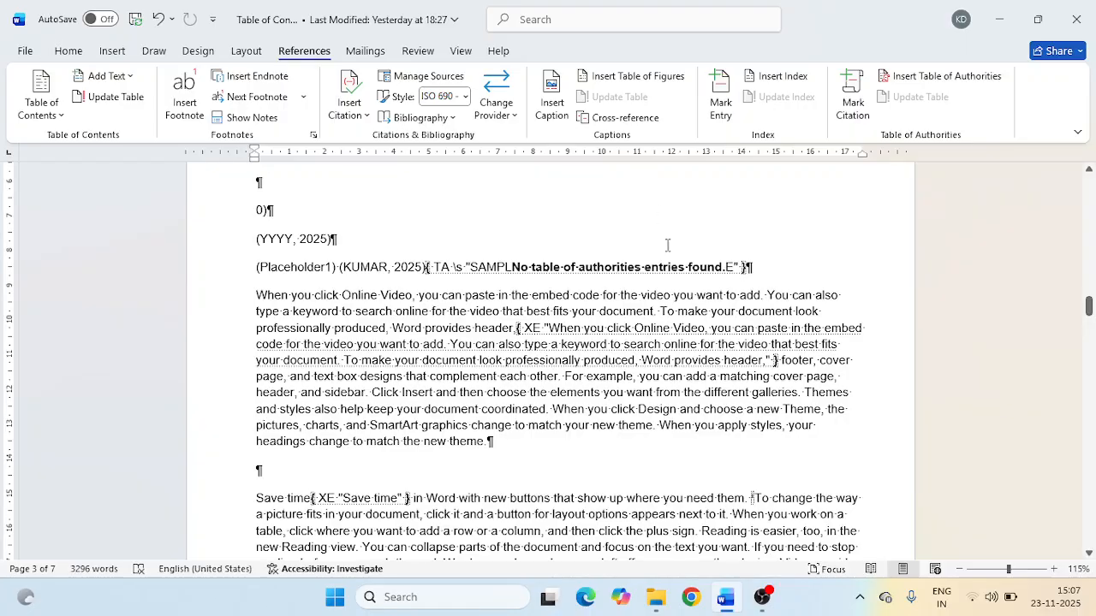
click(670, 272)
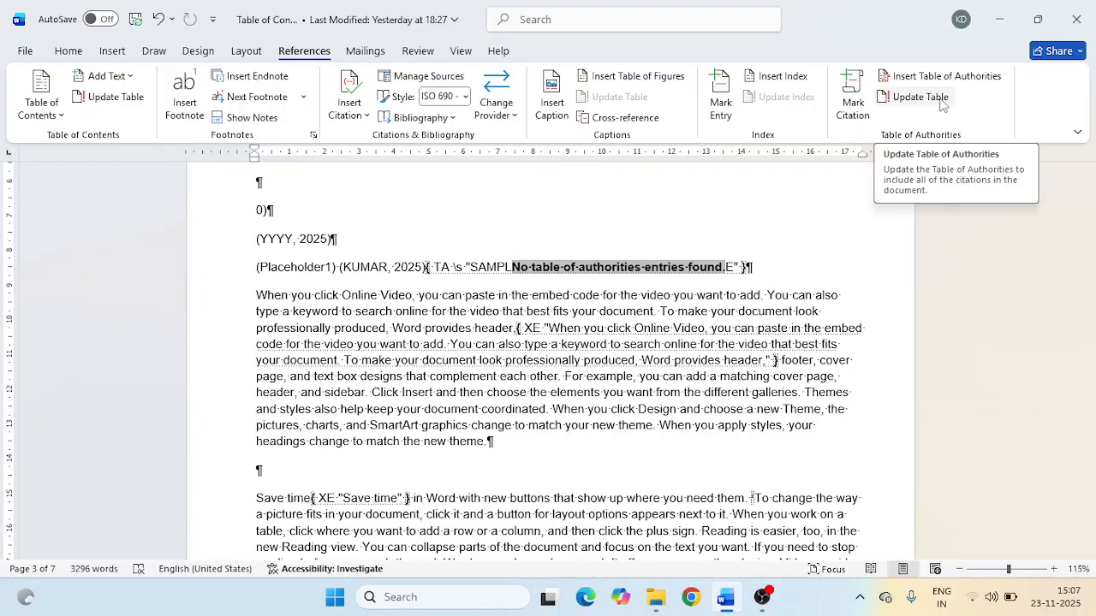
click(792, 233)
- Review the document from the SAMPLE citation back through the bibliography, references list and index to the table of contents
scroll(499, 260, up, 5)
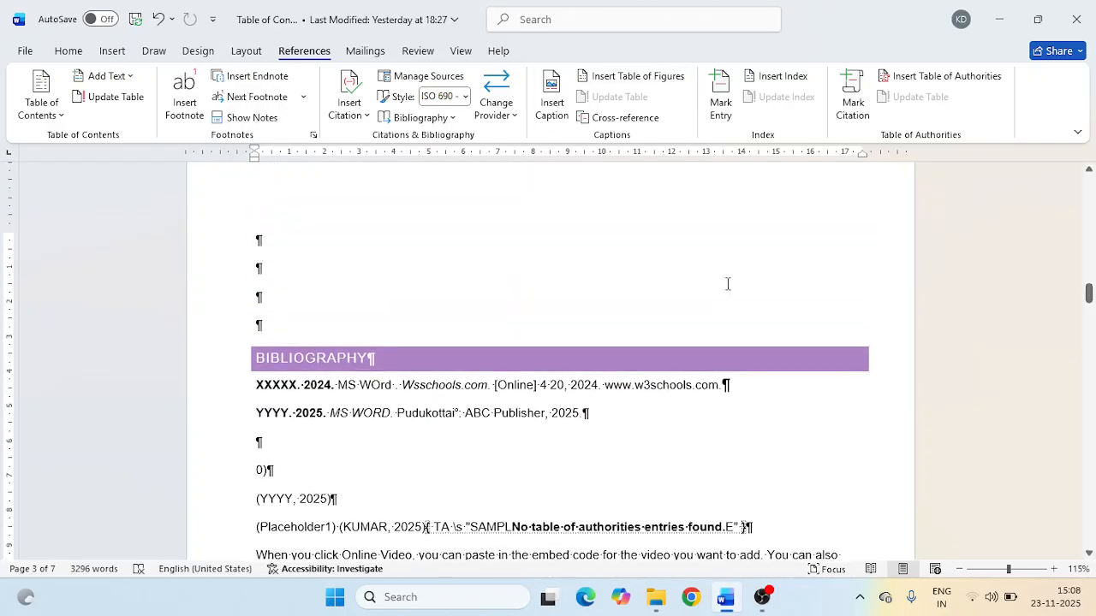
scroll(719, 282, up, 5)
scroll(719, 283, up, 2)
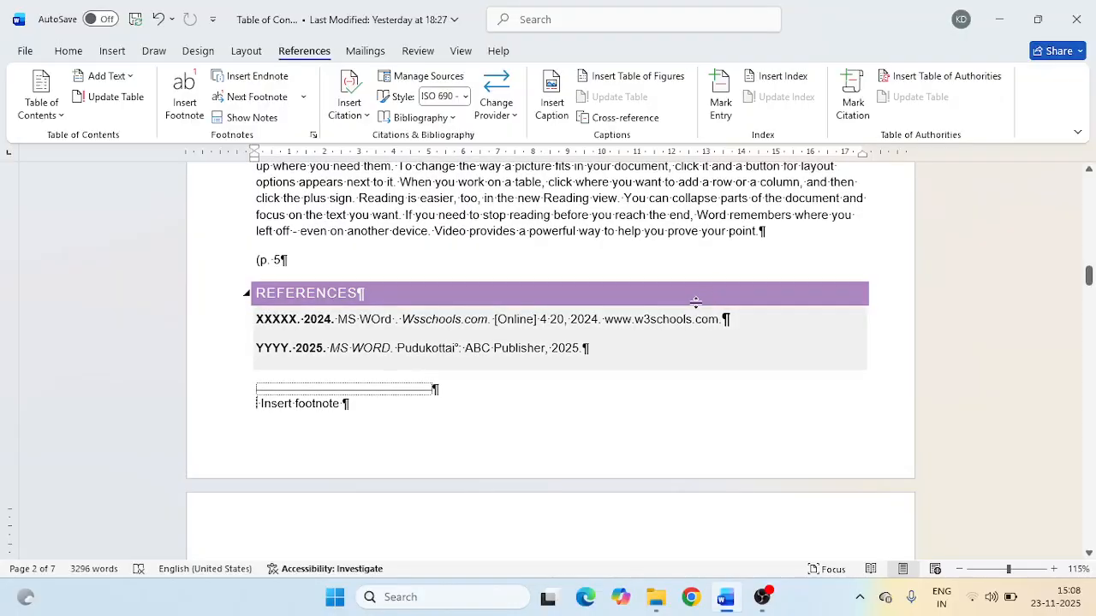
scroll(694, 302, up, 3)
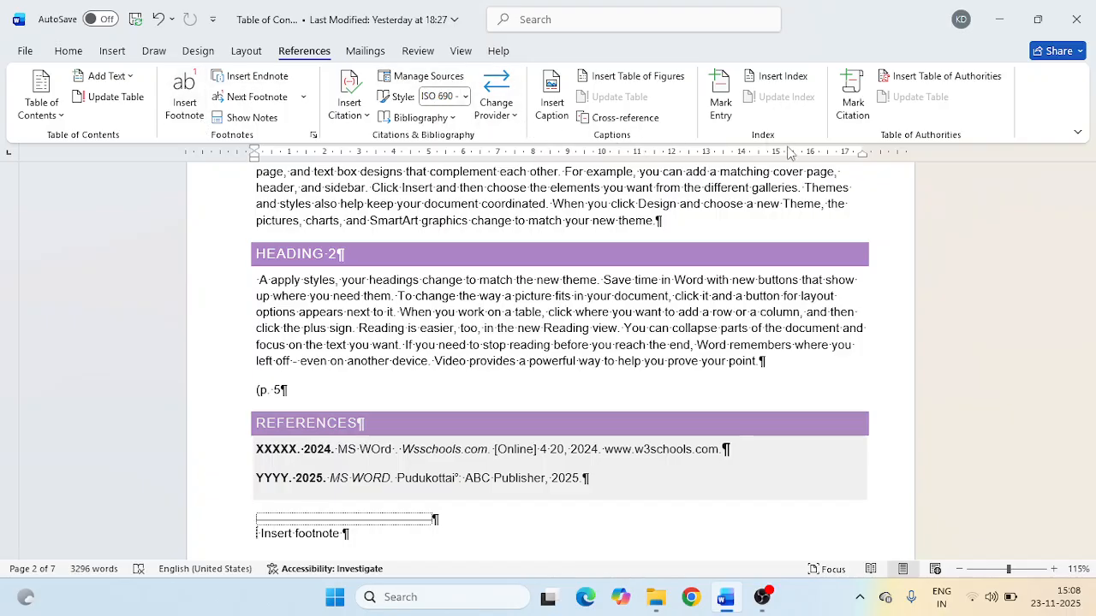
scroll(856, 214, down, 3)
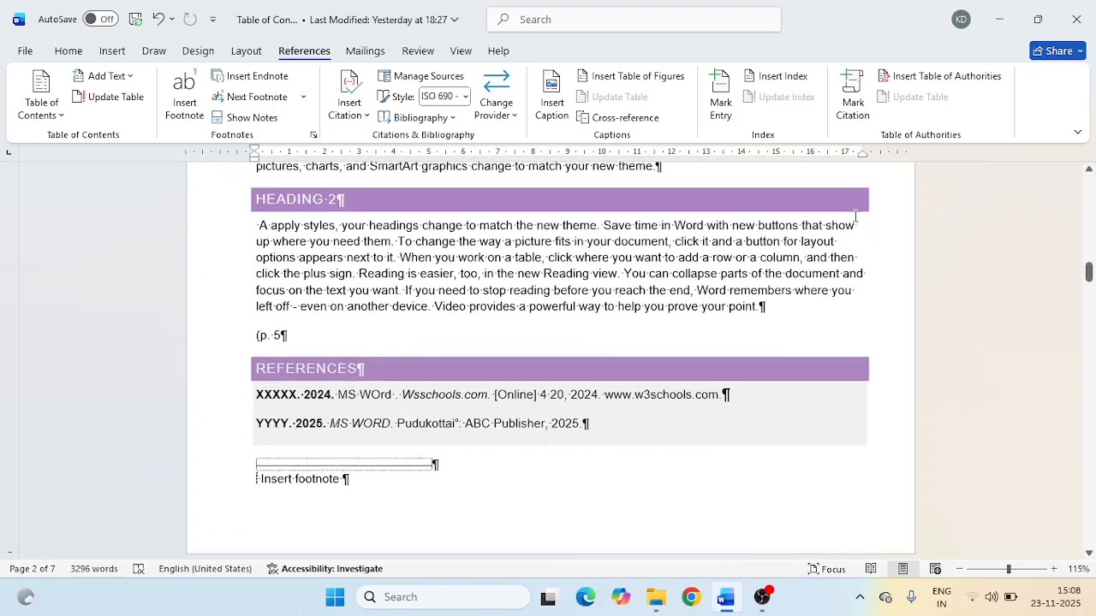
scroll(854, 216, down, 4)
scroll(854, 216, up, 8)
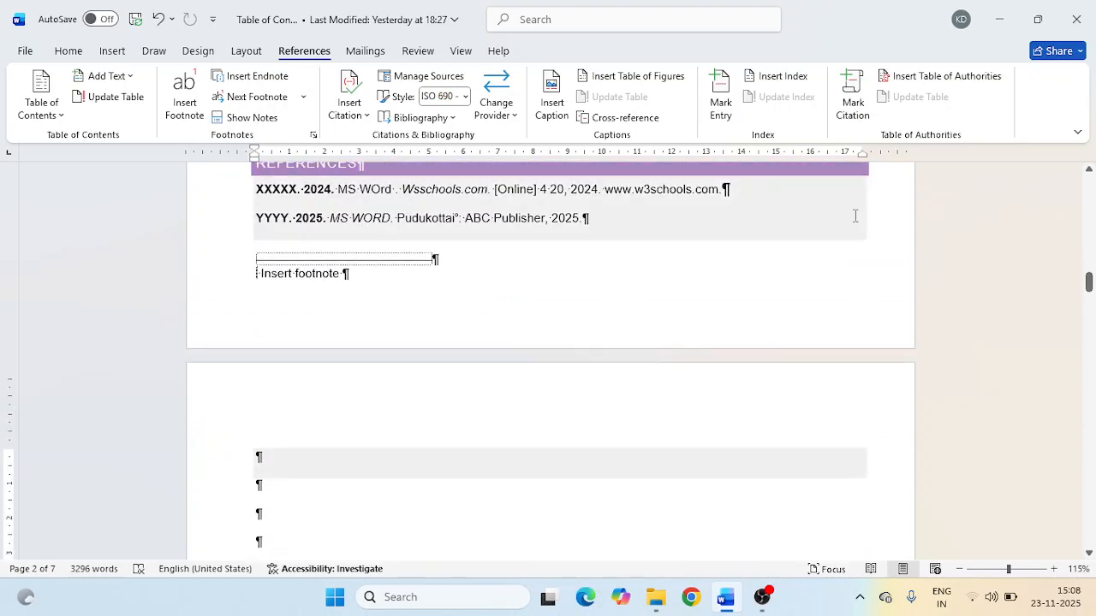
scroll(855, 216, up, 10)
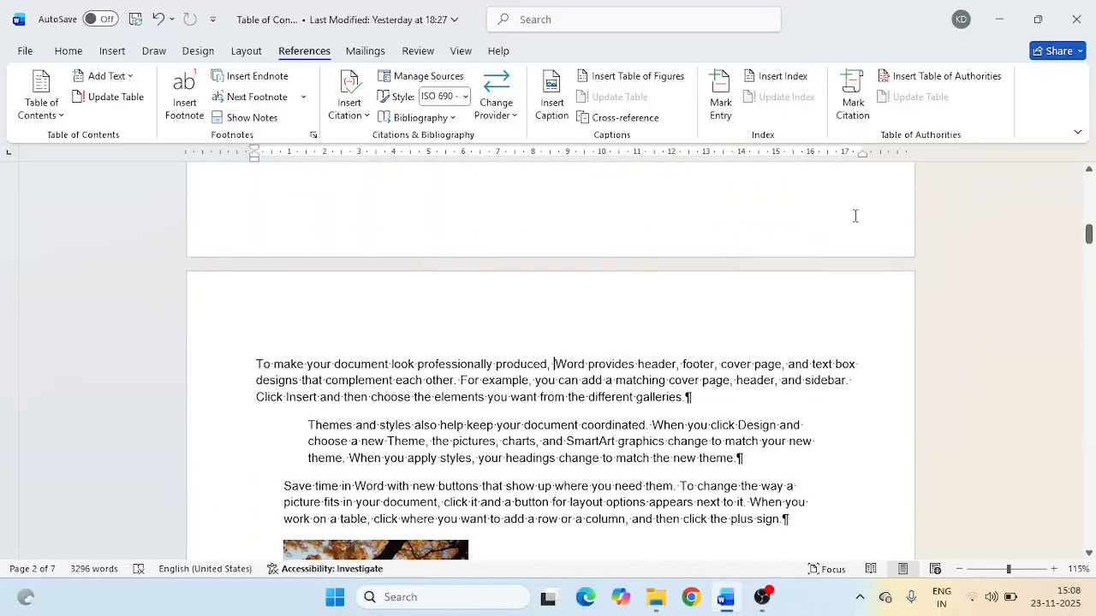
scroll(855, 216, up, 12)
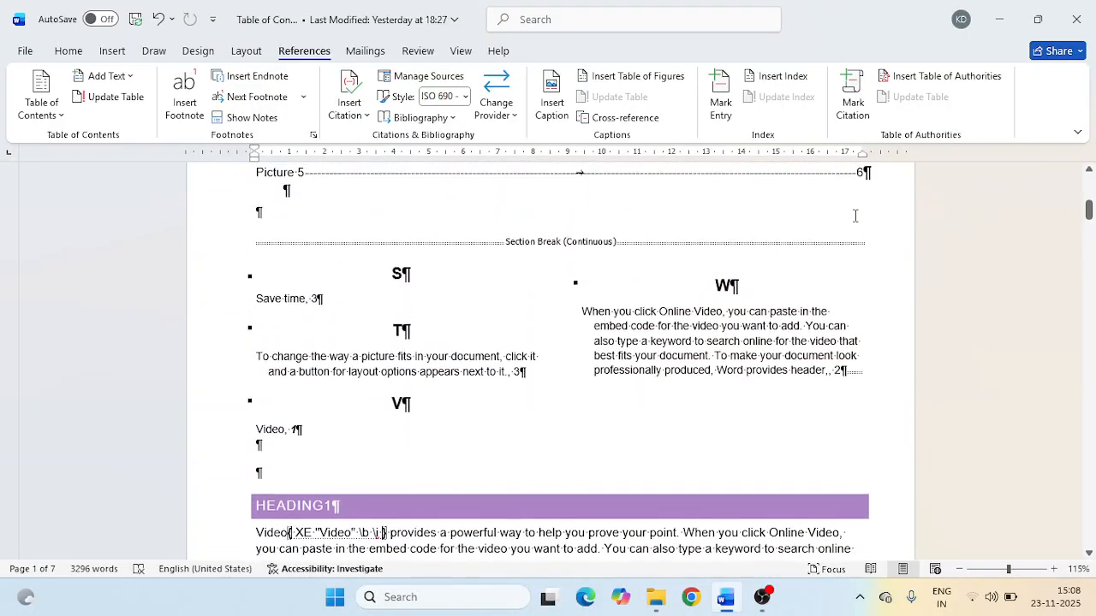
scroll(855, 216, up, 5)
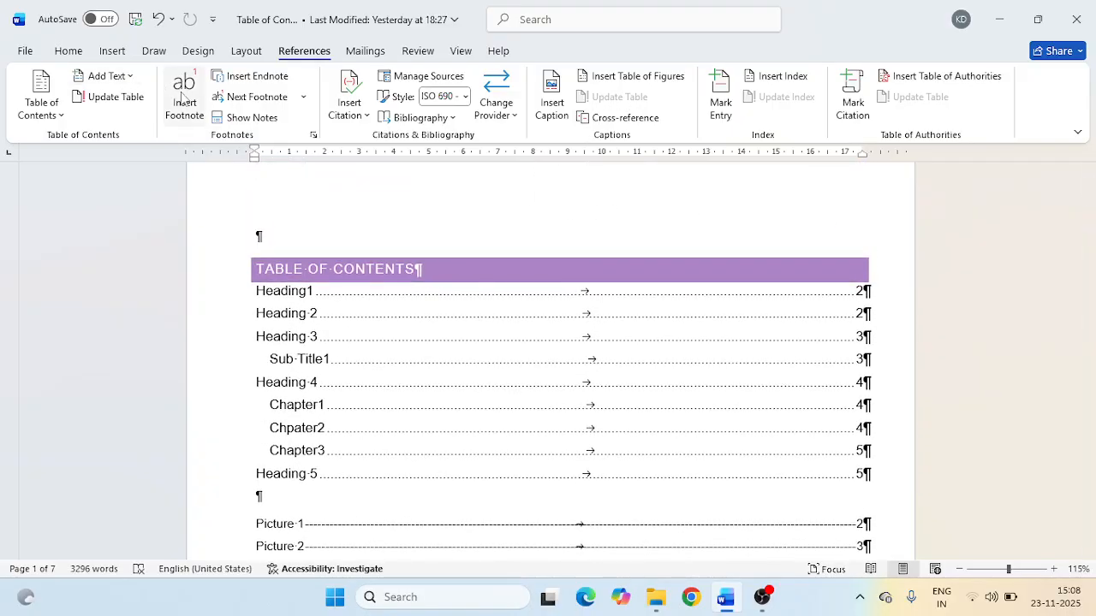
- Hide the formatting marks and field codes in the document, check the bibliography pages and return to the referencing commands
click(113, 53)
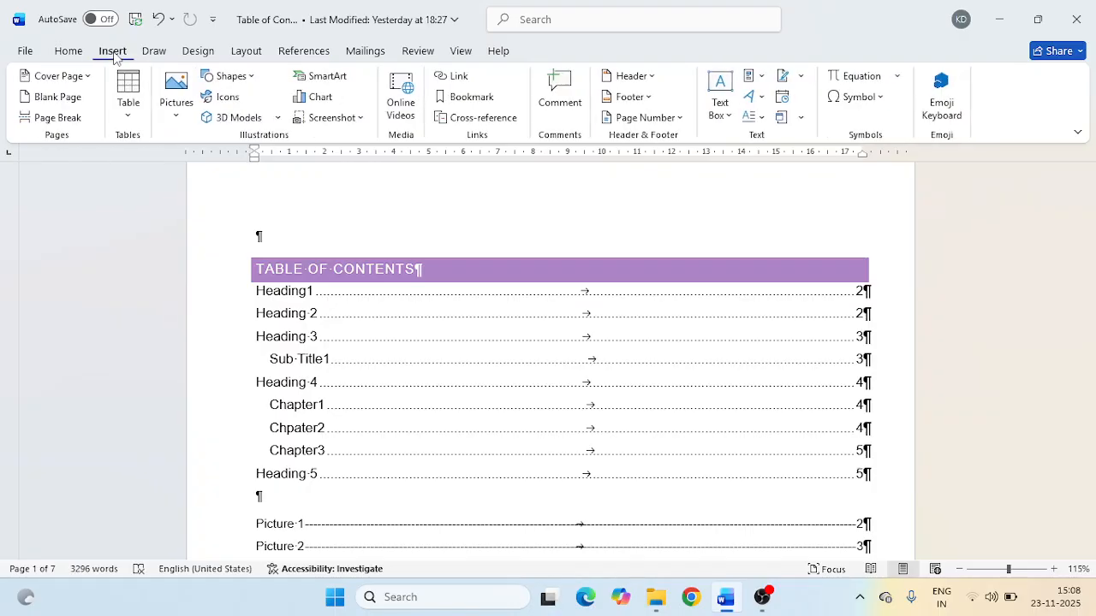
click(67, 53)
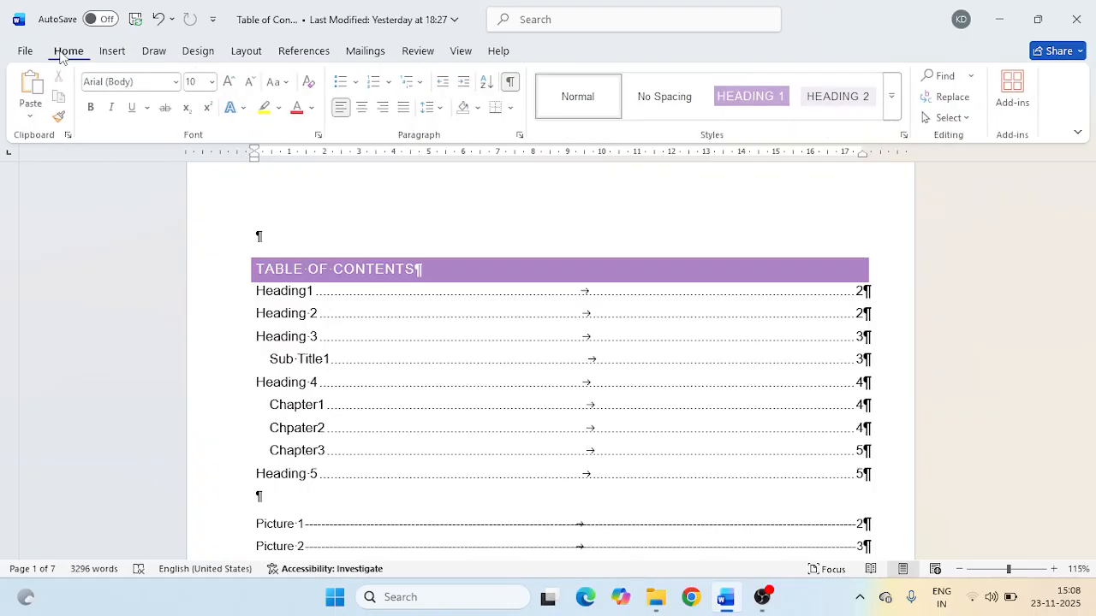
click(512, 83)
scroll(495, 229, down, 10)
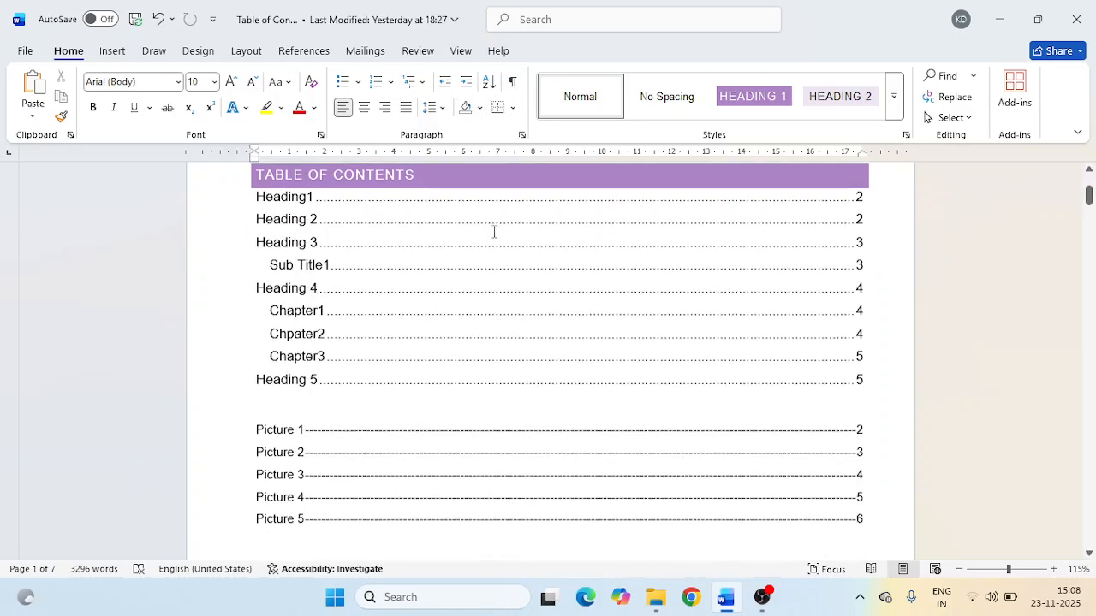
scroll(491, 229, down, 15)
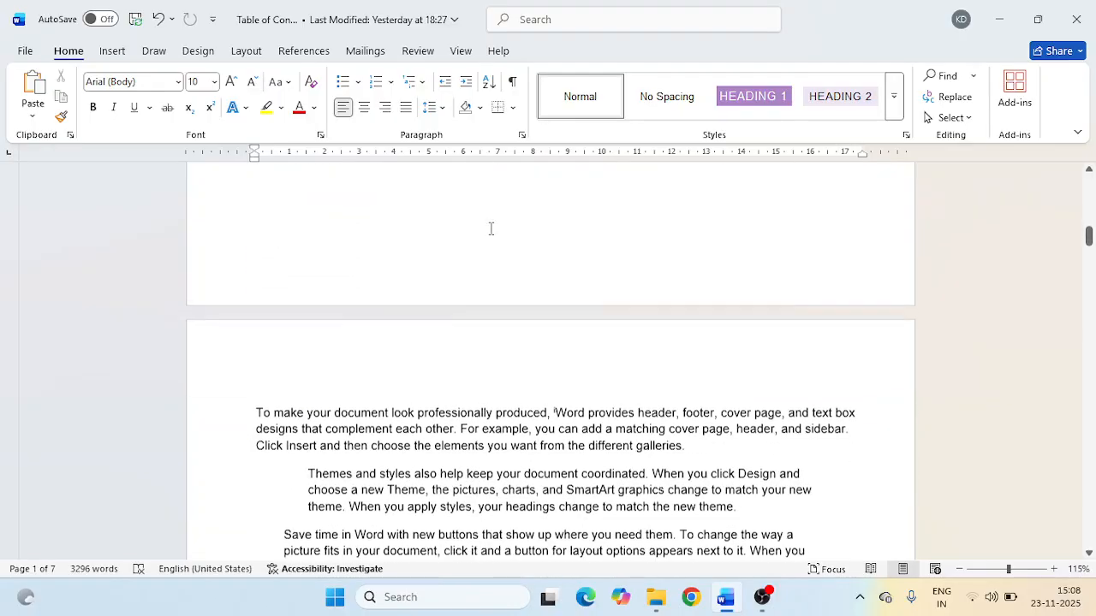
scroll(490, 229, down, 10)
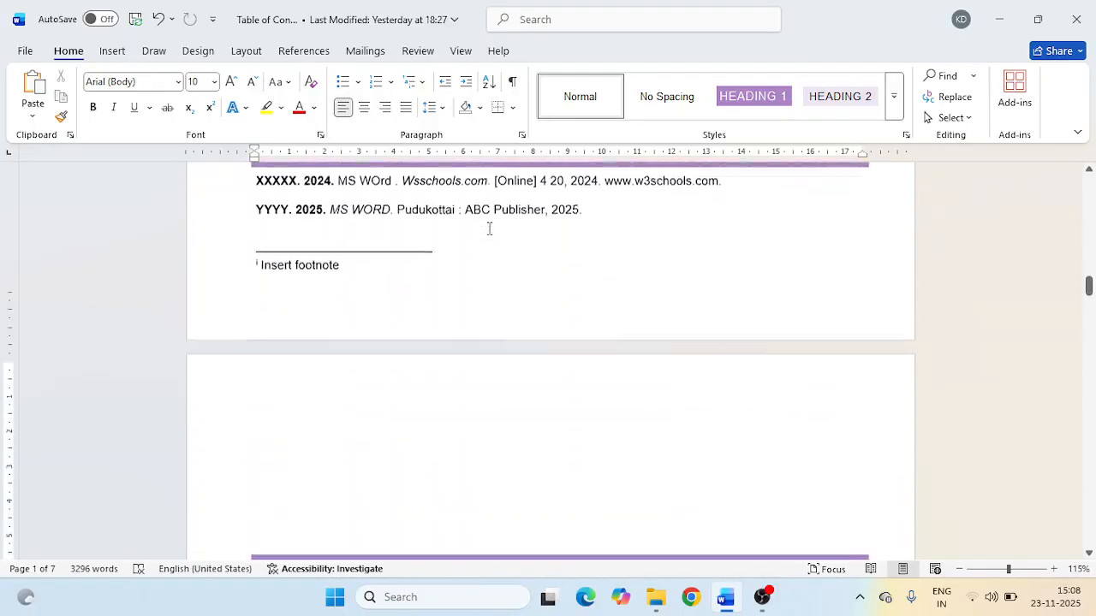
click(288, 53)
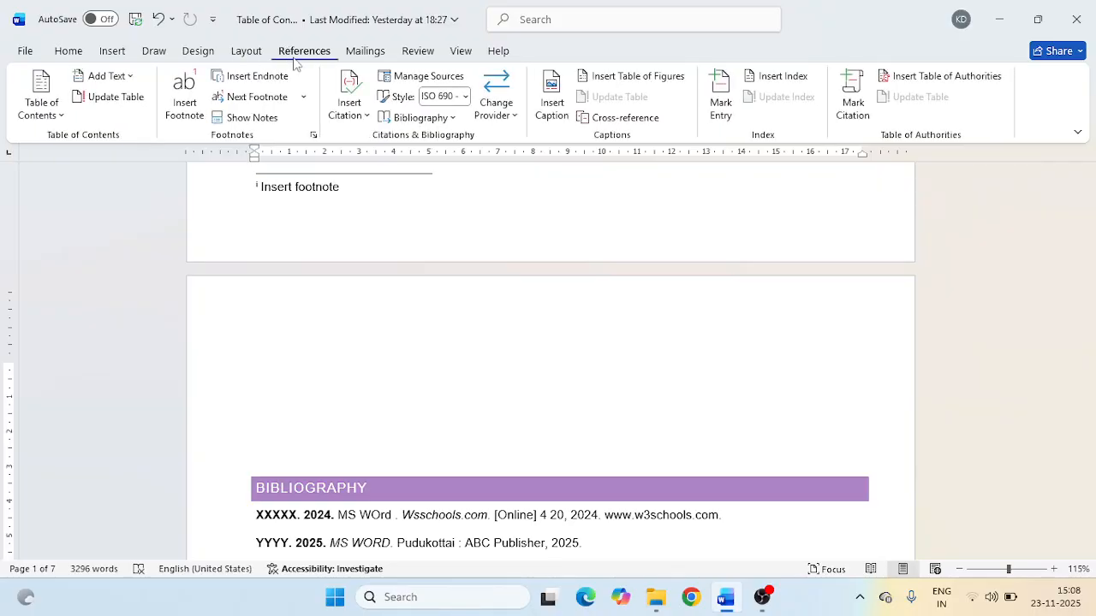